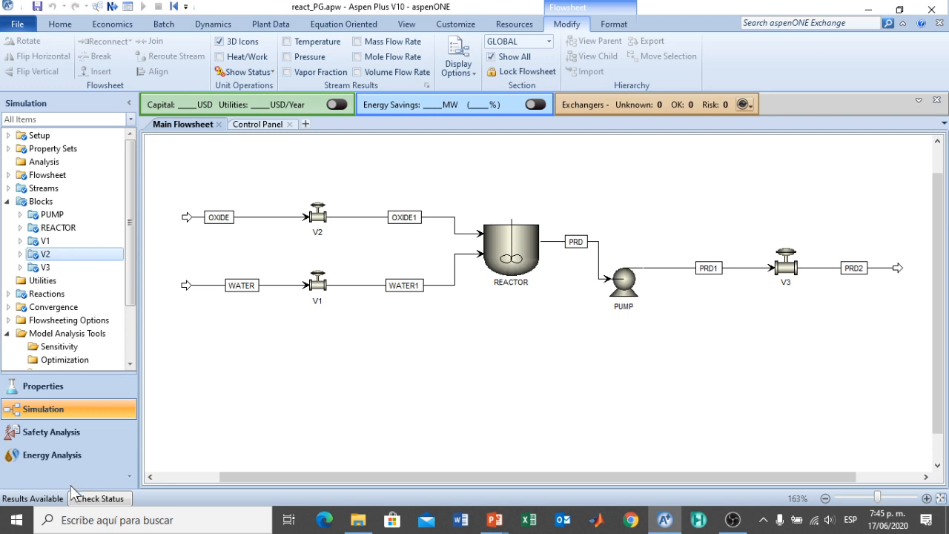
- Turn on dynamic mode and set the REACTOR block's dynamic vessel length to 1 meter
click(227, 28)
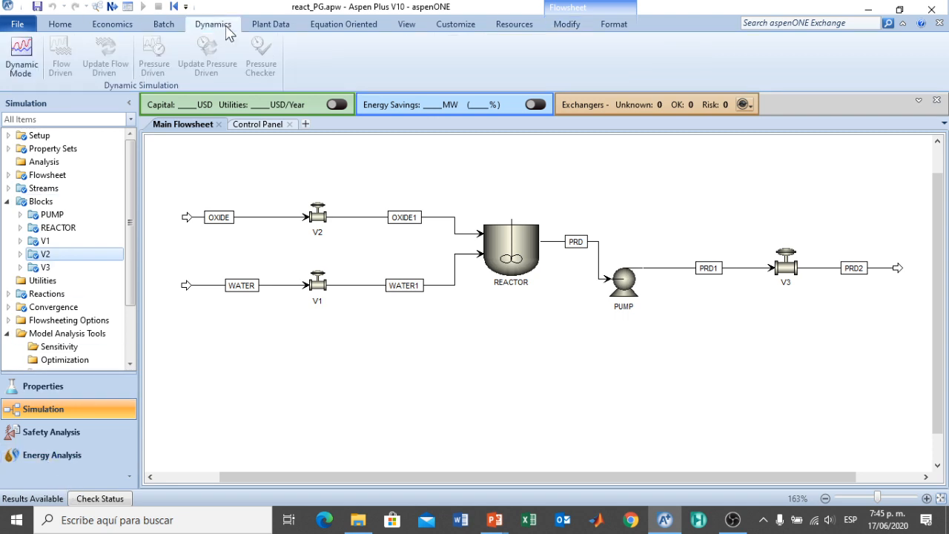
click(22, 69)
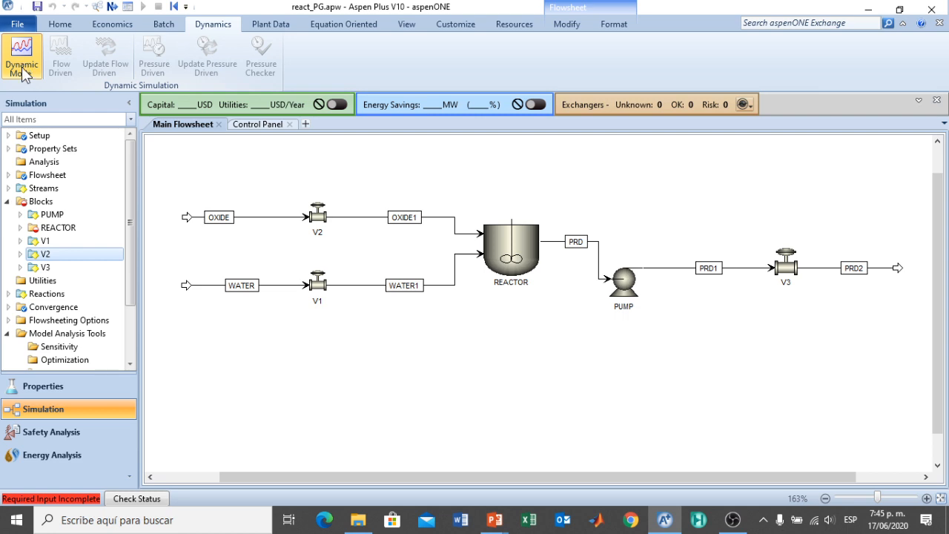
click(20, 228)
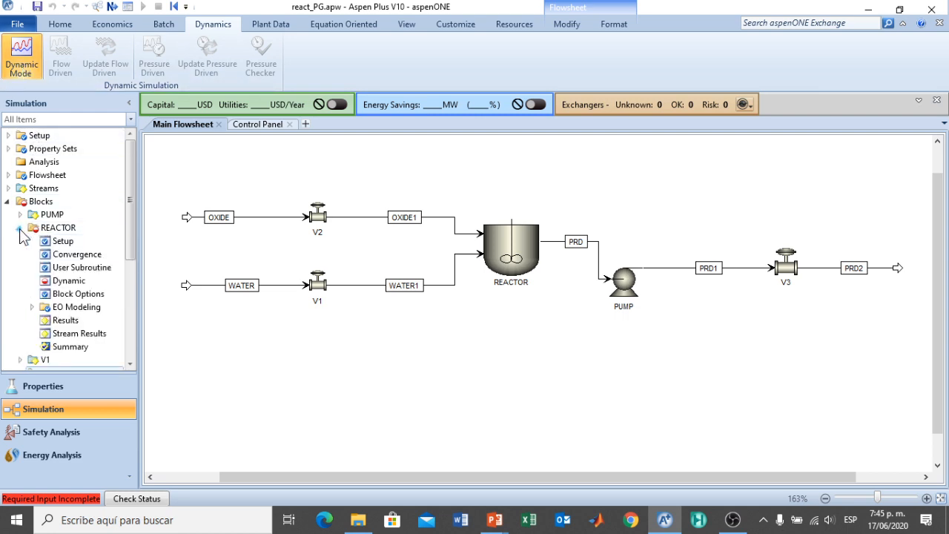
scroll(130, 215, down, 2)
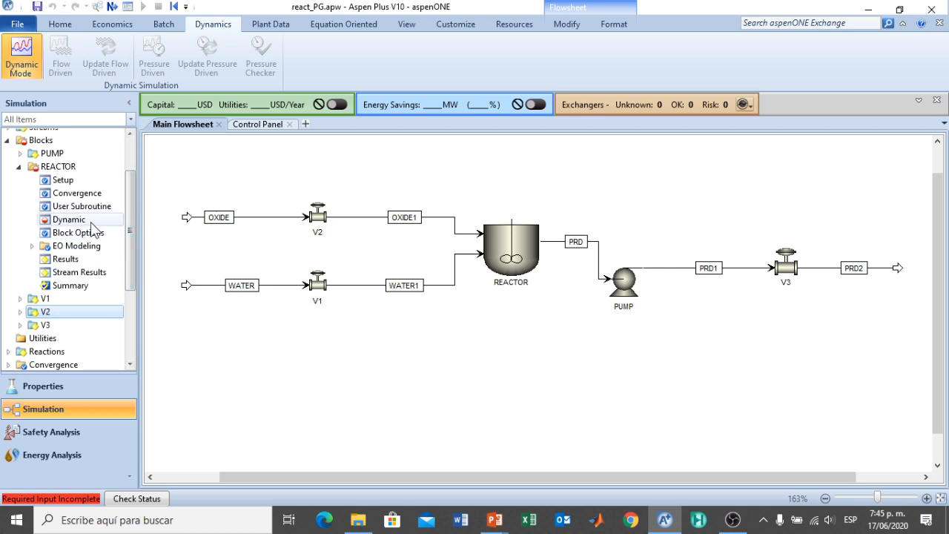
click(71, 220)
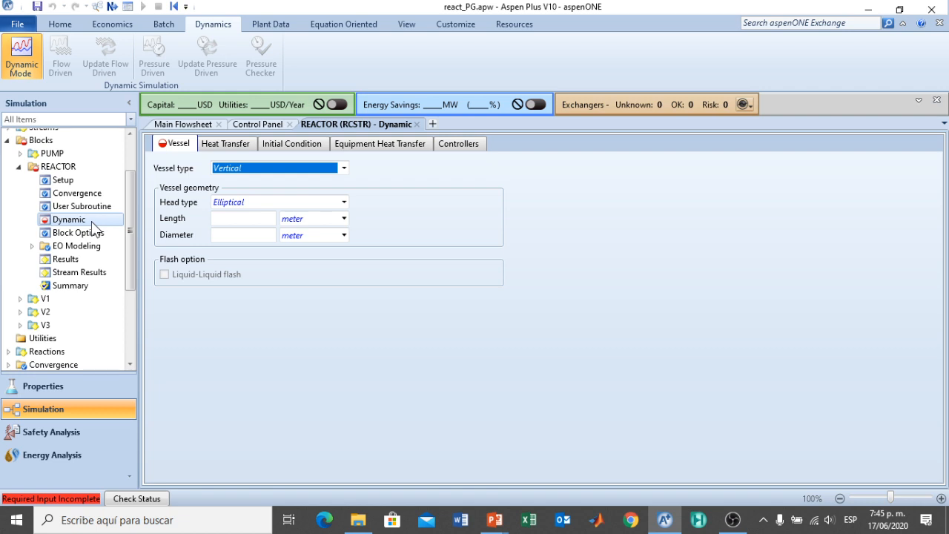
click(237, 219)
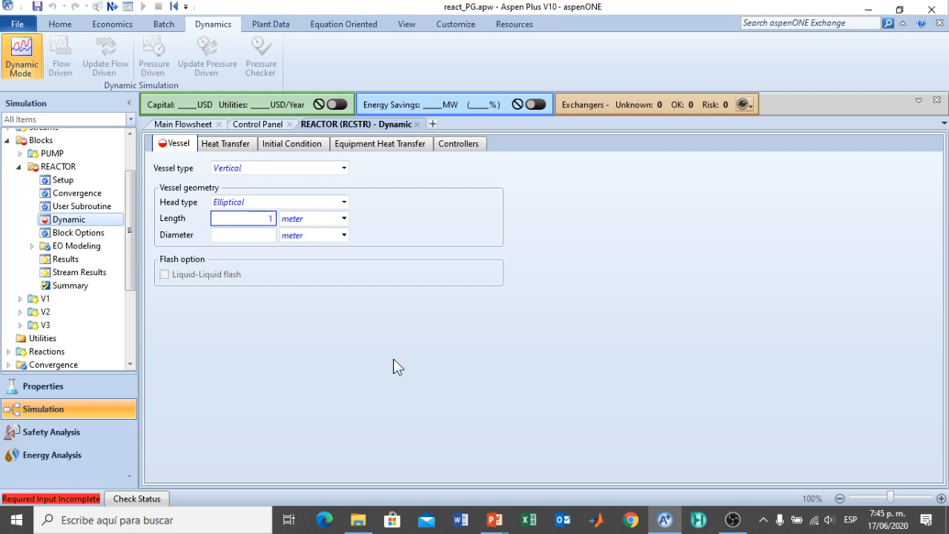
text(1)
key(Return)
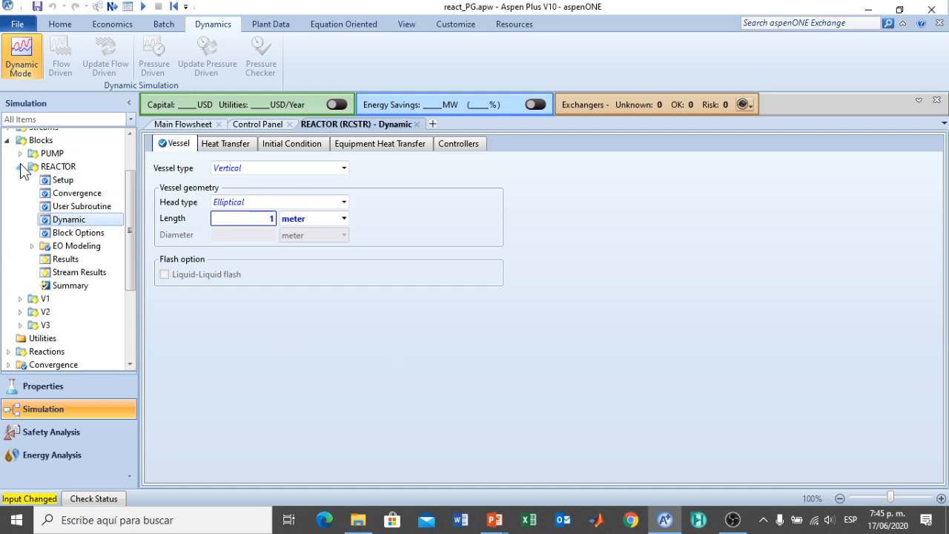
- Run the simulation with the completed dynamic inputs and verify the flowsheet with the Pressure Checker
drag(128, 234, 138, 211)
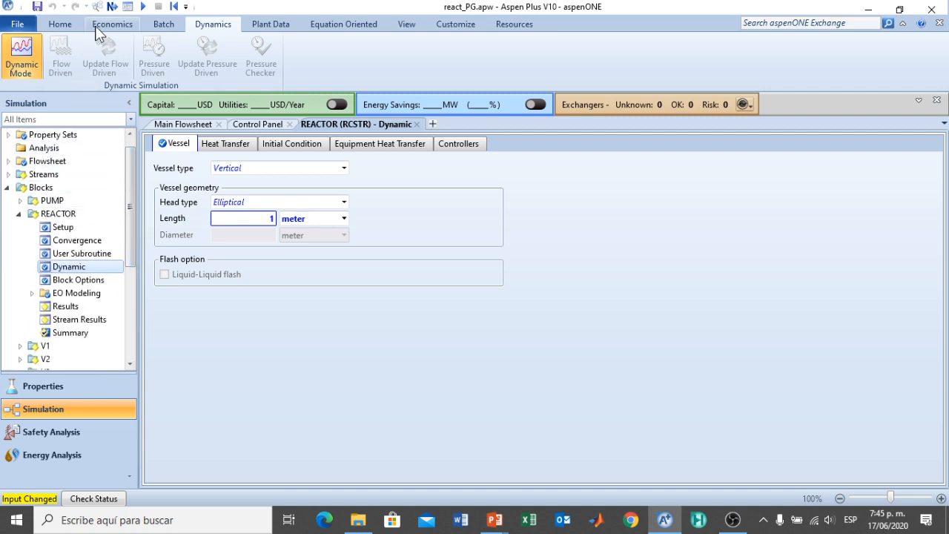
click(111, 9)
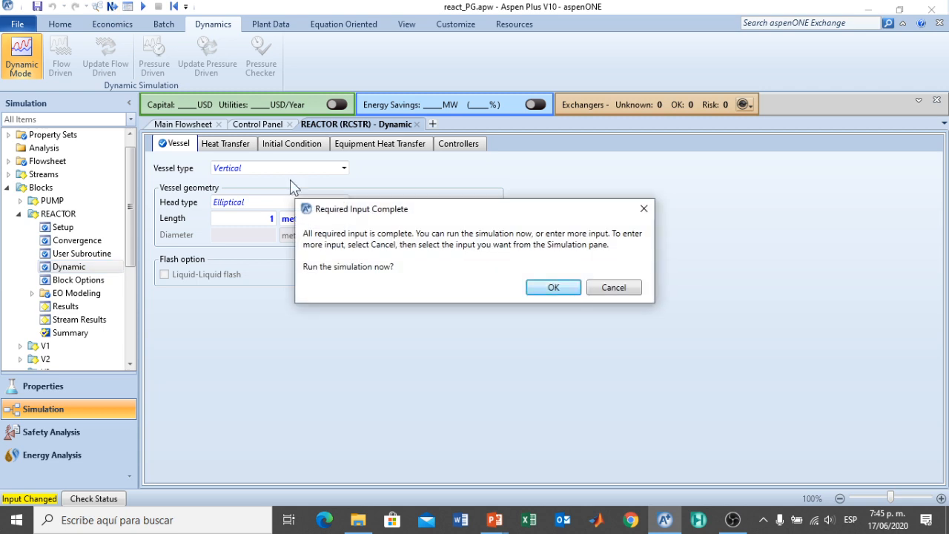
click(554, 288)
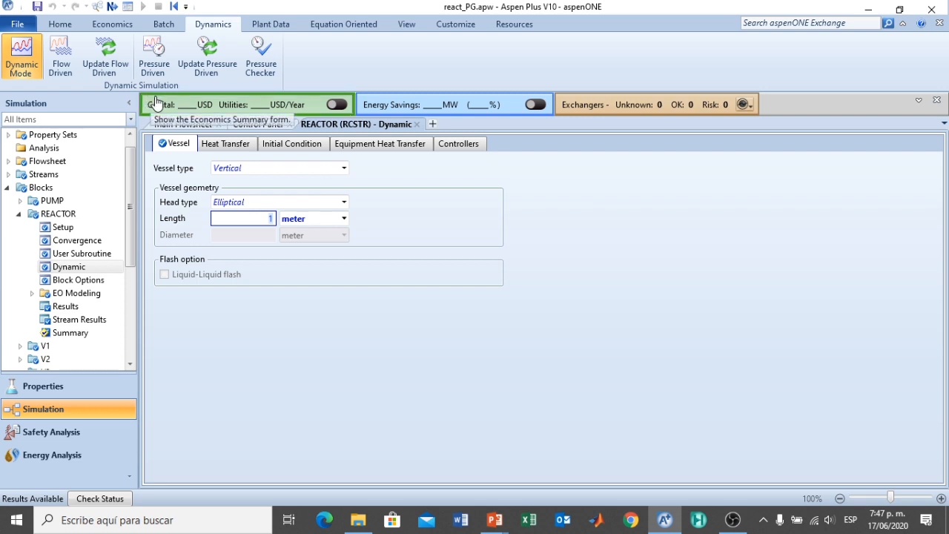
click(263, 53)
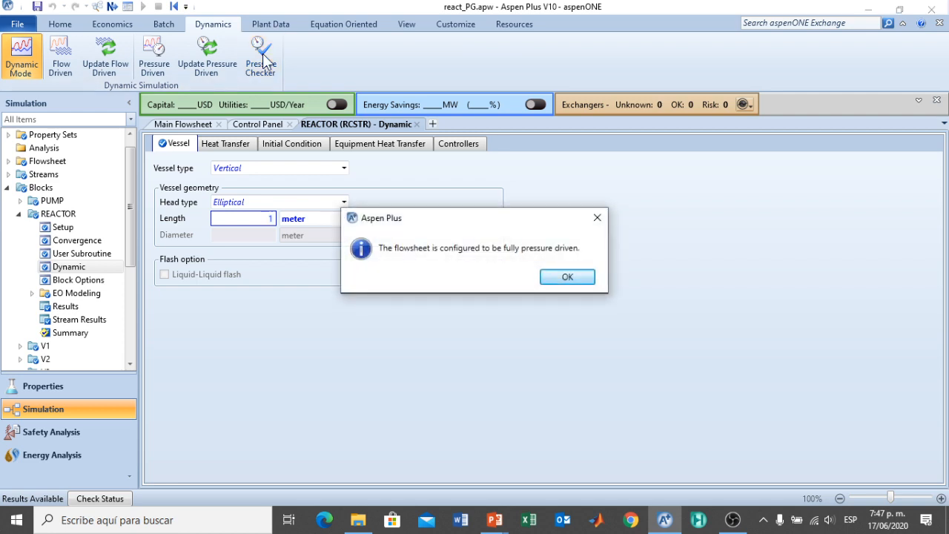
click(562, 277)
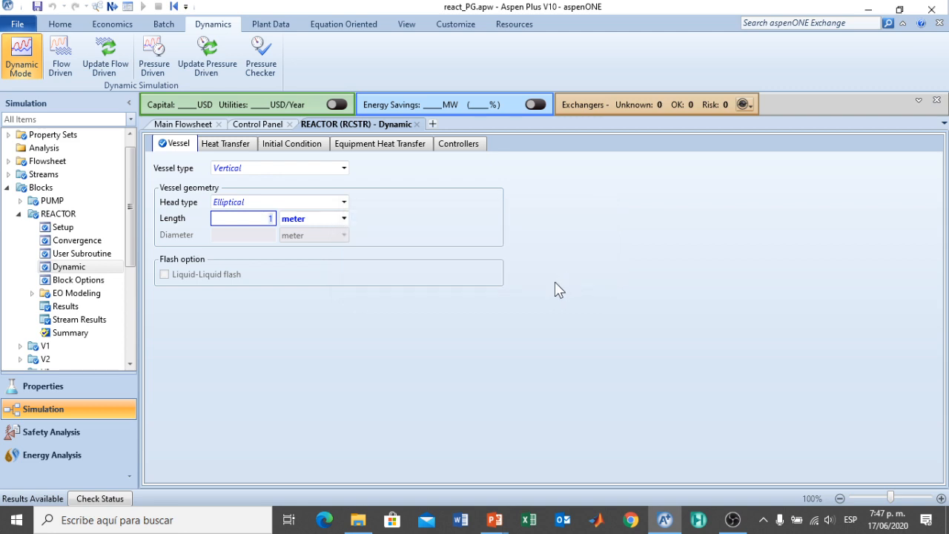
- Export the pressure-driven dynamic simulation to the chap_5 folder as react_PG_sim_dinamica in Aspen Plus Dynamics format (*.dynf)
click(162, 69)
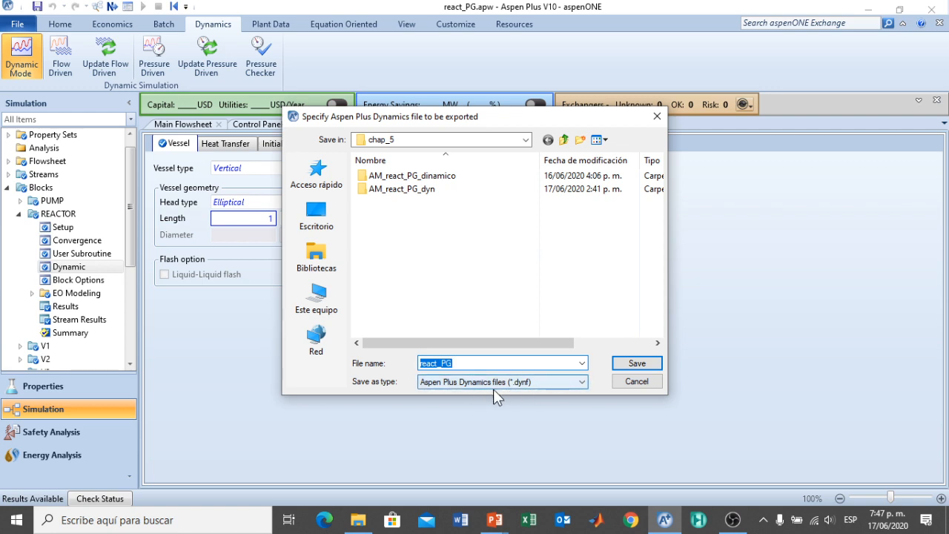
click(465, 363)
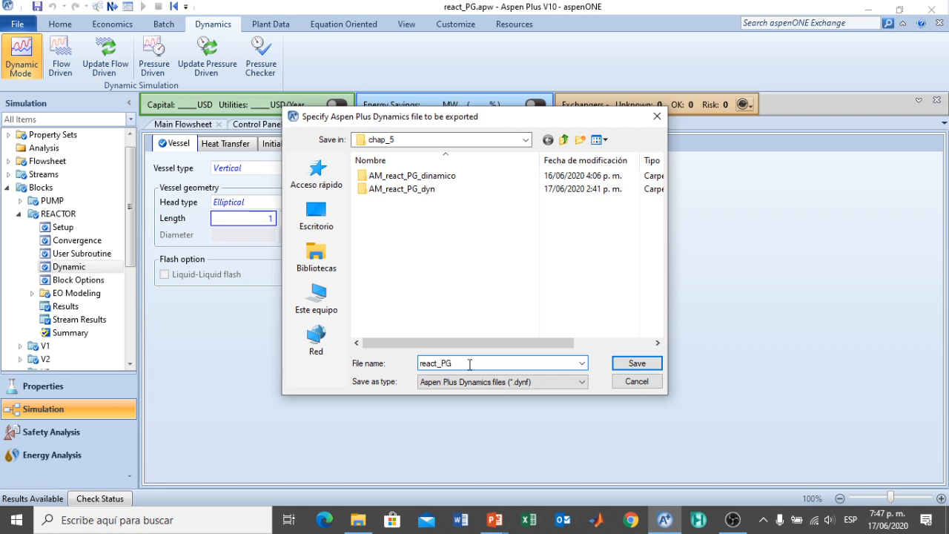
text(_sim_dinamica)
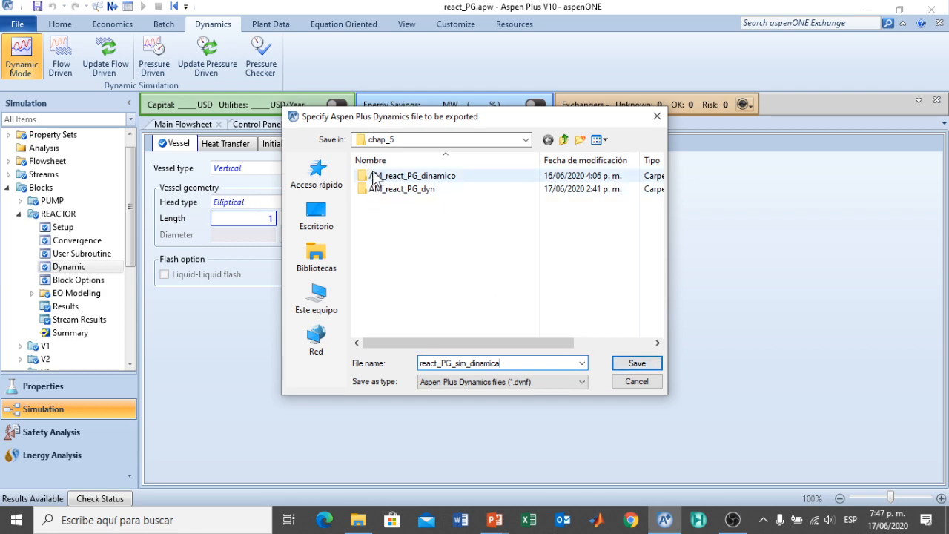
click(629, 365)
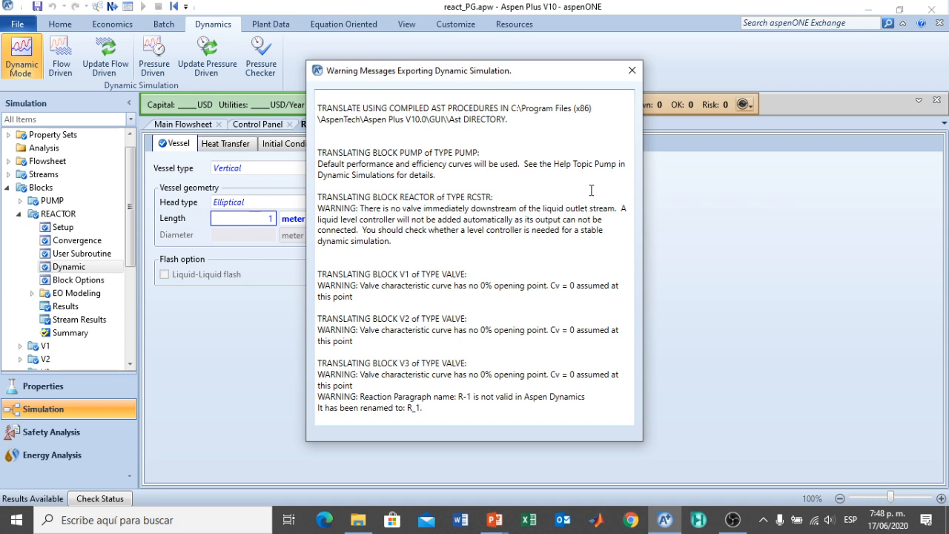
- Review the export messages for the pump, reactor and three valves, and close the message window
drag(319, 164, 437, 176)
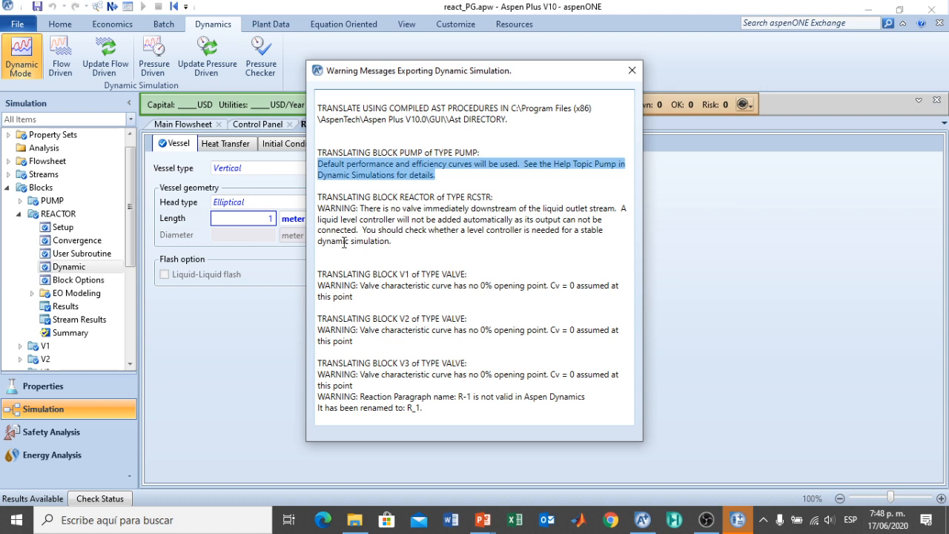
drag(317, 209, 617, 210)
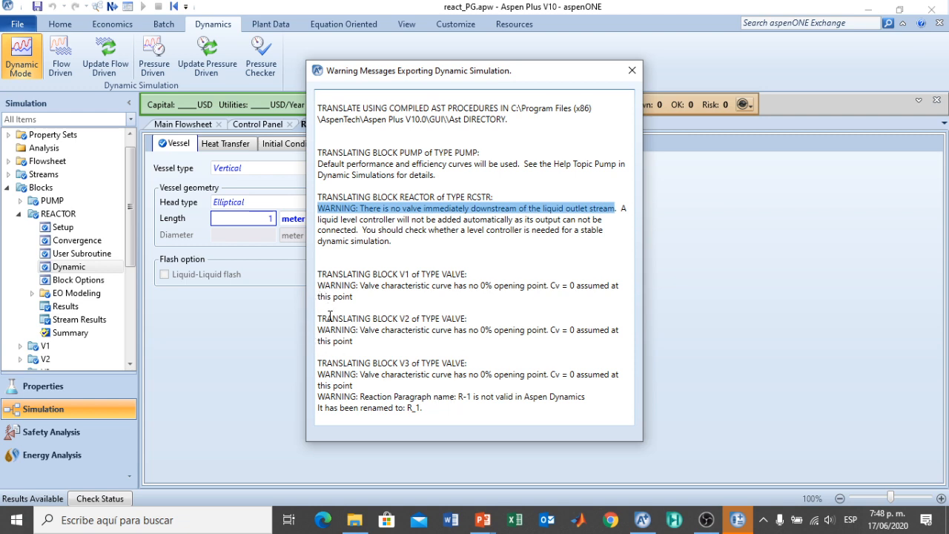
drag(318, 274, 471, 386)
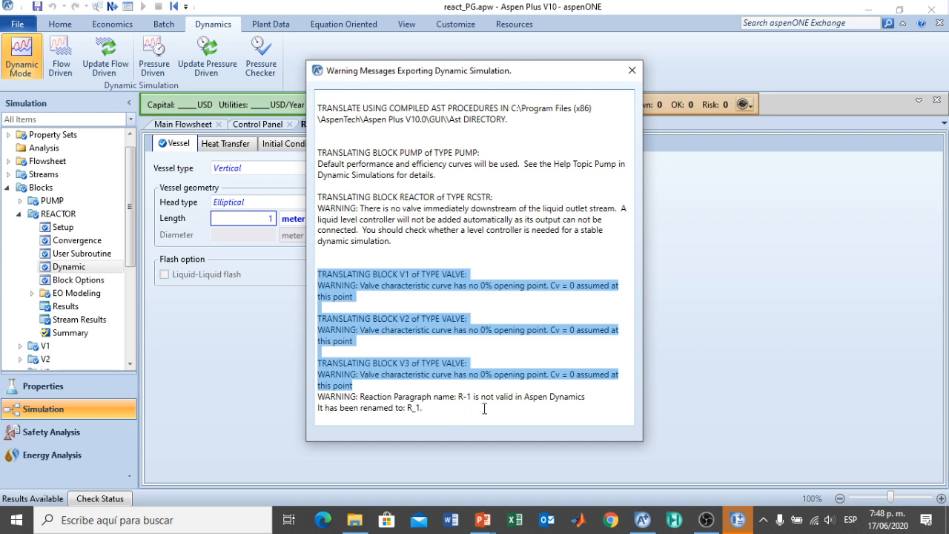
click(636, 65)
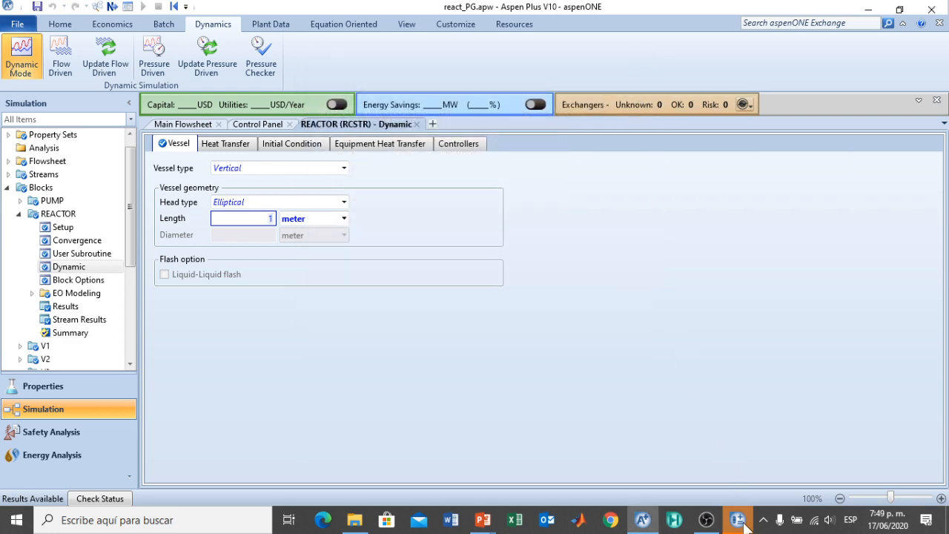
- Switch to the exported react_PG_sim_dinamica file in Aspen Plus Dynamics, maximize its window and center the process flowsheet
mouse_move(745, 523)
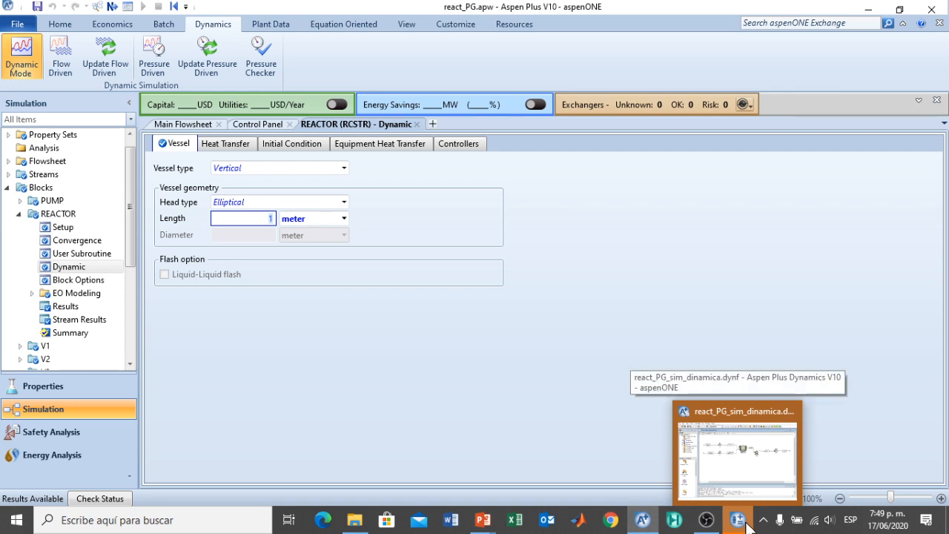
click(746, 523)
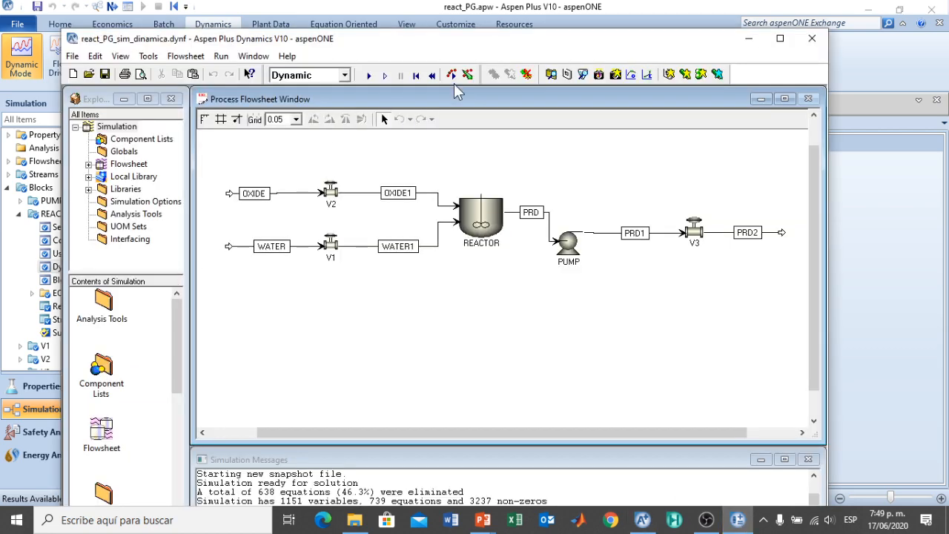
click(781, 40)
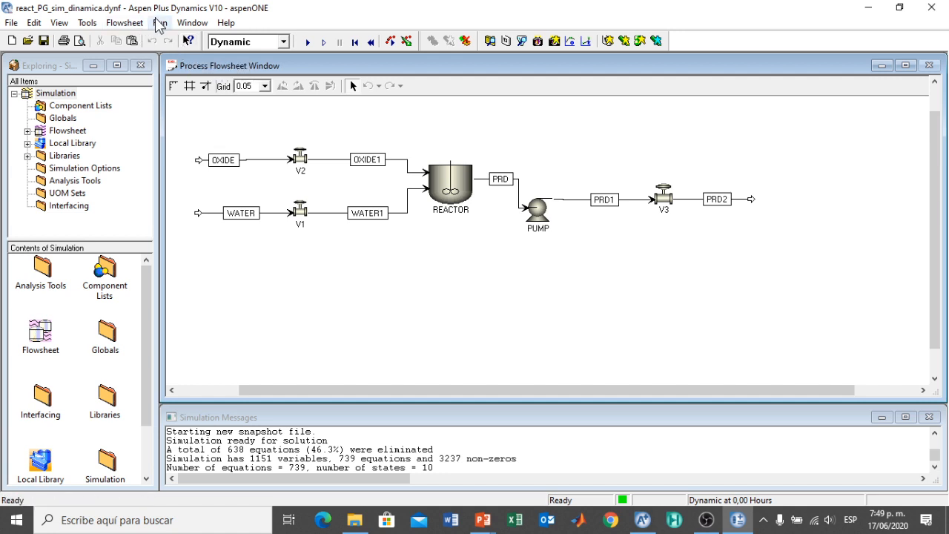
click(171, 390)
click(171, 391)
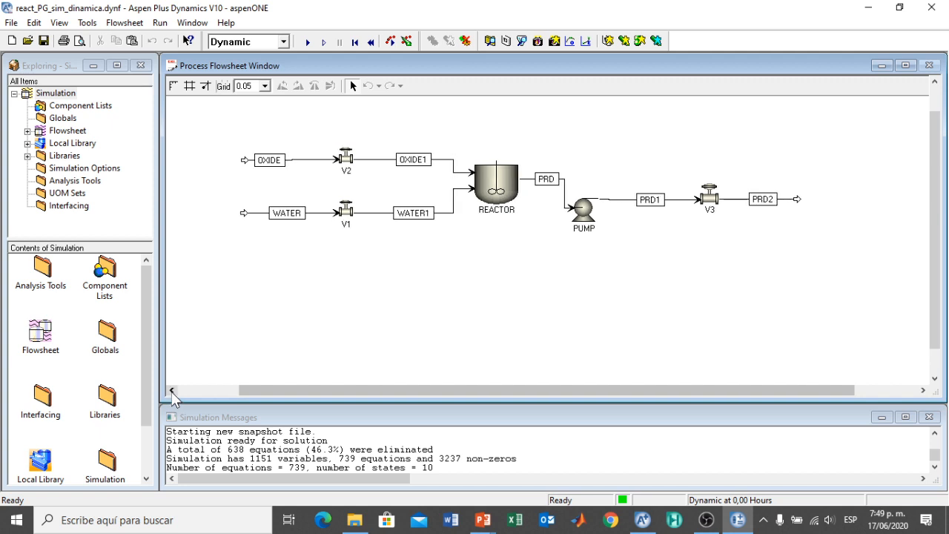
click(171, 390)
click(172, 391)
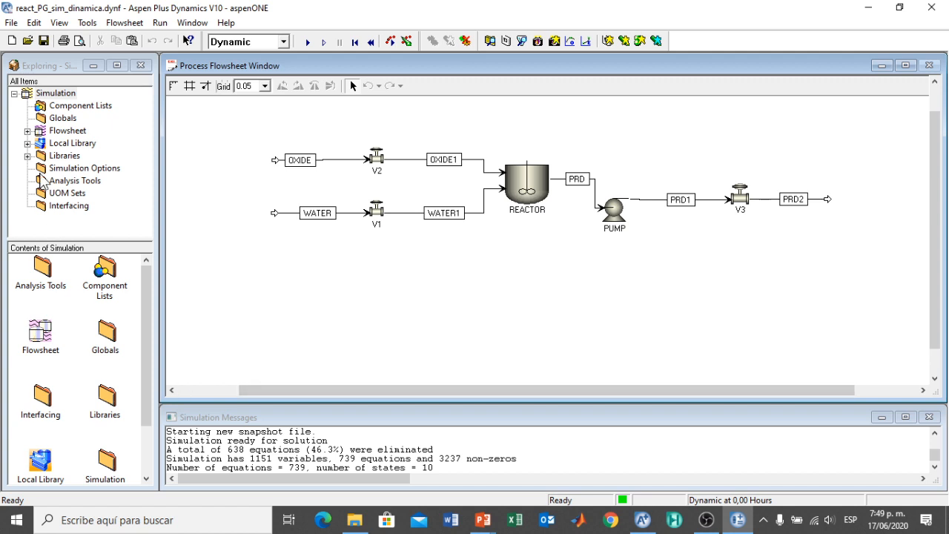
click(934, 83)
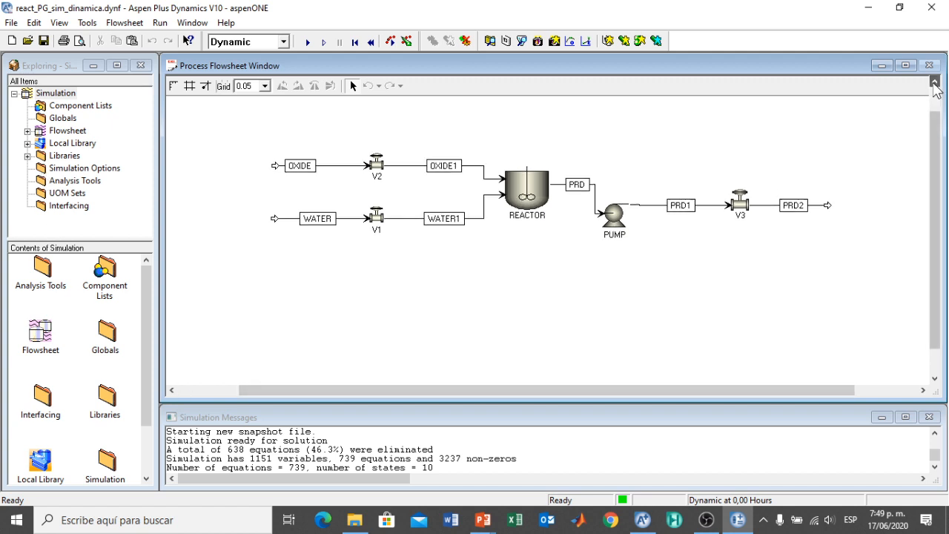
click(935, 83)
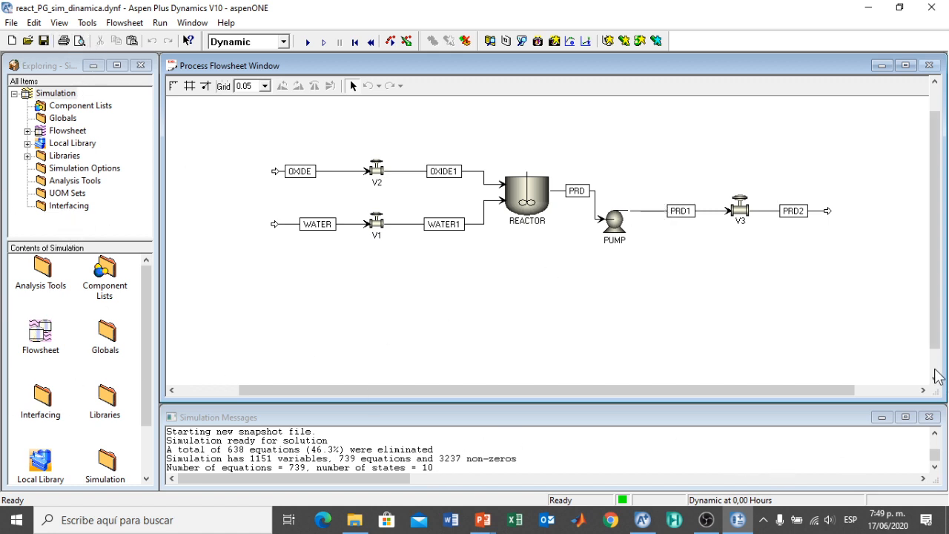
- Place a PIDIncr controller from the Dynamics library's ControlModels on the flowsheet, just above stream PRD1 between the pump and valve V3
click(27, 156)
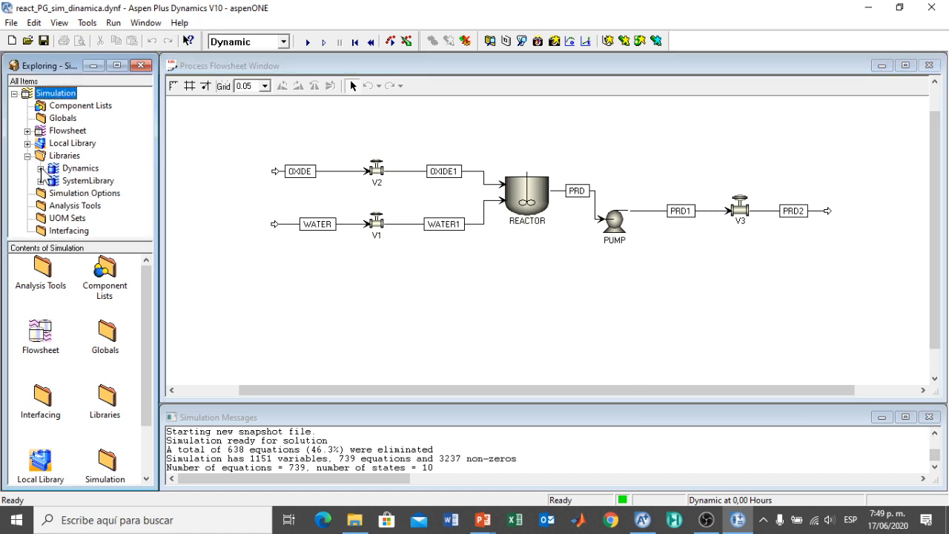
click(41, 169)
mouse_move(146, 141)
mouse_down()
mouse_move(154, 211)
mouse_move(155, 148)
mouse_up()
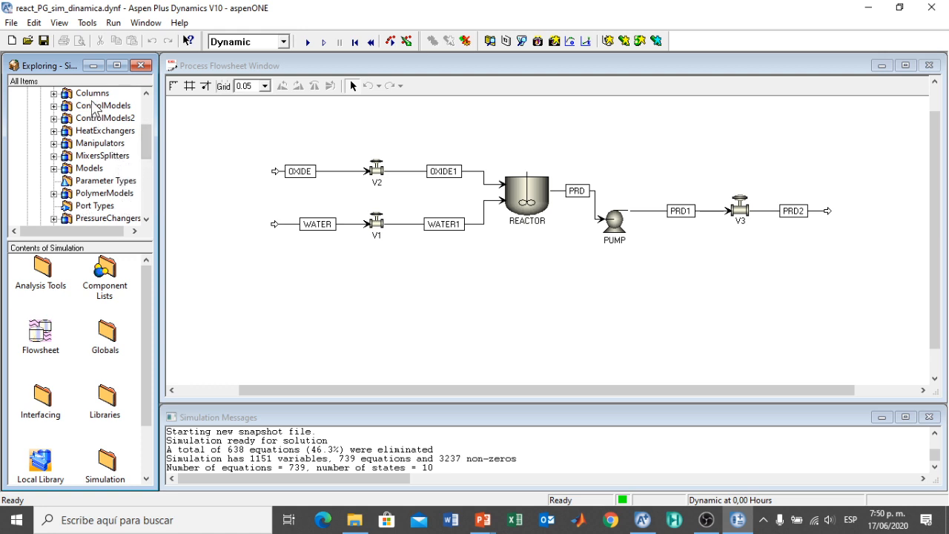
scroll(146, 141, up, 1)
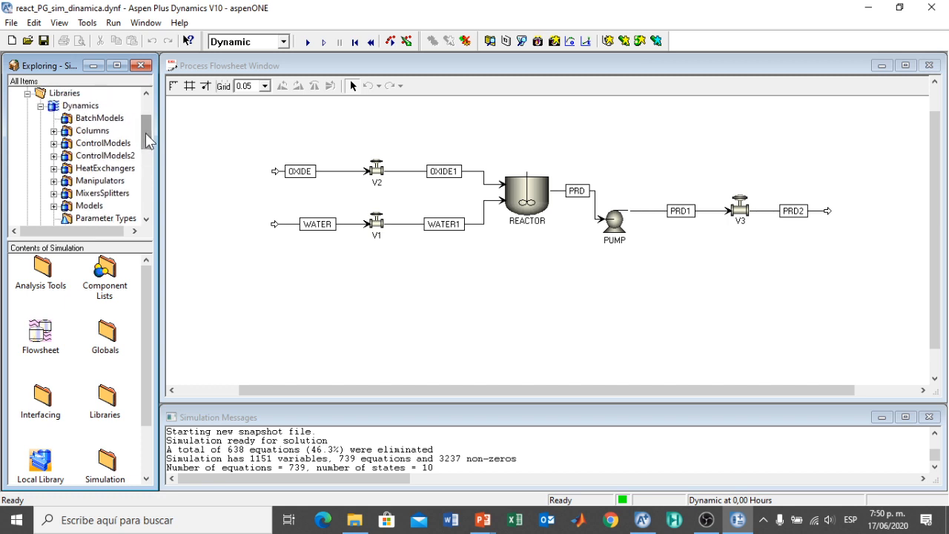
click(54, 143)
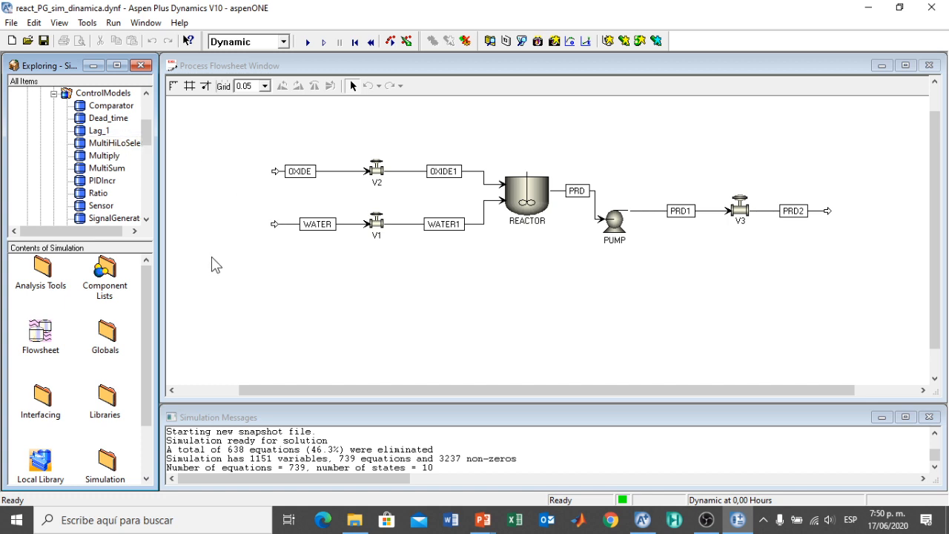
drag(83, 240, 87, 341)
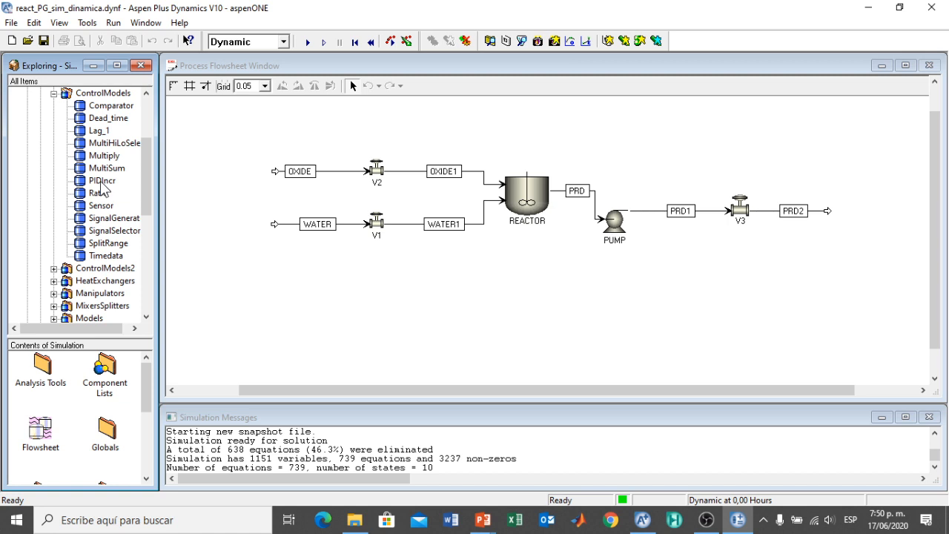
drag(100, 181, 688, 183)
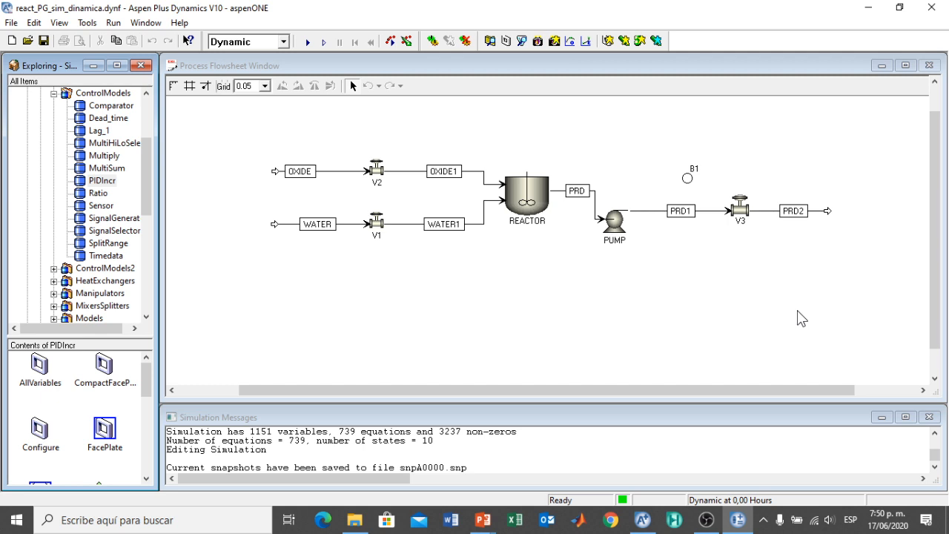
- Enable the Draw toolbar in addition to the toolbars already shown
drag(147, 185, 153, 150)
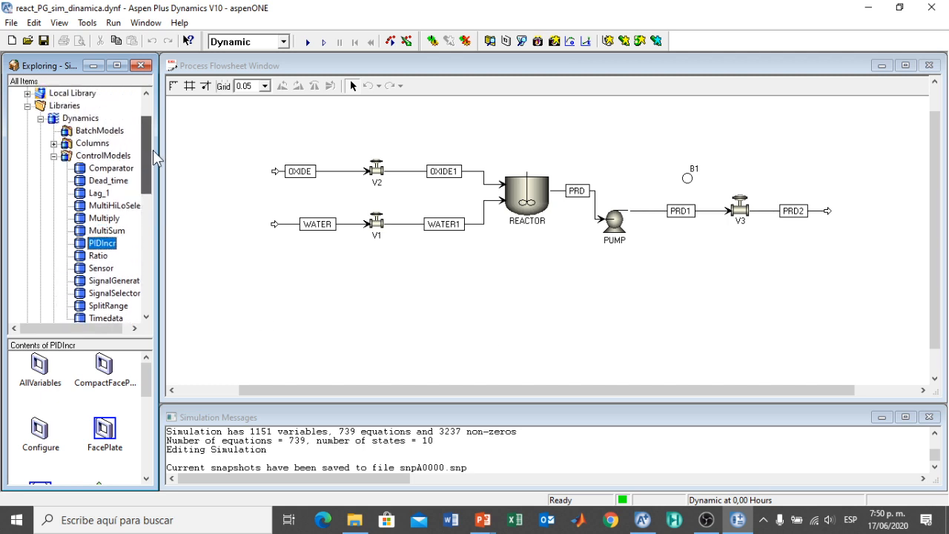
click(59, 23)
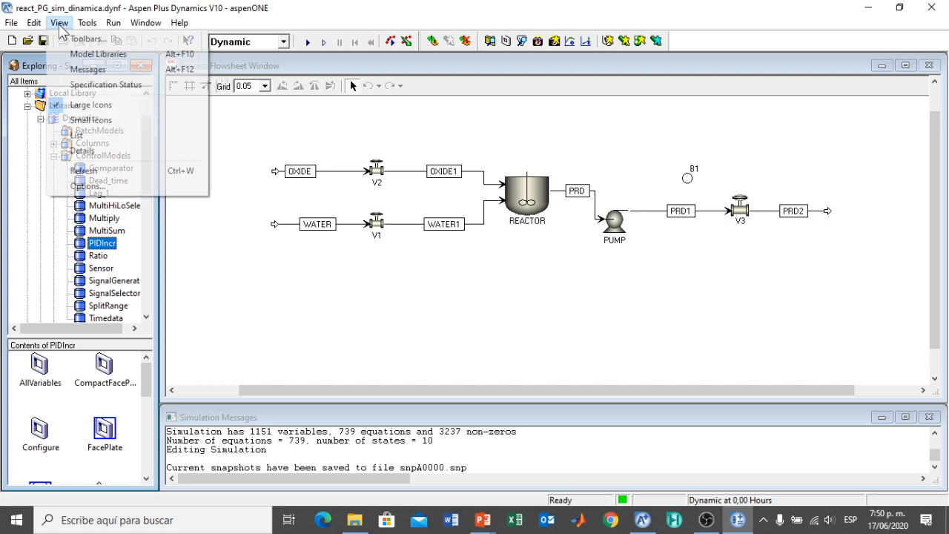
click(74, 40)
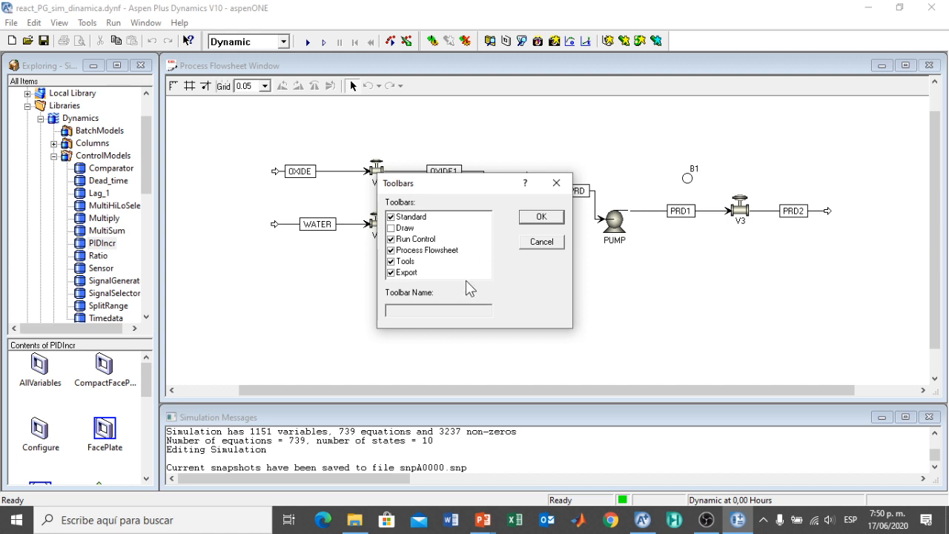
click(393, 229)
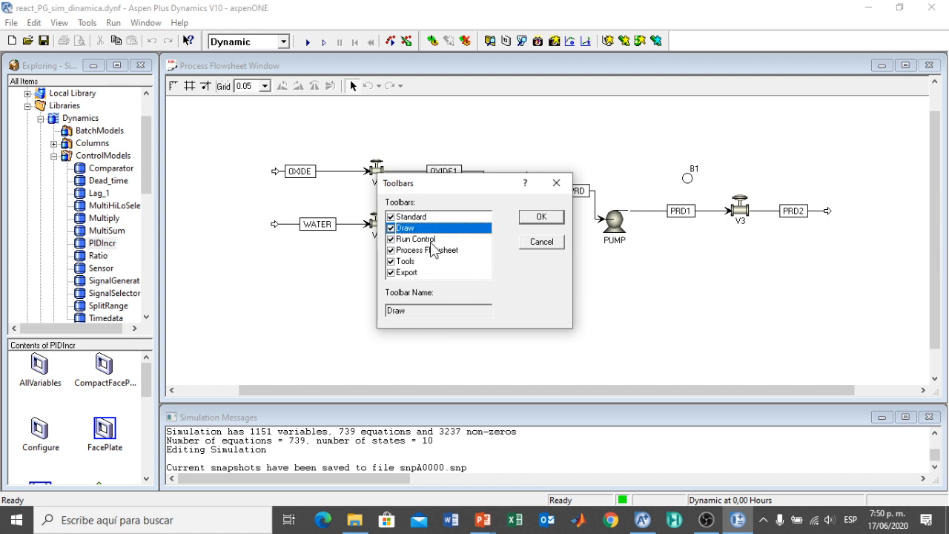
click(539, 218)
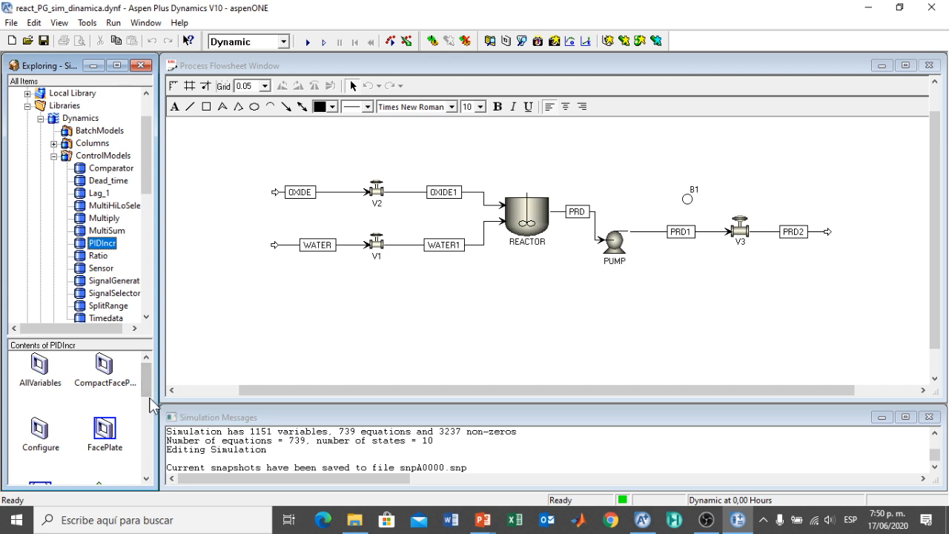
- Expand Stream Types in the Dynamics library and select the ControlSignal stream
drag(147, 180, 158, 319)
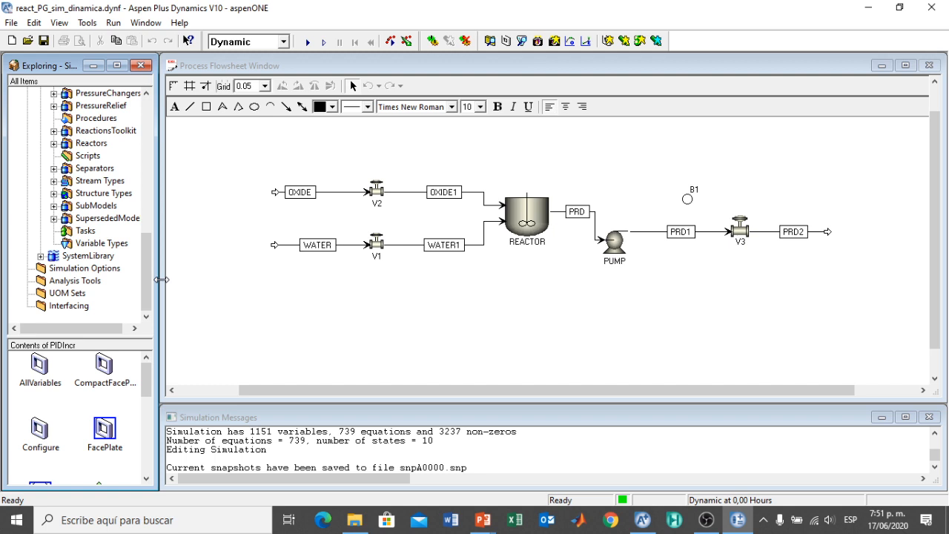
drag(148, 280, 170, 270)
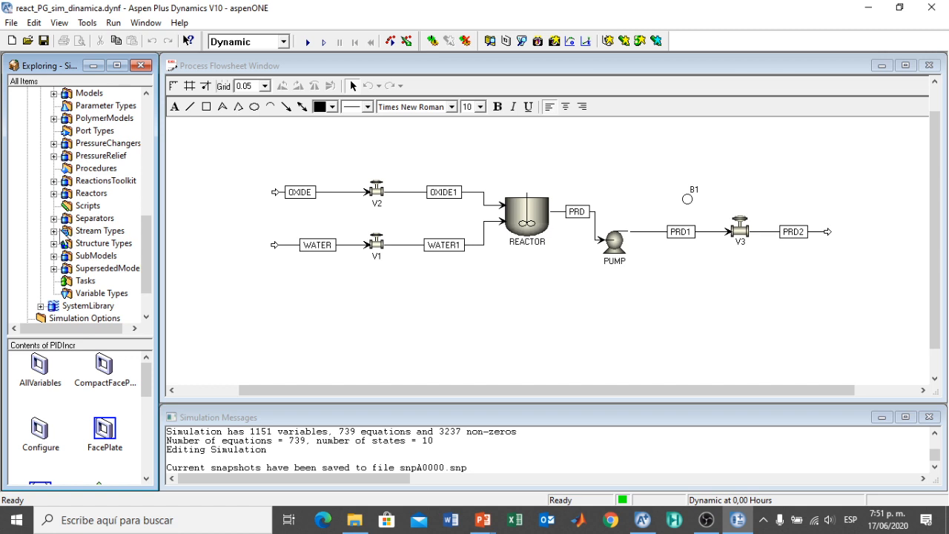
click(54, 231)
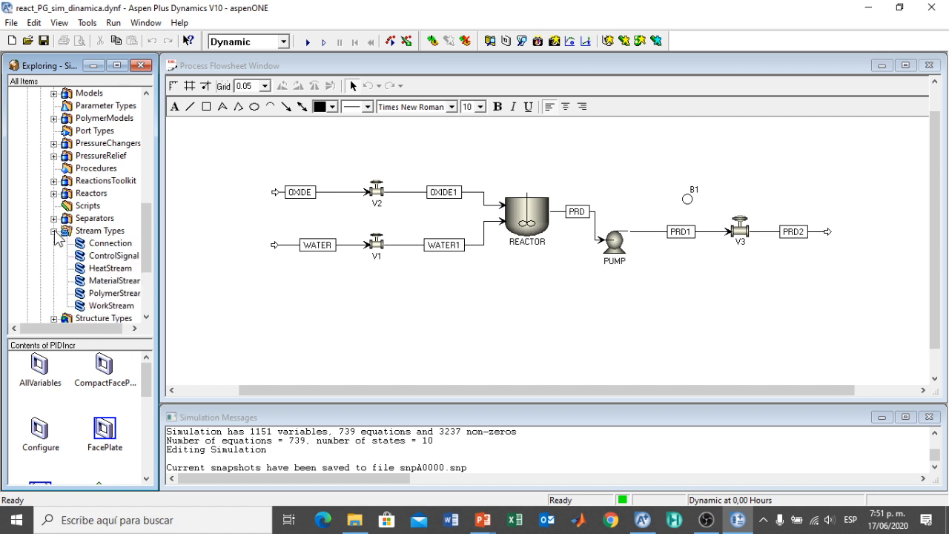
click(108, 260)
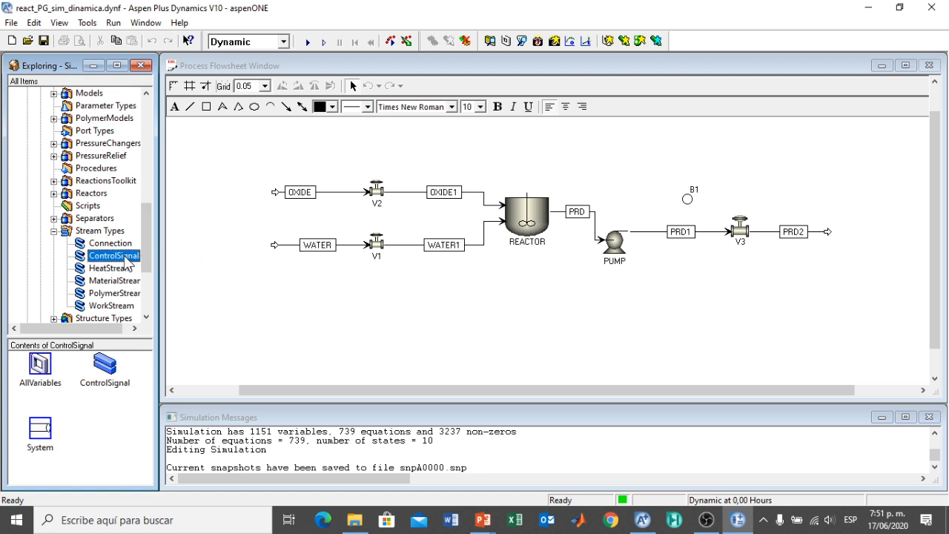
drag(128, 259, 191, 258)
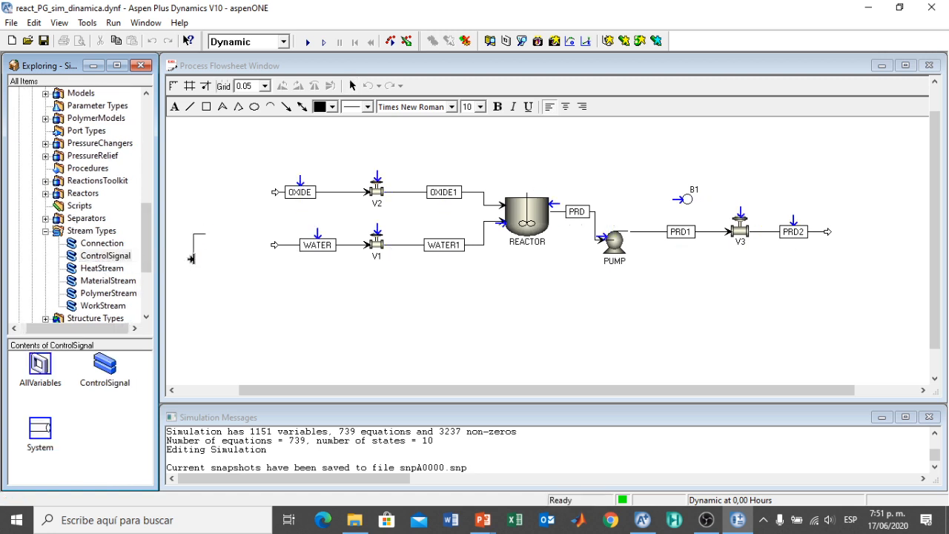
key(Escape)
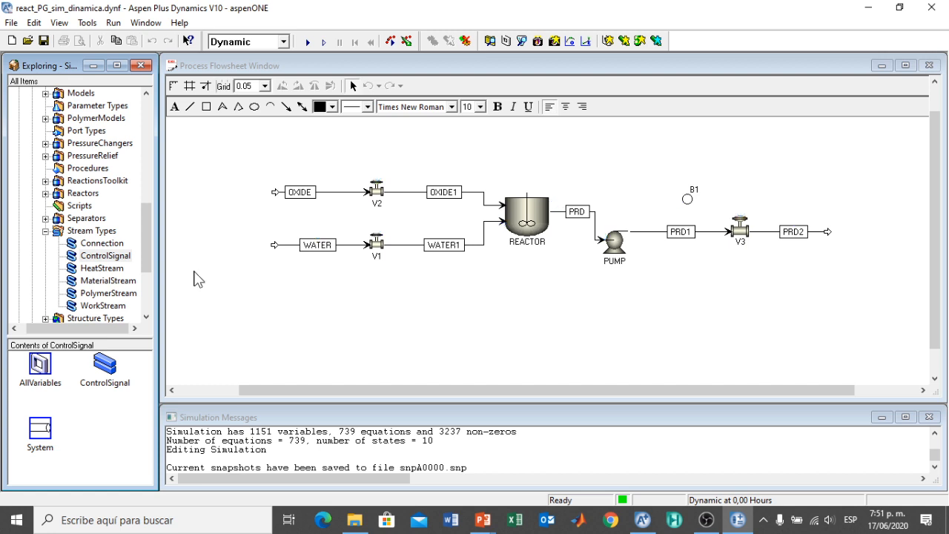
drag(90, 255, 255, 254)
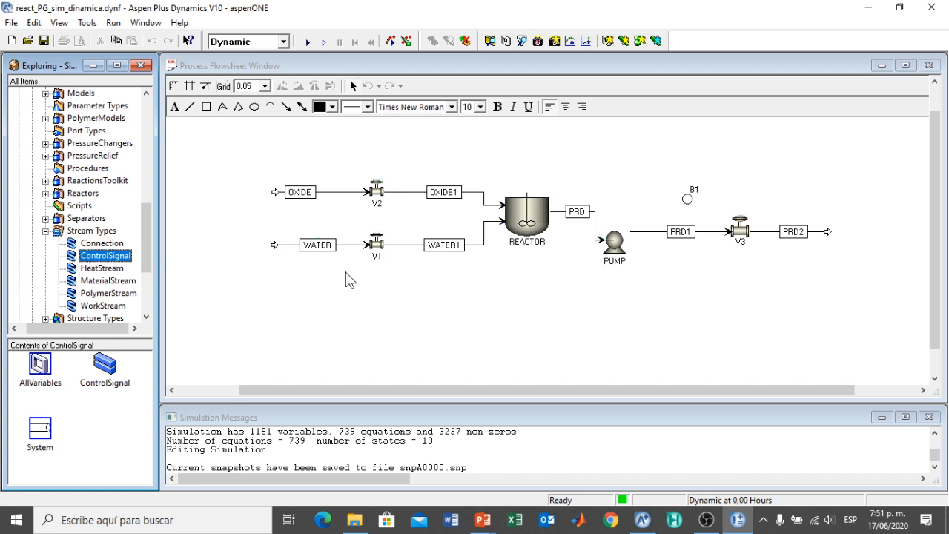
click(663, 199)
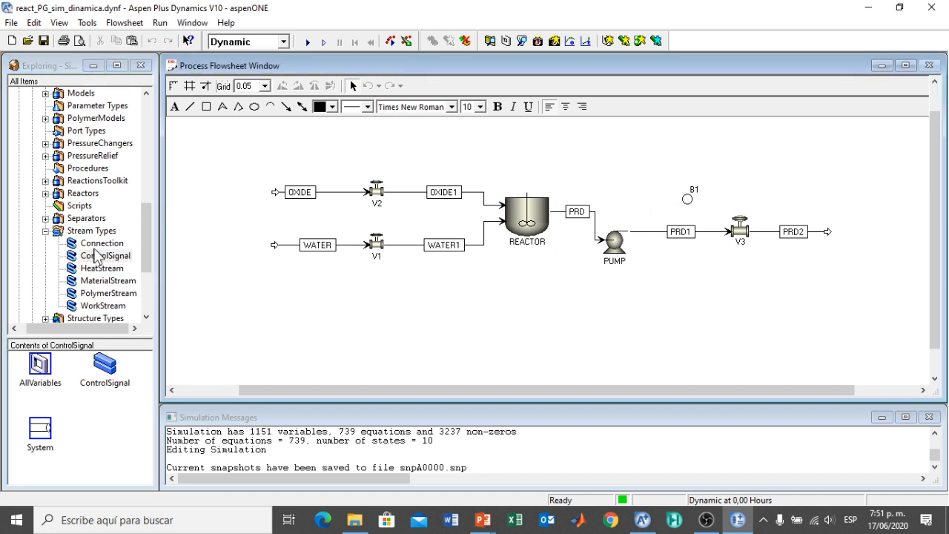
- Connect a ControlSignal from the reactor's OutputSignal2, using the liquid level variable, to controller B1's process variable input (B1.PV)
drag(99, 255, 558, 226)
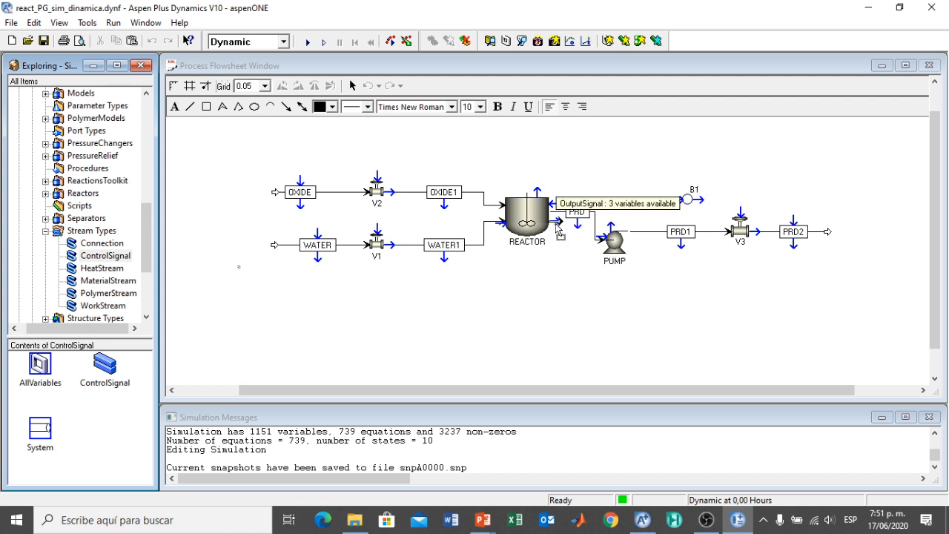
drag(558, 227, 540, 195)
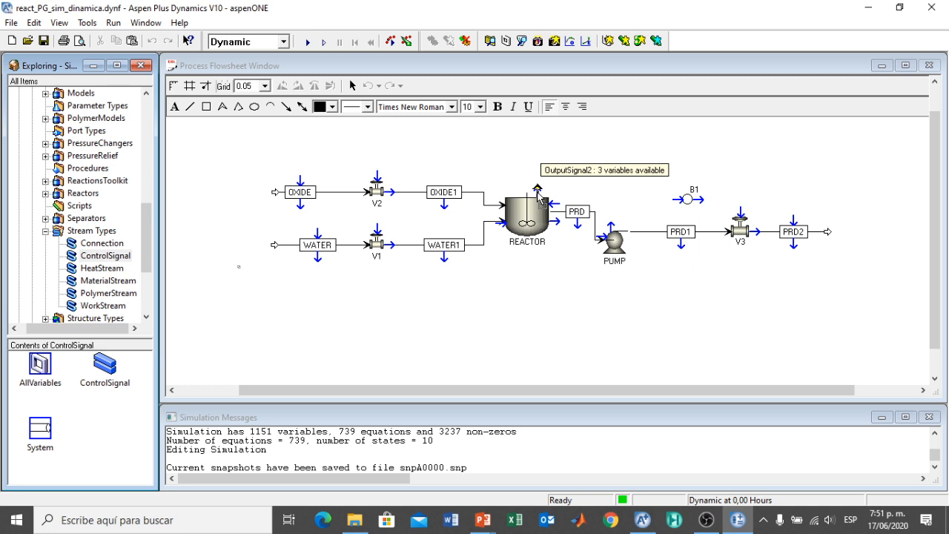
click(538, 191)
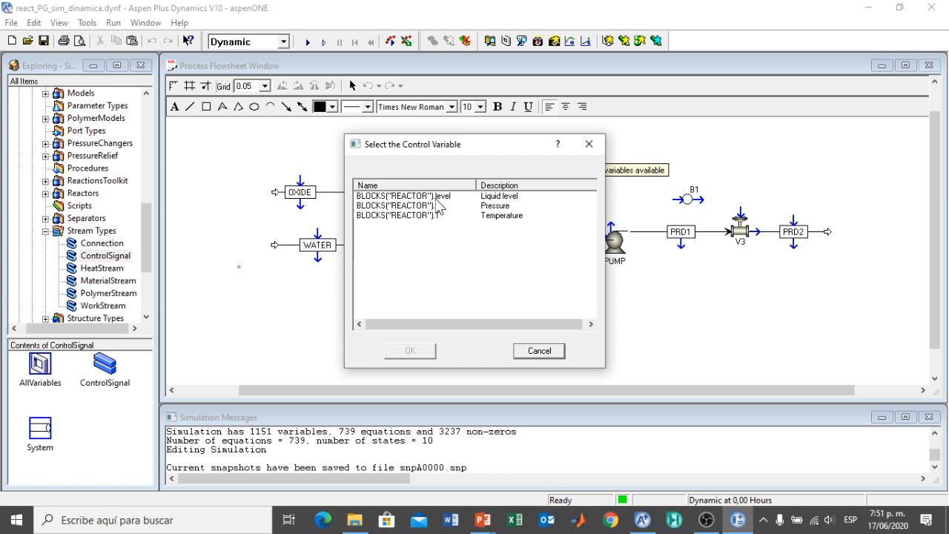
click(406, 196)
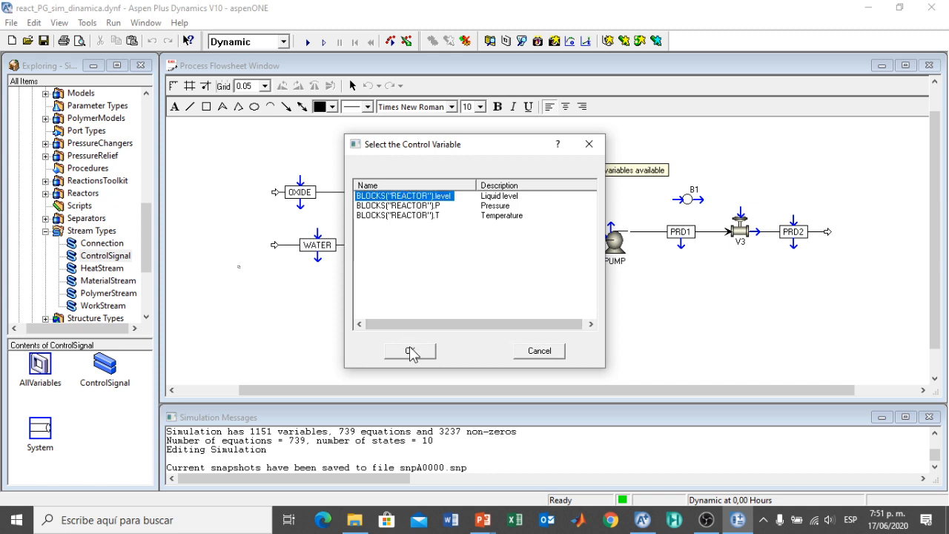
click(412, 351)
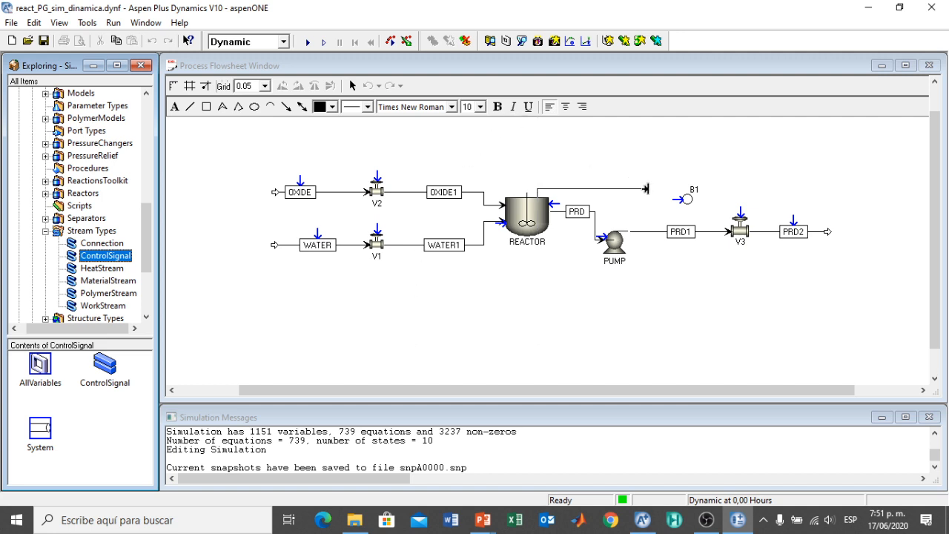
click(673, 199)
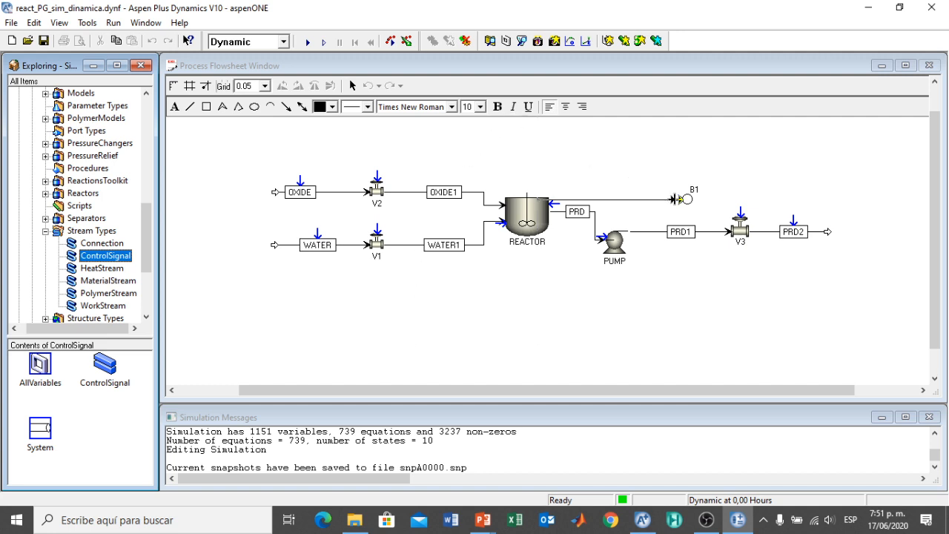
click(675, 200)
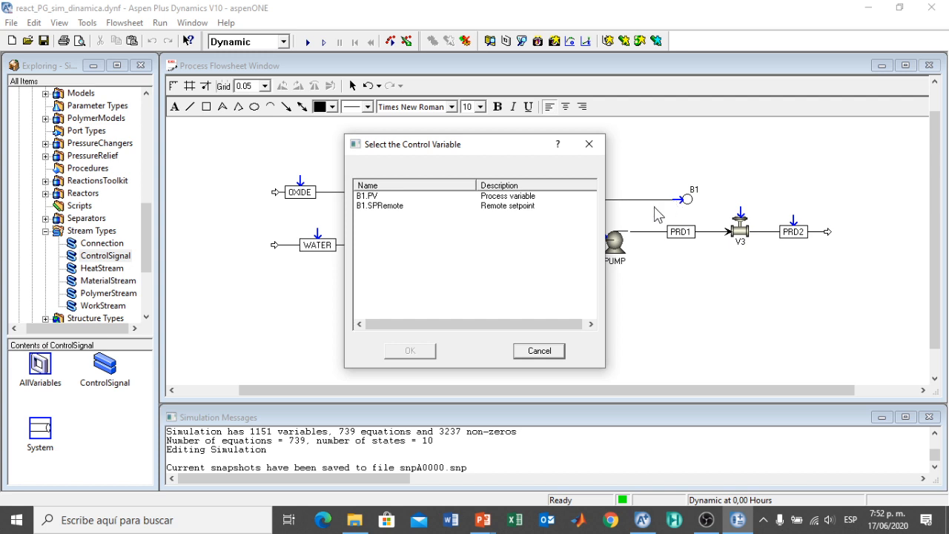
click(371, 199)
click(391, 354)
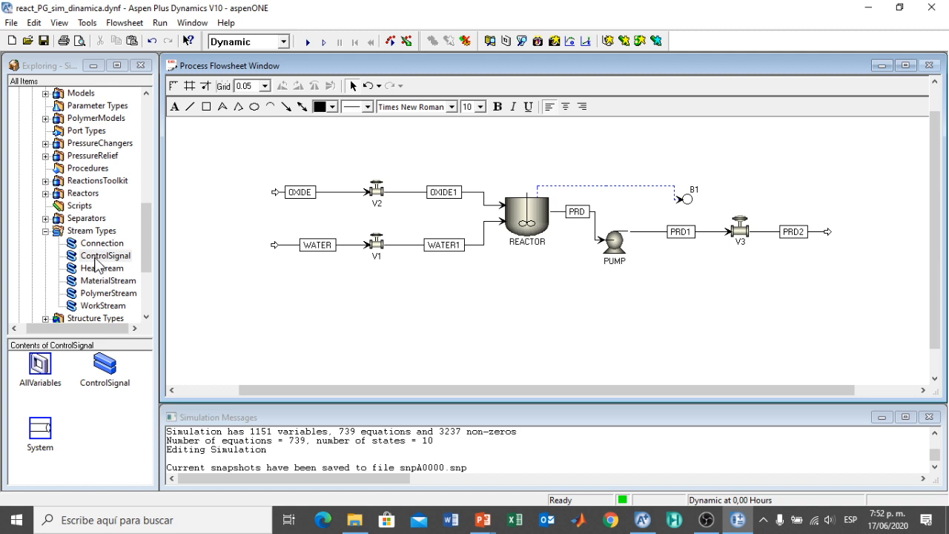
- Connect a ControlSignal from controller B1's output variable (B1.OP) to the input of valve V3
click(117, 372)
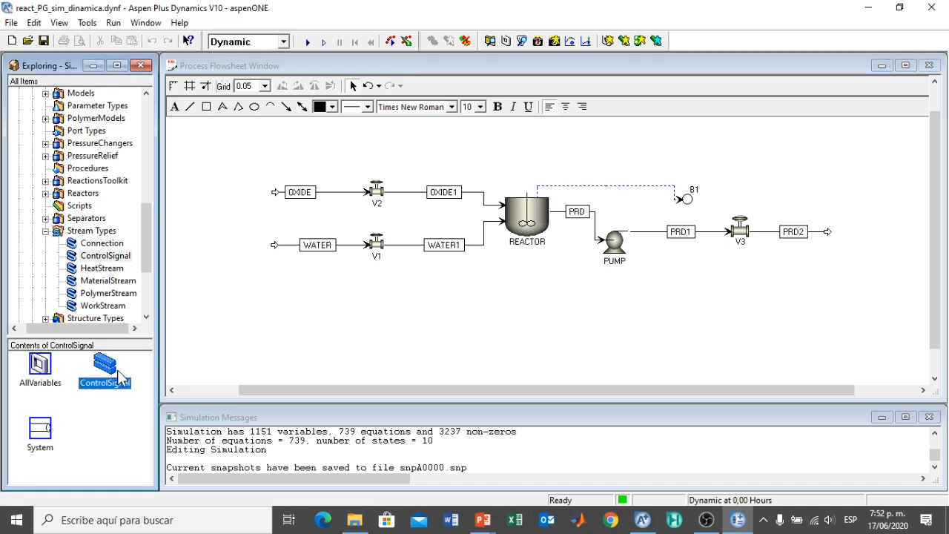
drag(108, 257, 573, 251)
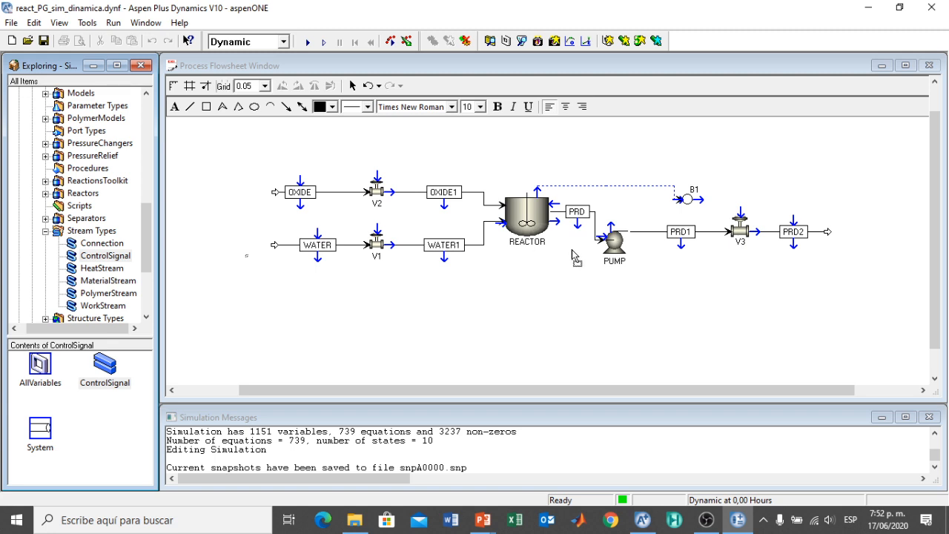
click(701, 205)
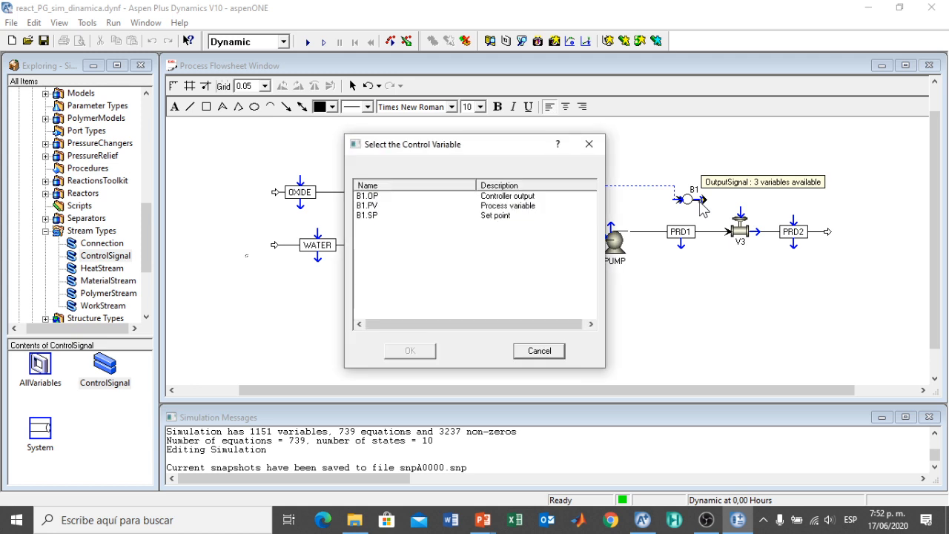
click(368, 196)
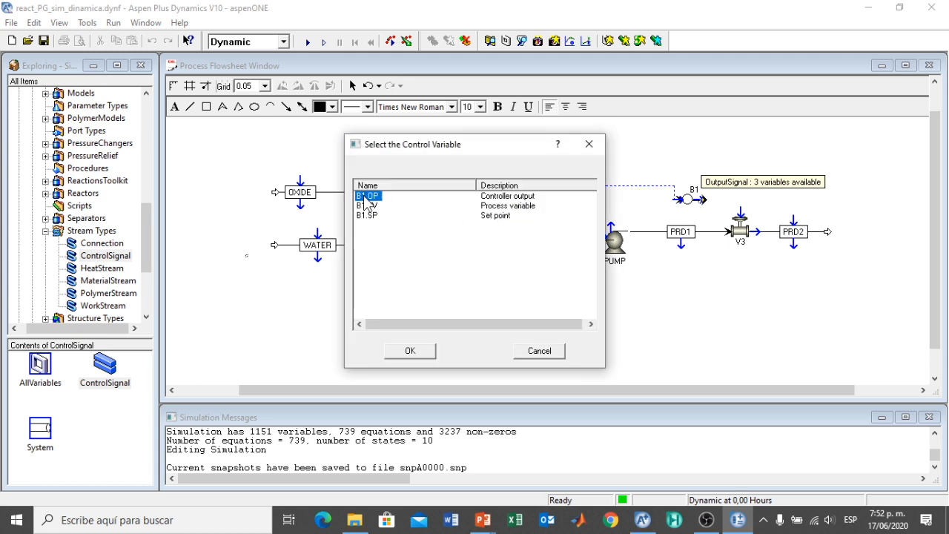
click(408, 350)
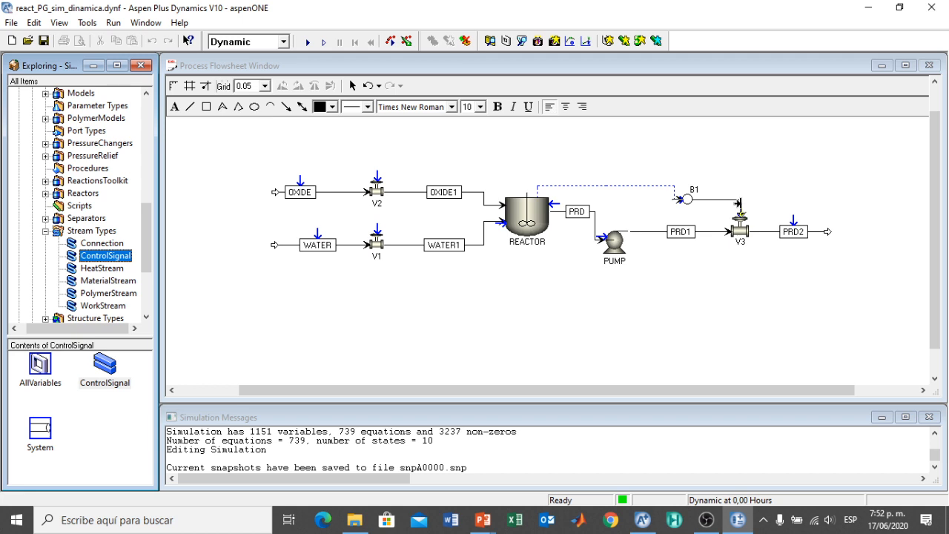
click(738, 215)
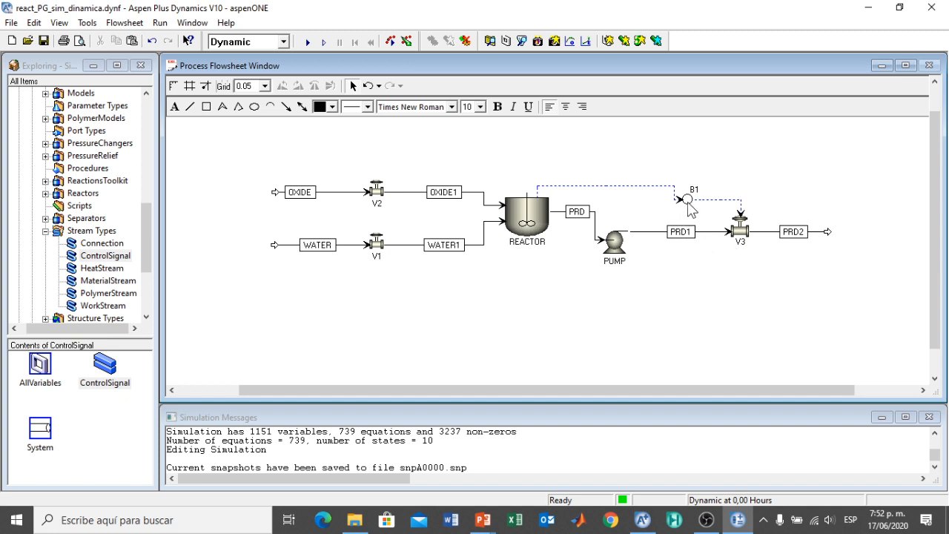
- Move controller B1 up in line with the reactor level signal, with its label above it, and rename the block LC
drag(688, 202, 688, 176)
click(693, 176)
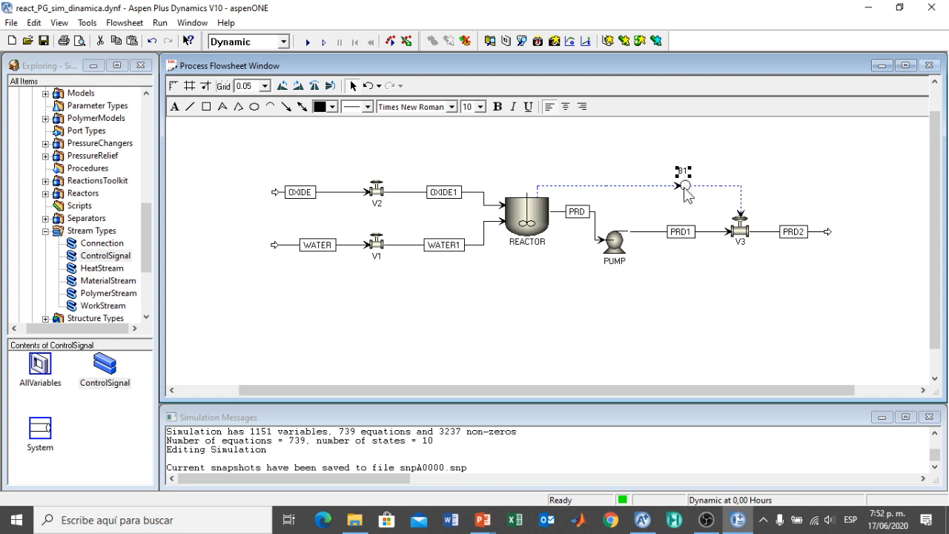
click(690, 186)
right_click(683, 186)
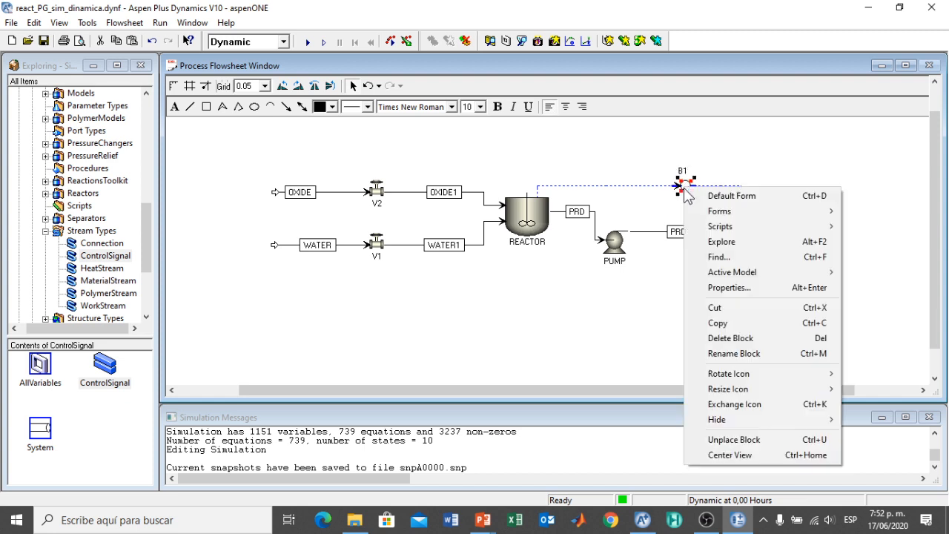
click(719, 356)
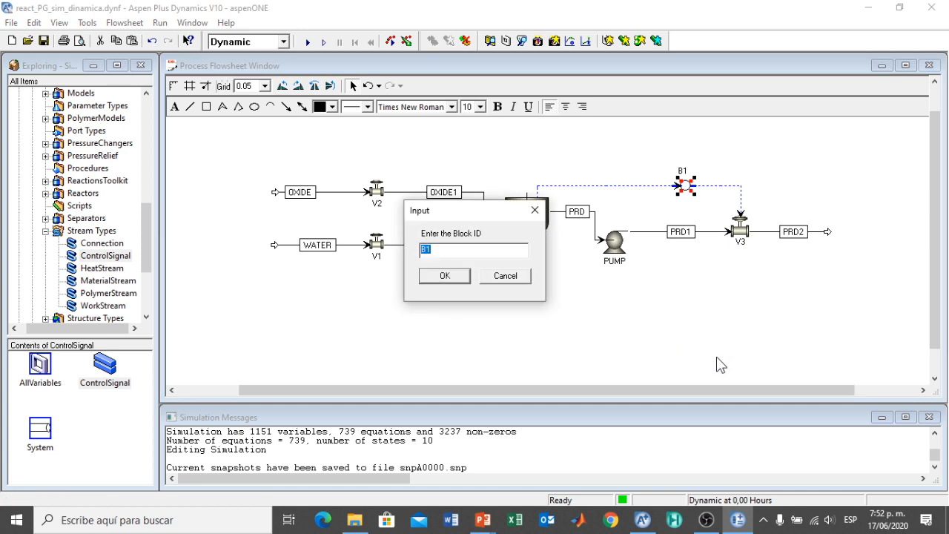
text(LC)
key(Return)
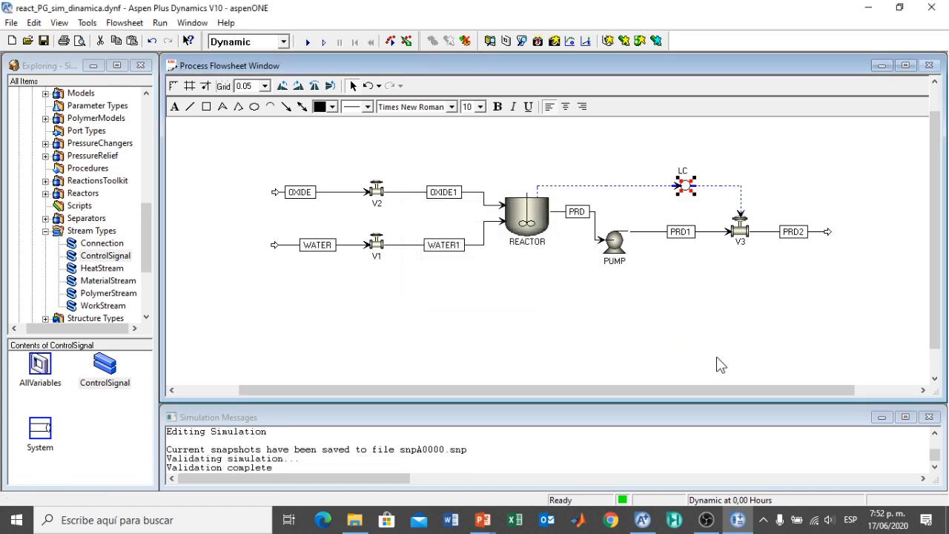
click(772, 183)
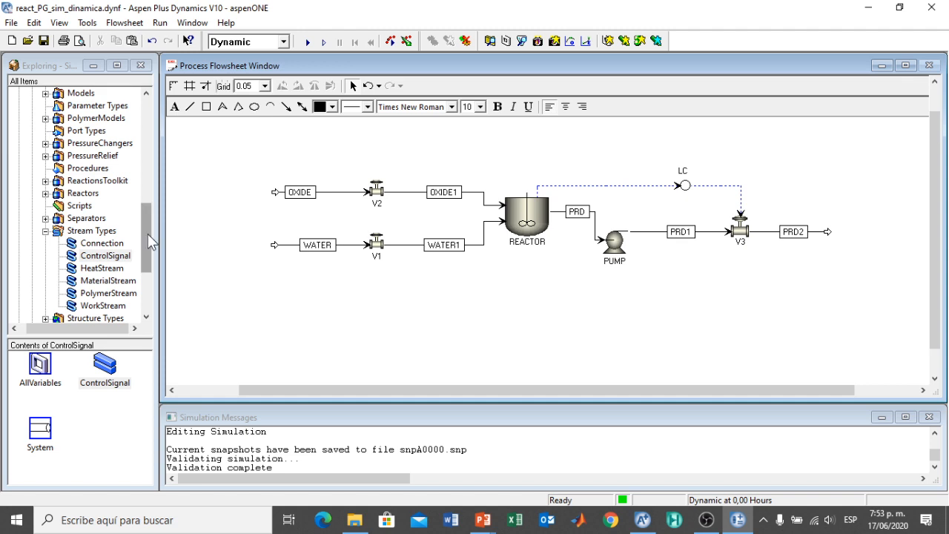
- Place PIDIncr controllers above valve V2 and below stream WATER1, and a Dead_time block below the reactor, from ControlModels
drag(147, 234, 156, 155)
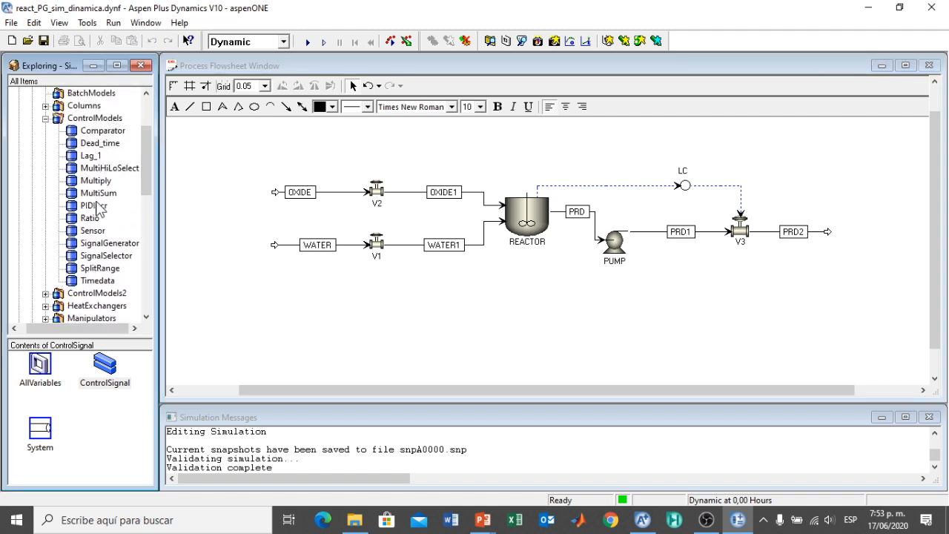
drag(100, 208, 341, 152)
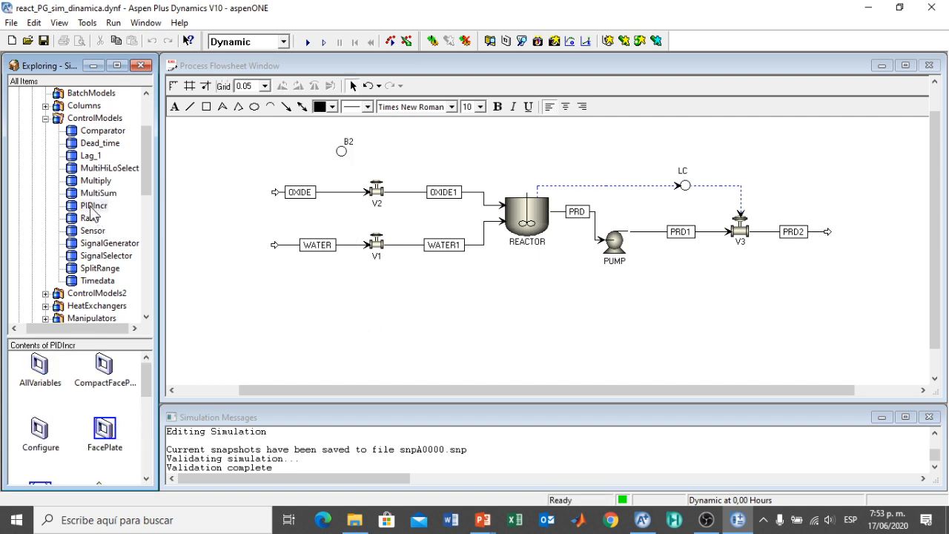
drag(93, 207, 443, 293)
drag(100, 144, 504, 290)
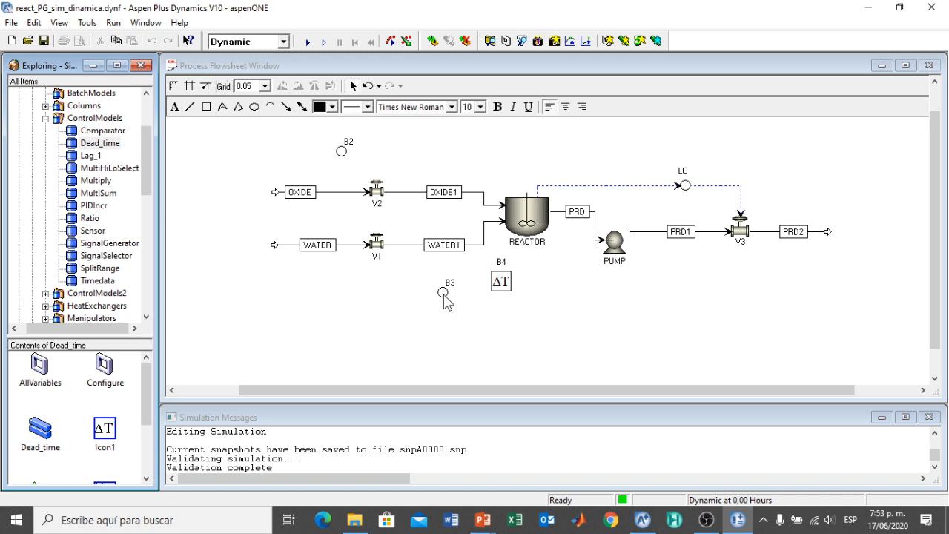
- Shift controller B3 and Dead_time block B4 slightly toward the water feed side, below stream WATER1 and the reactor
drag(443, 292, 426, 288)
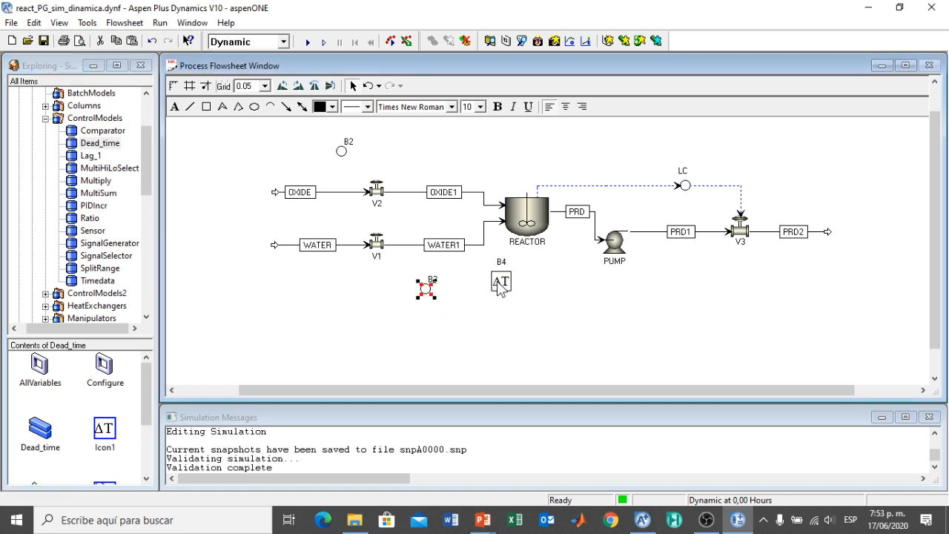
click(501, 283)
drag(501, 283, 488, 286)
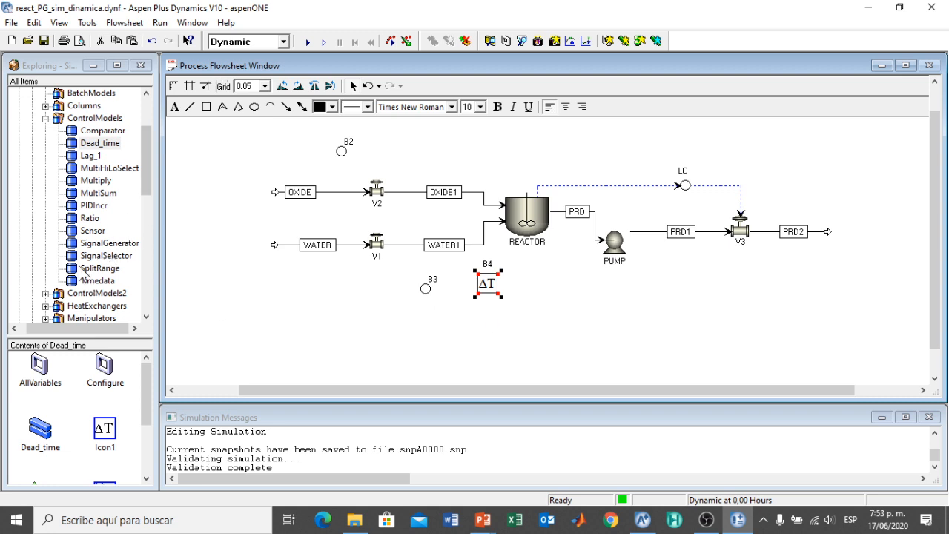
- Place a Noise block from ControlModels2 above stream OXIDE and position it just before controller B2
click(45, 118)
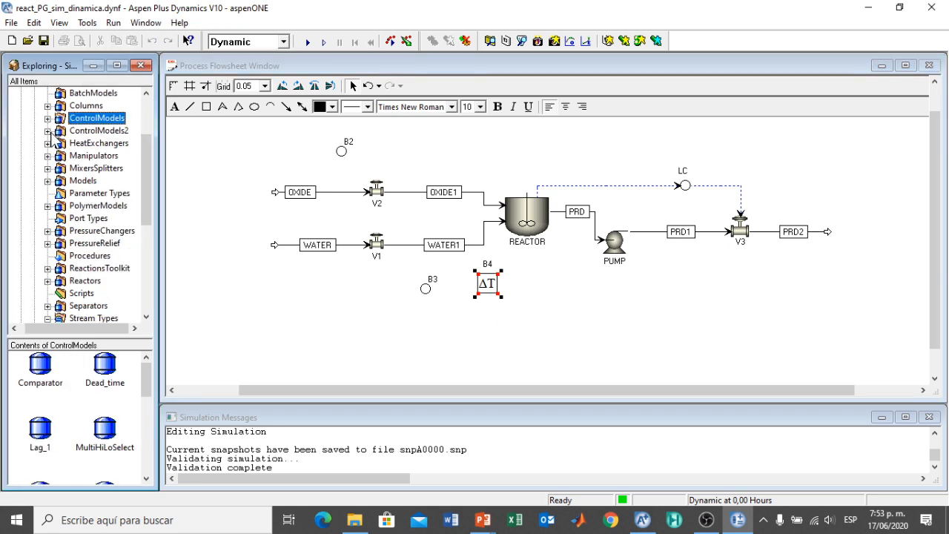
click(48, 131)
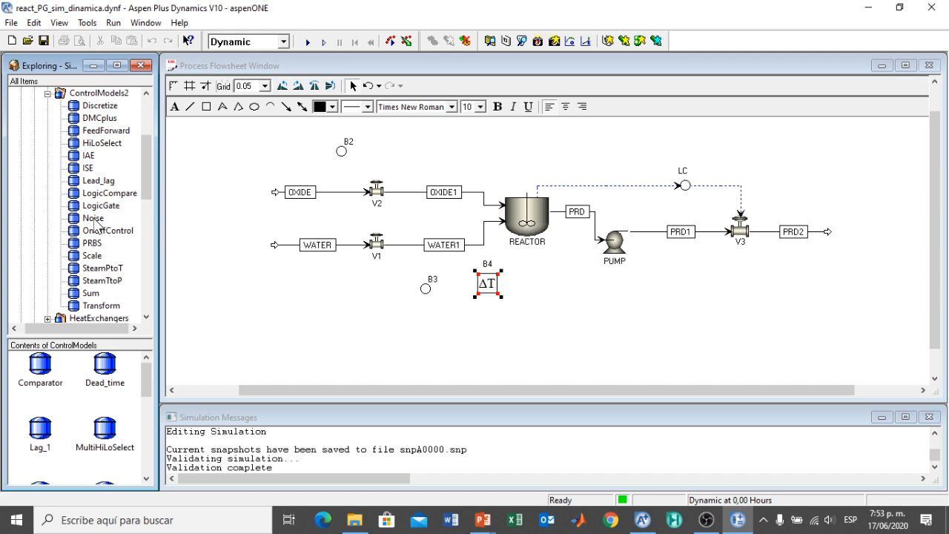
drag(95, 219, 300, 153)
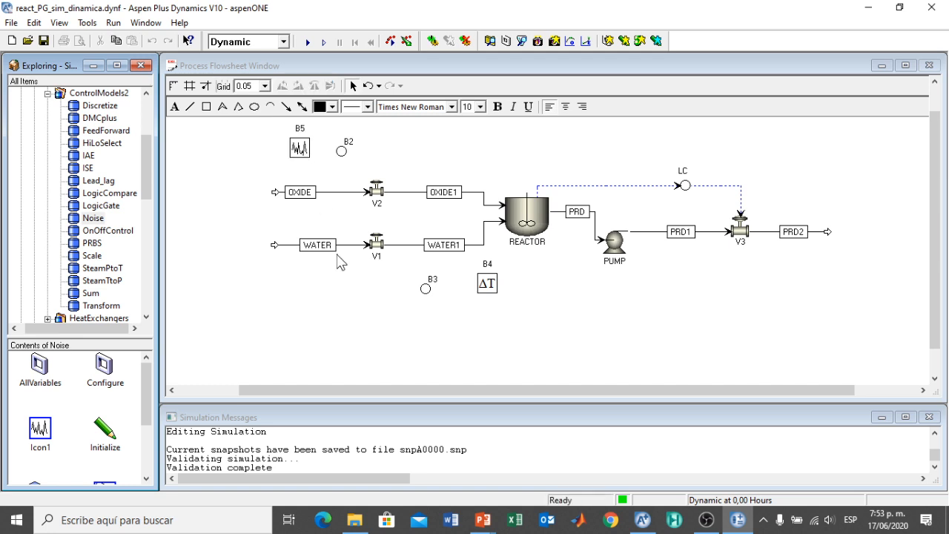
click(341, 151)
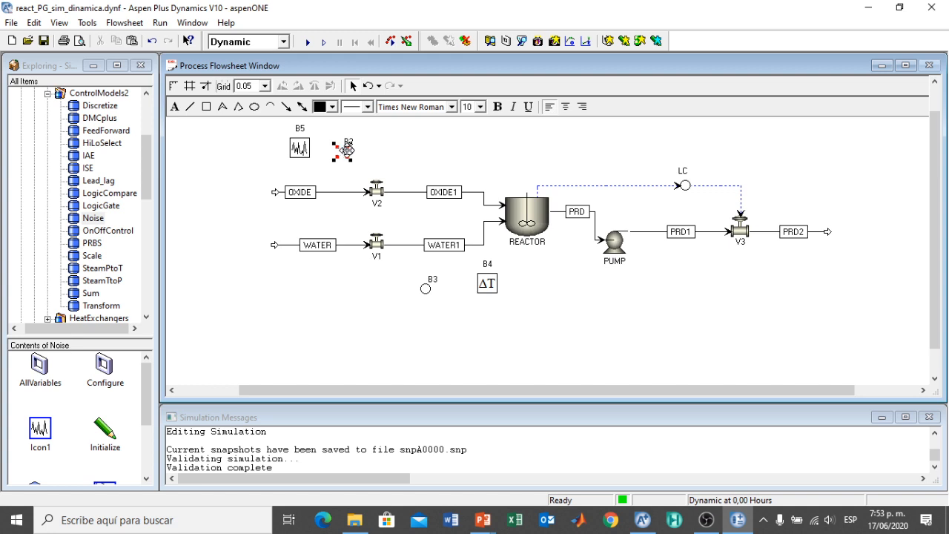
drag(299, 152, 319, 155)
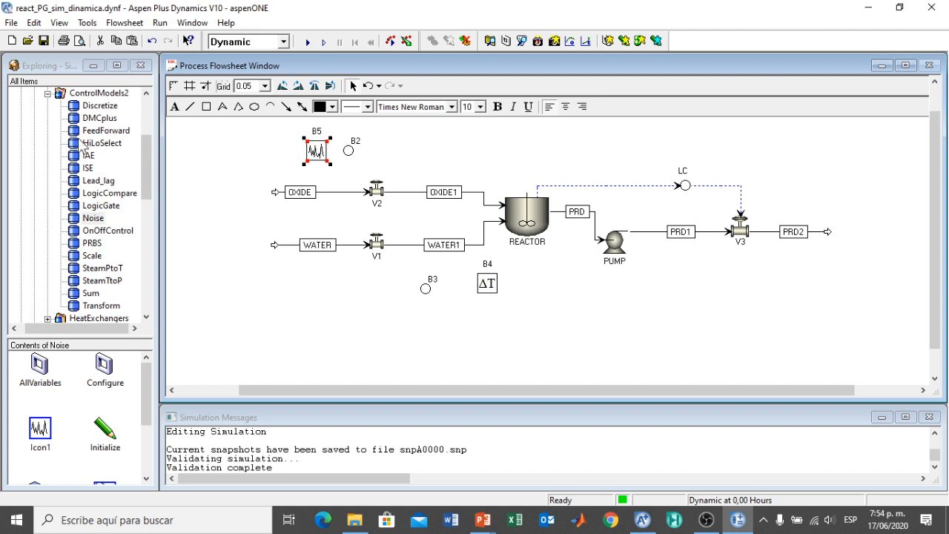
- Connect a ControlSignal from stream OXIDE, using the total mass flow variable (Fm), to the input of Noise block B5
click(47, 94)
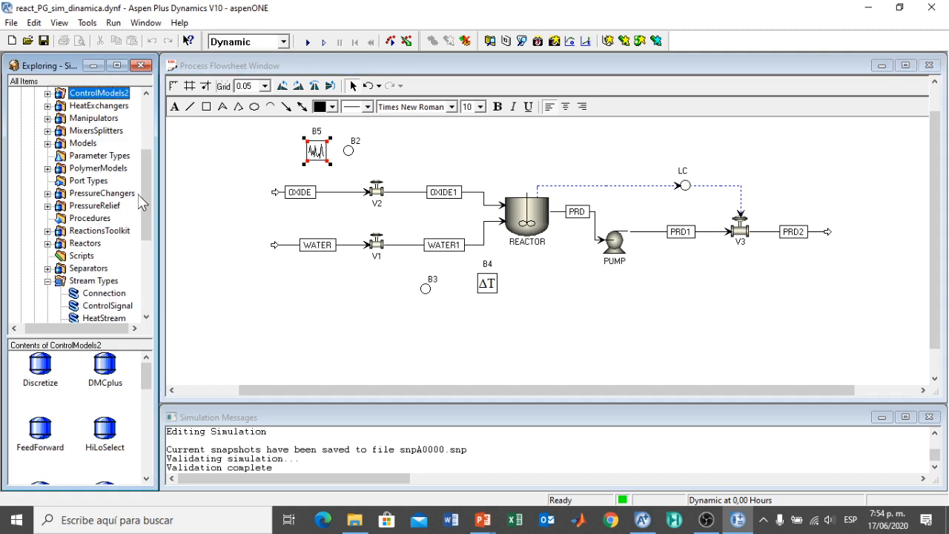
drag(147, 196, 146, 259)
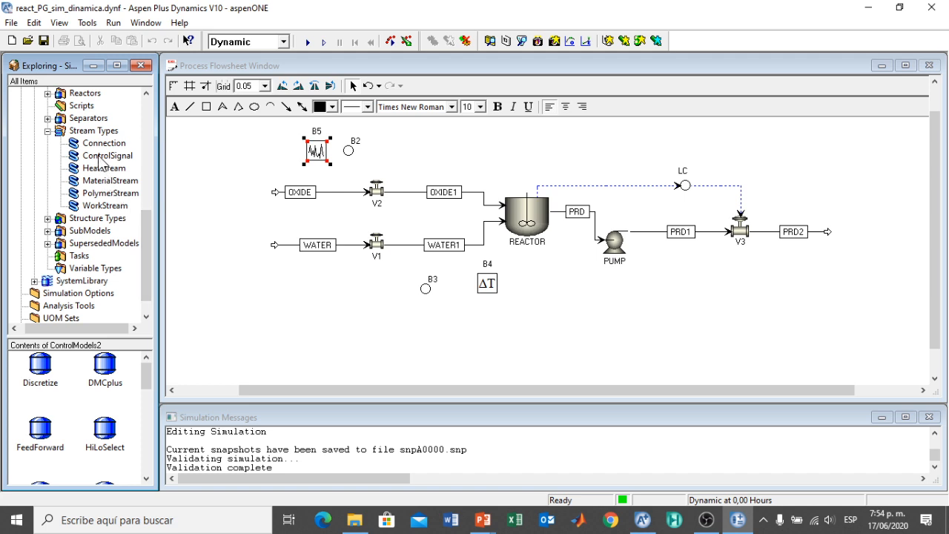
drag(102, 163, 185, 202)
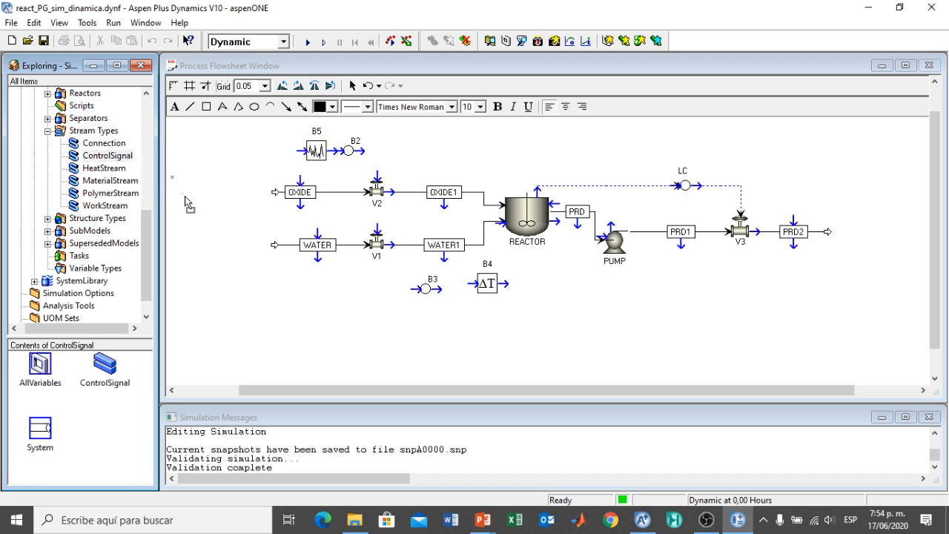
click(300, 210)
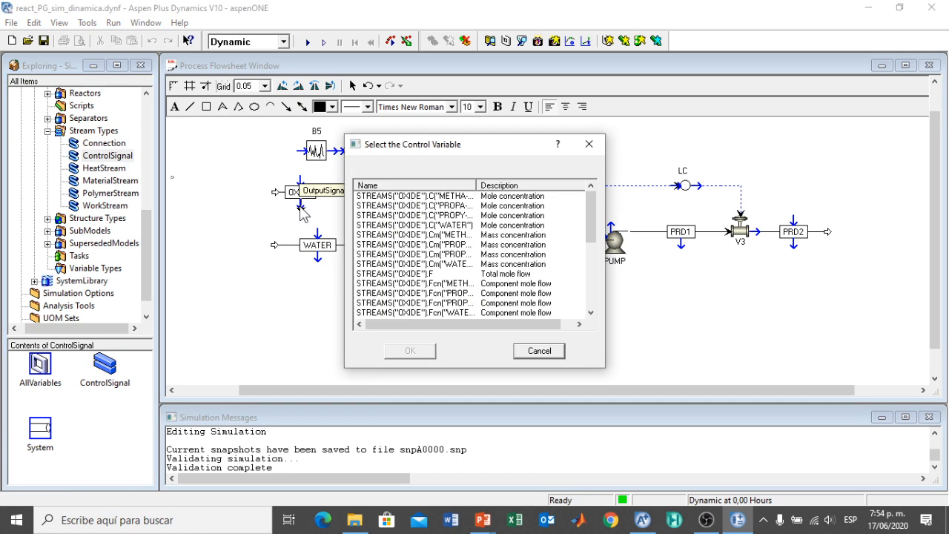
drag(597, 216, 593, 246)
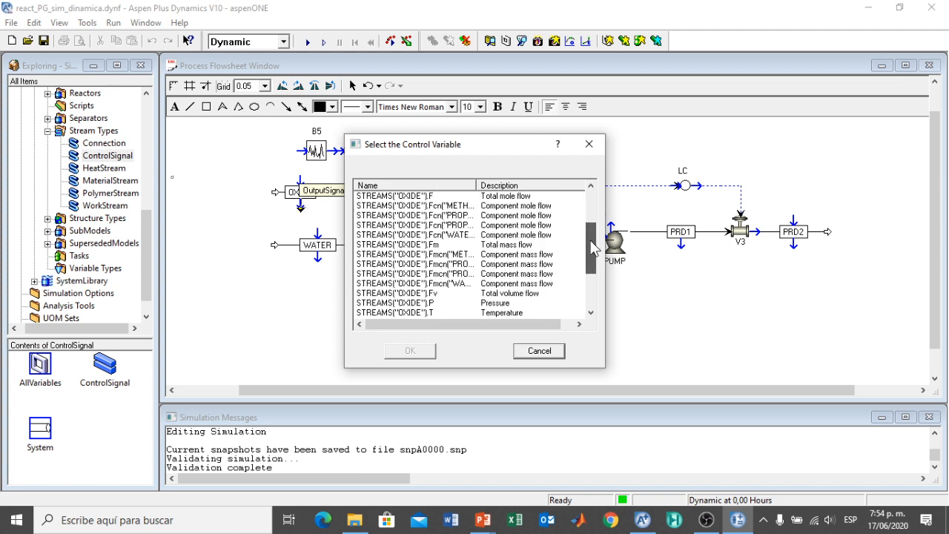
click(408, 245)
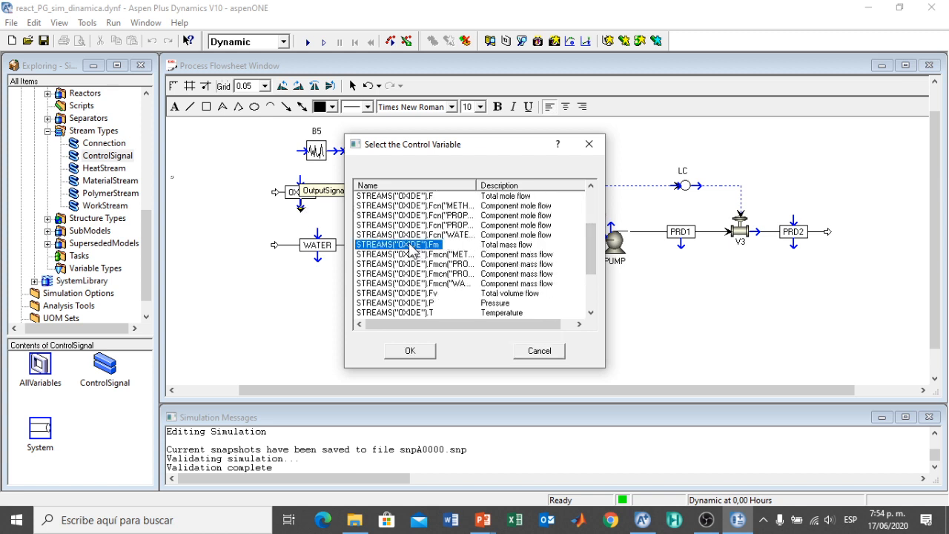
click(406, 352)
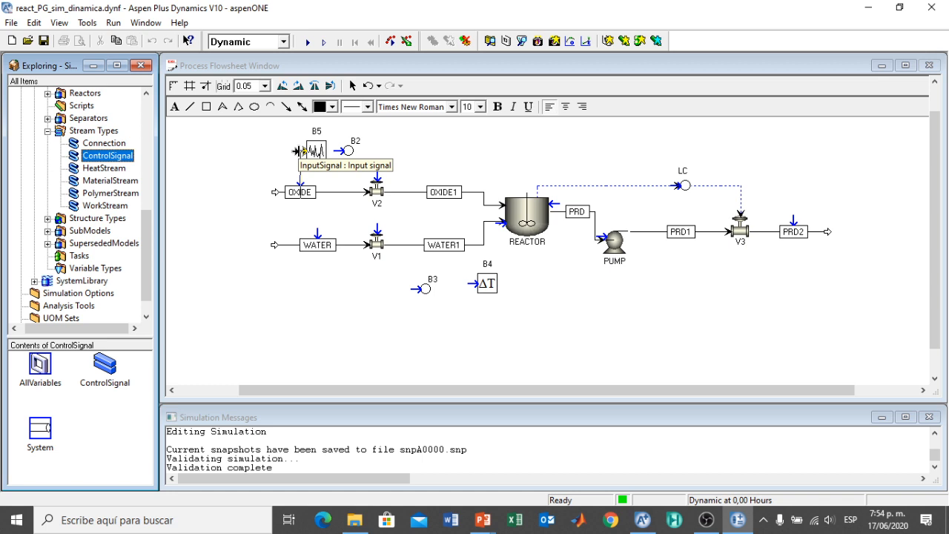
click(301, 152)
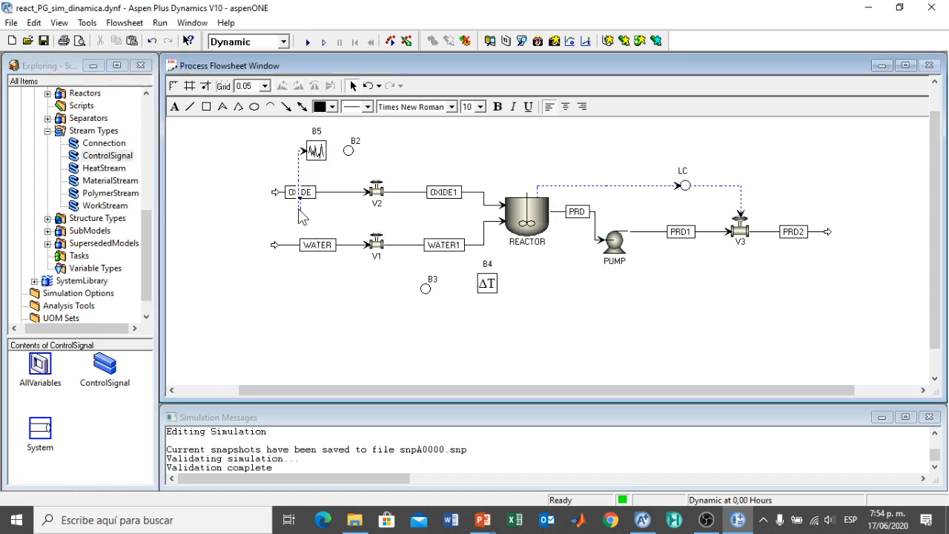
- Reroute the ControlSignal between OXIDE and B5 so it leaves from the top of the stream label
drag(300, 204, 291, 181)
click(247, 174)
scroll(284, 139, up, 2)
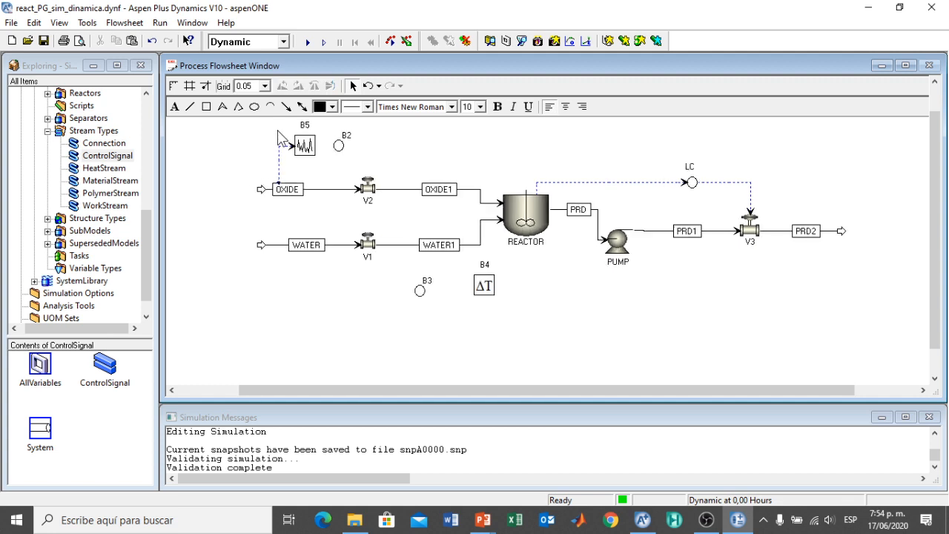
click(936, 83)
click(936, 83)
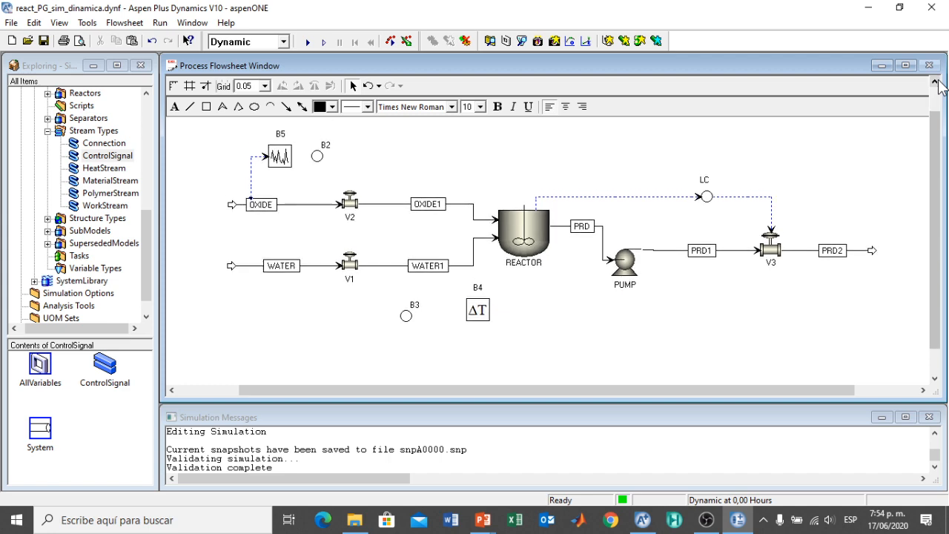
click(936, 83)
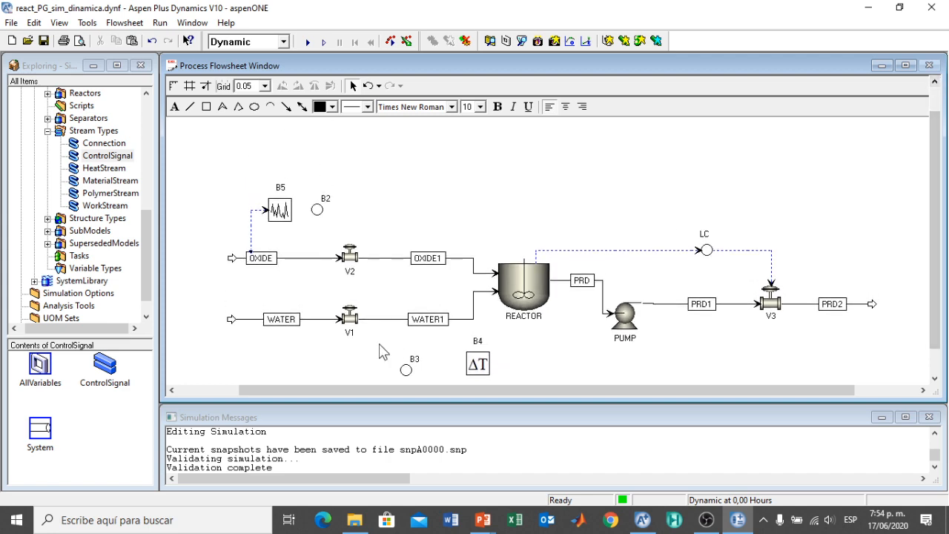
scroll(220, 260, up, 1)
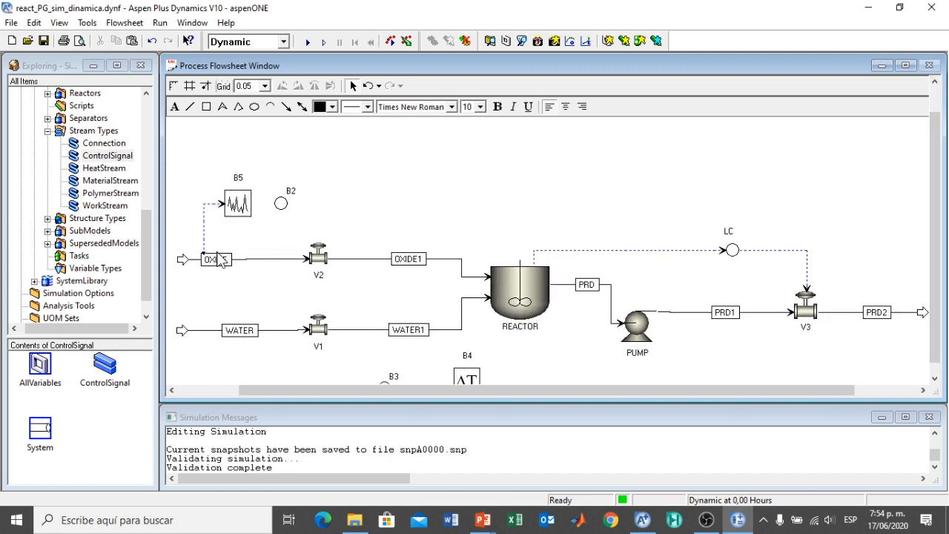
click(171, 391)
click(171, 391)
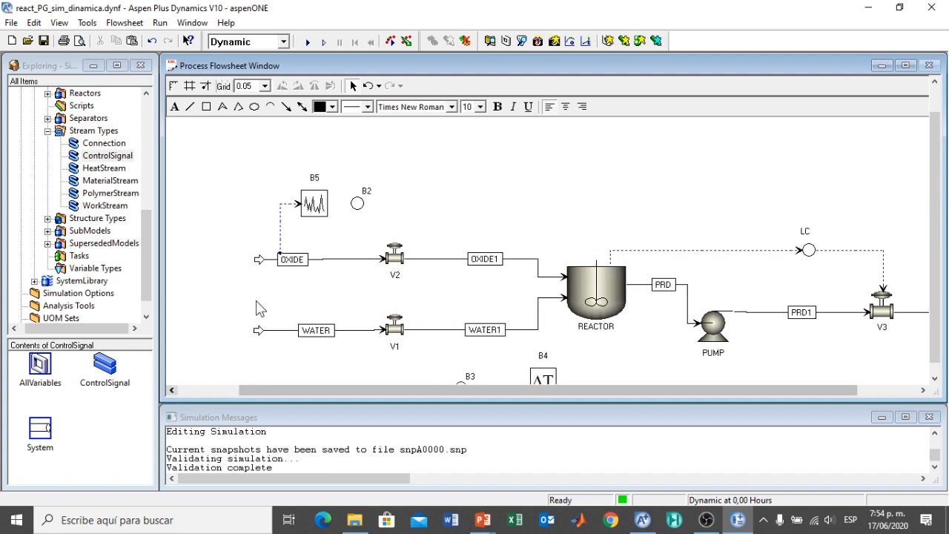
- Align controller B2 with Noise block B5 and connect a ControlSignal from B5's output to B2's process variable (B2.PV)
click(360, 204)
drag(360, 204, 364, 203)
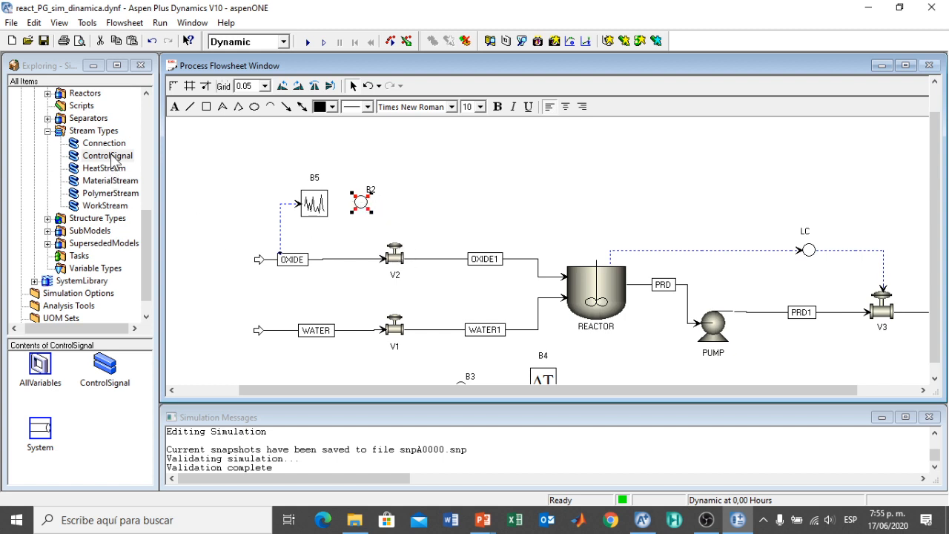
drag(111, 155, 335, 209)
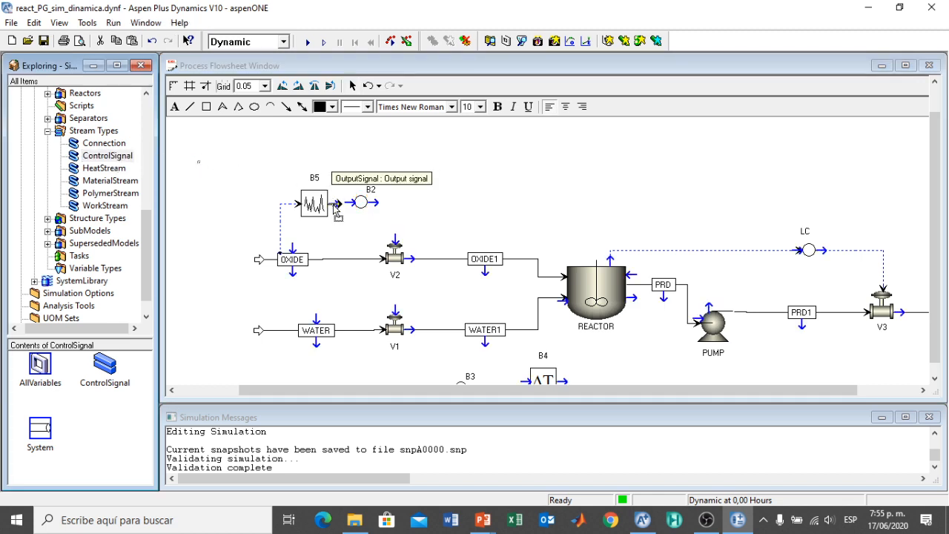
click(336, 206)
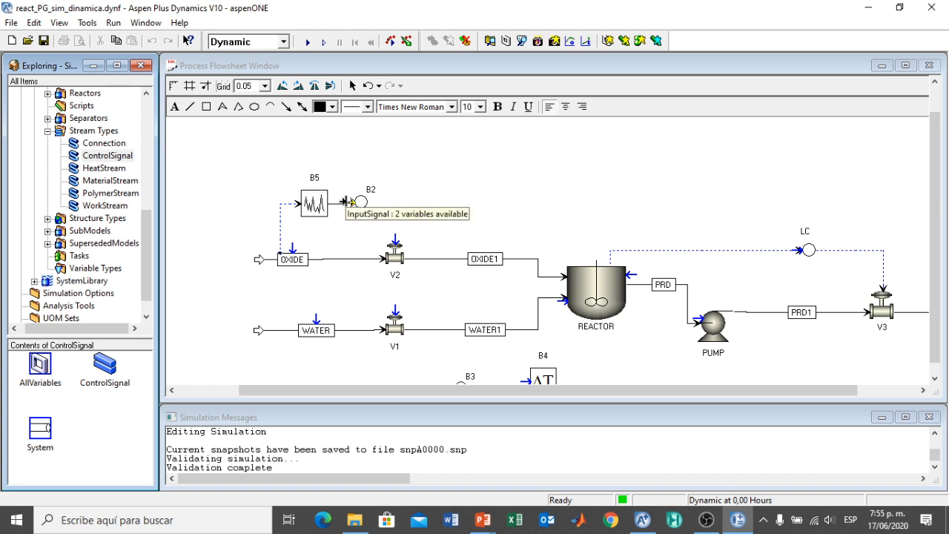
click(346, 201)
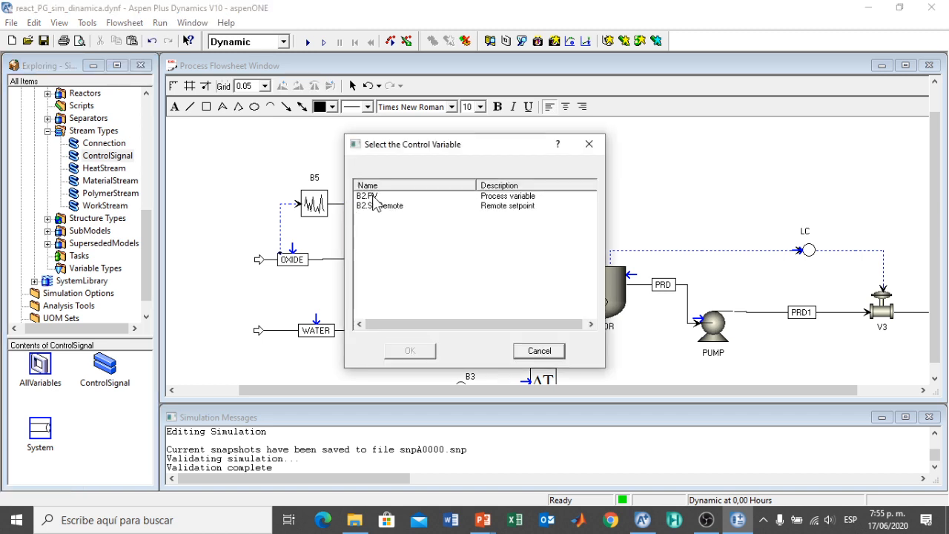
click(369, 196)
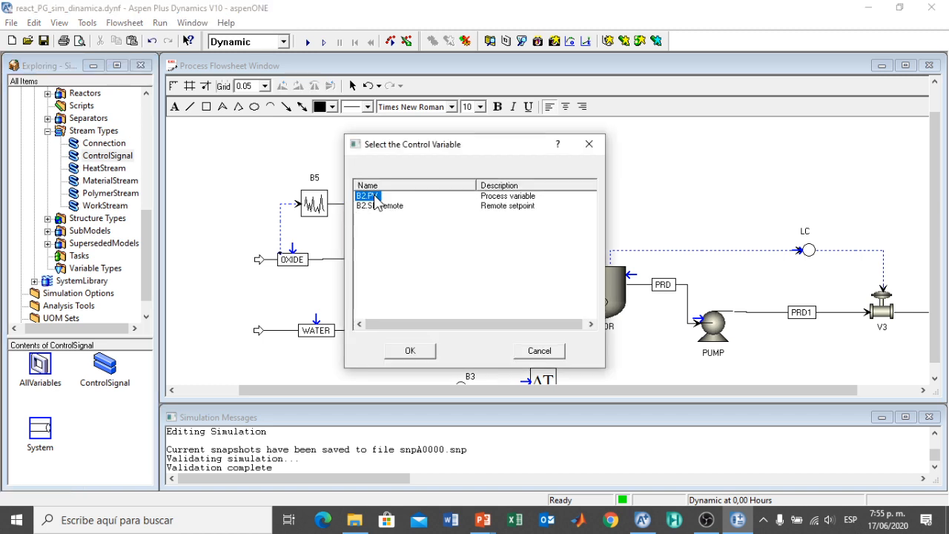
click(412, 352)
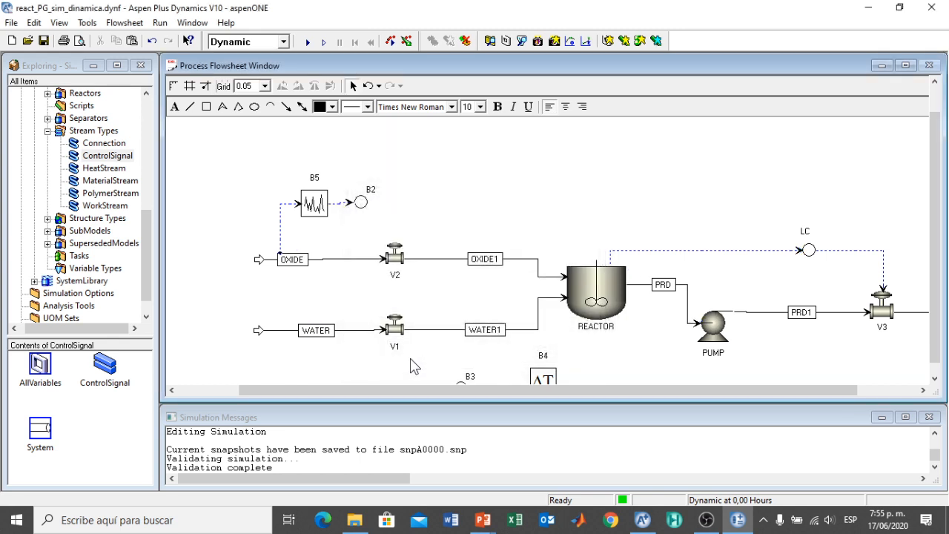
- Connect a ControlSignal from controller output B2.OP to valve V2's input, and level Noise block B5 with controller B2
click(102, 158)
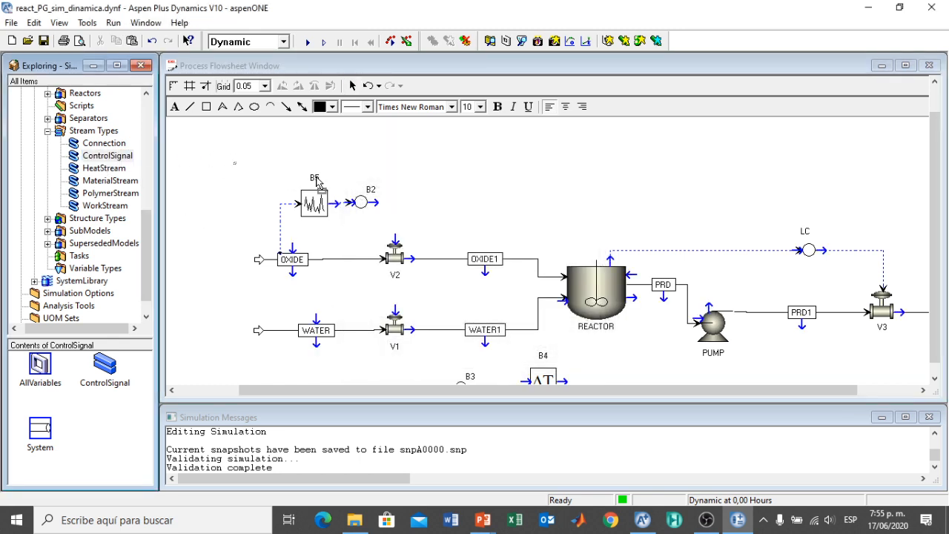
click(376, 201)
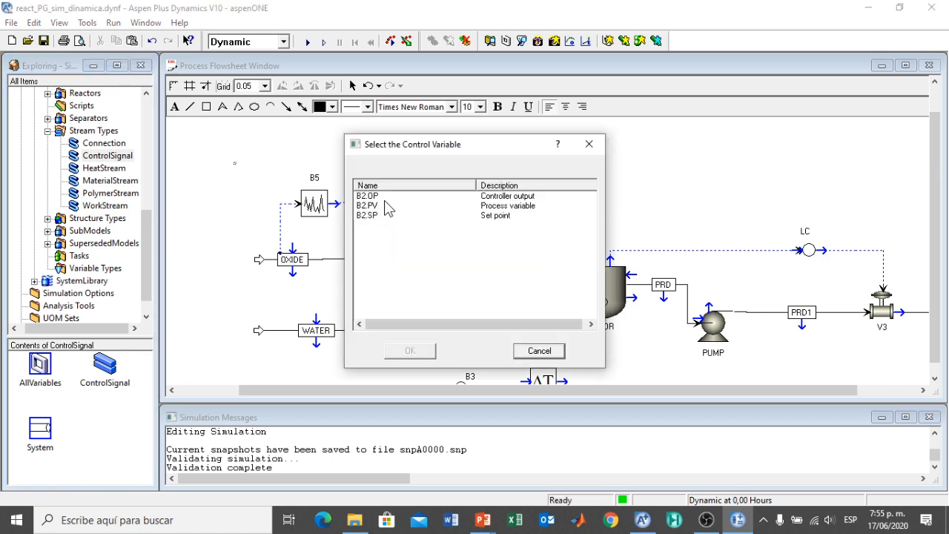
click(370, 197)
click(410, 350)
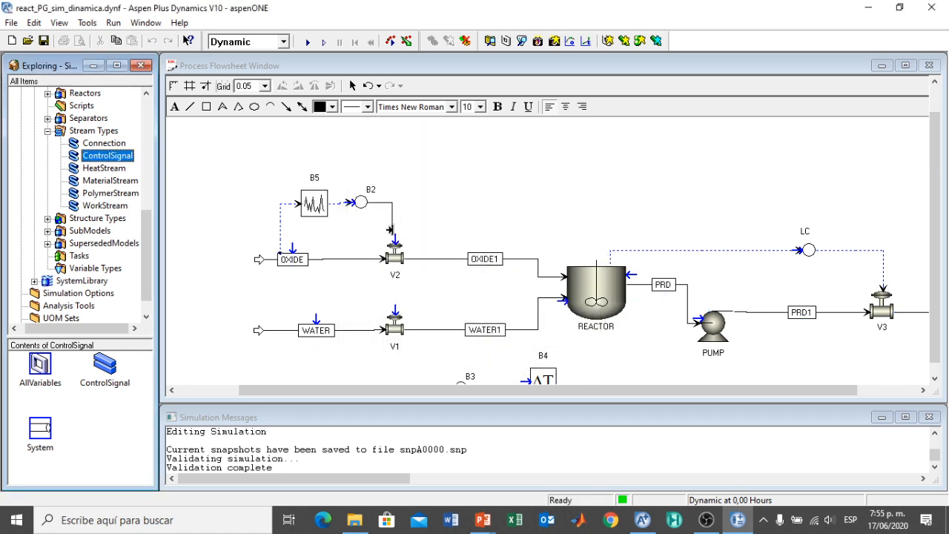
click(395, 237)
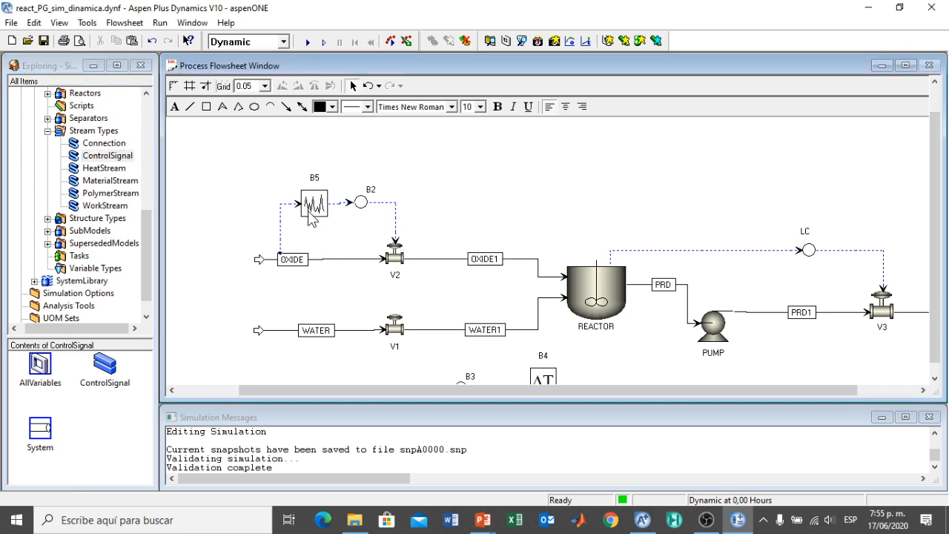
drag(309, 211, 306, 209)
click(328, 241)
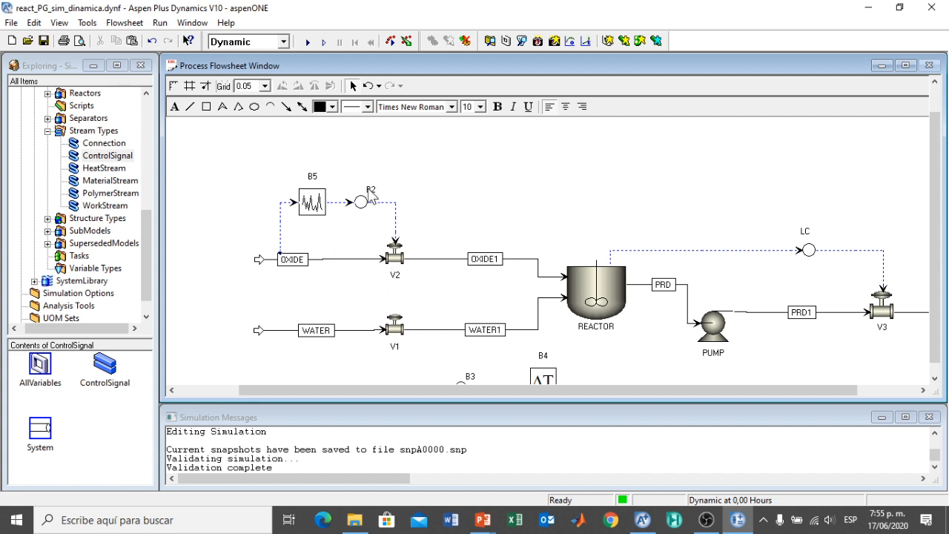
- Center controller B2's label above its symbol and rename the block FC
drag(370, 190, 362, 187)
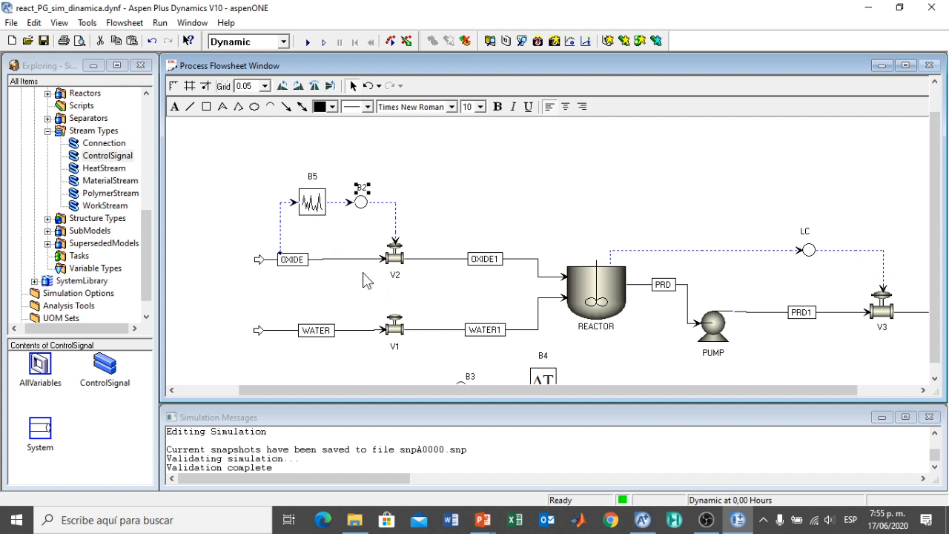
key(ctrl+m)
text(FC)
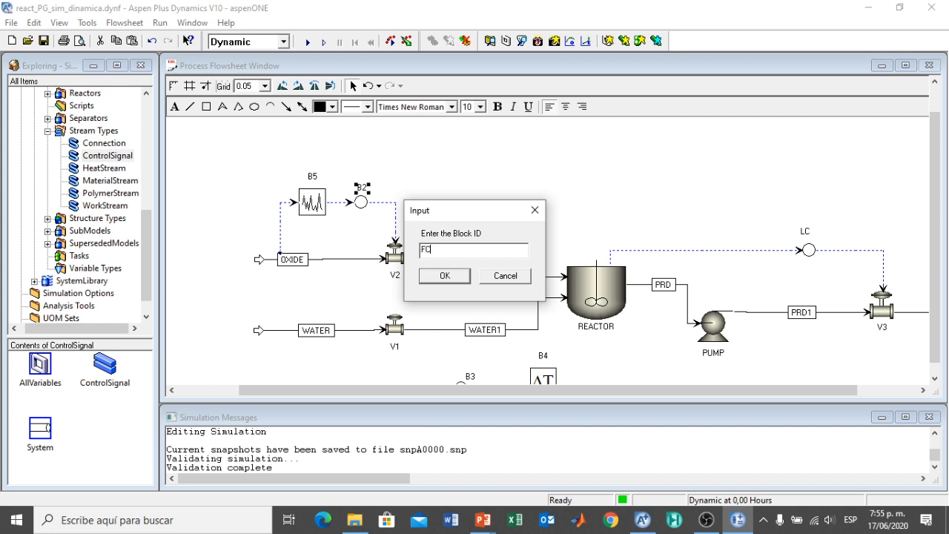
key(Return)
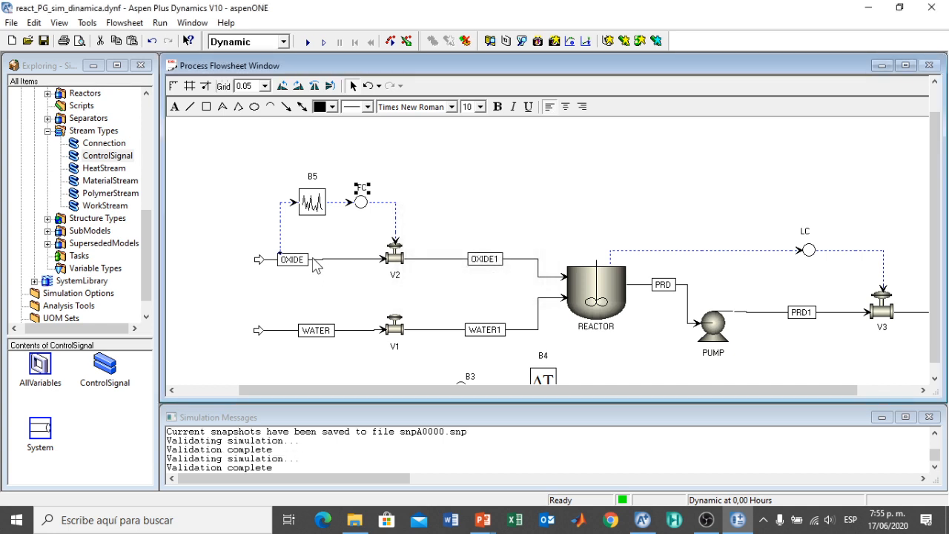
- Rename Noise block B5 as RUIDO
click(311, 178)
key(ctrl+m)
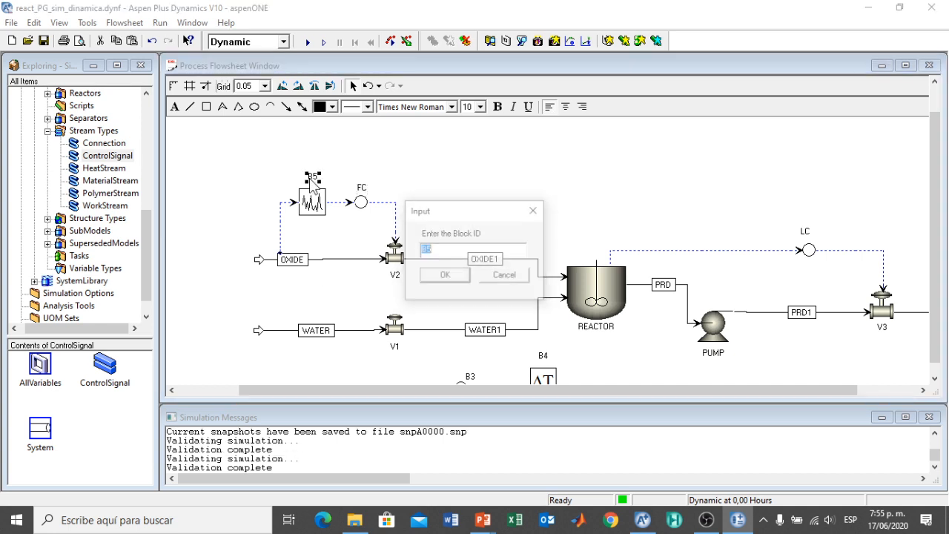
text(RUIDO)
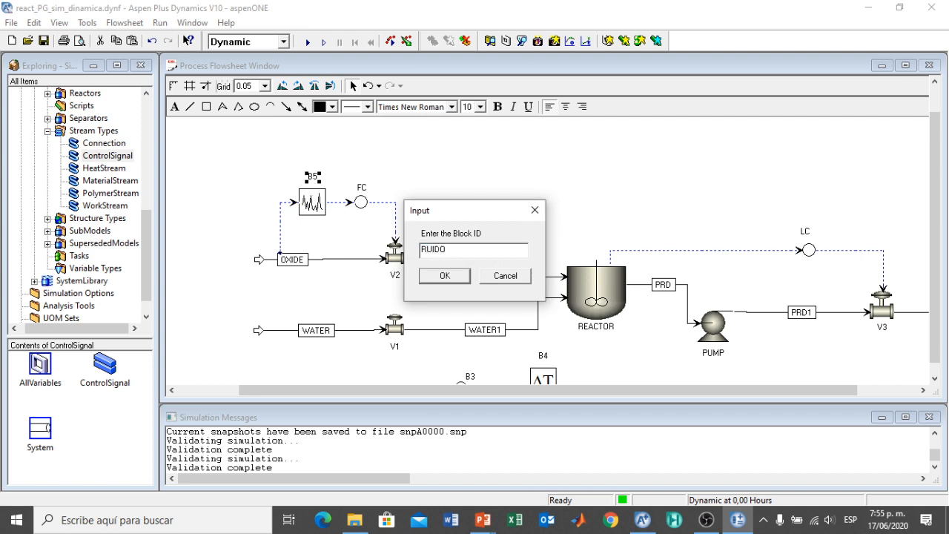
key(Return)
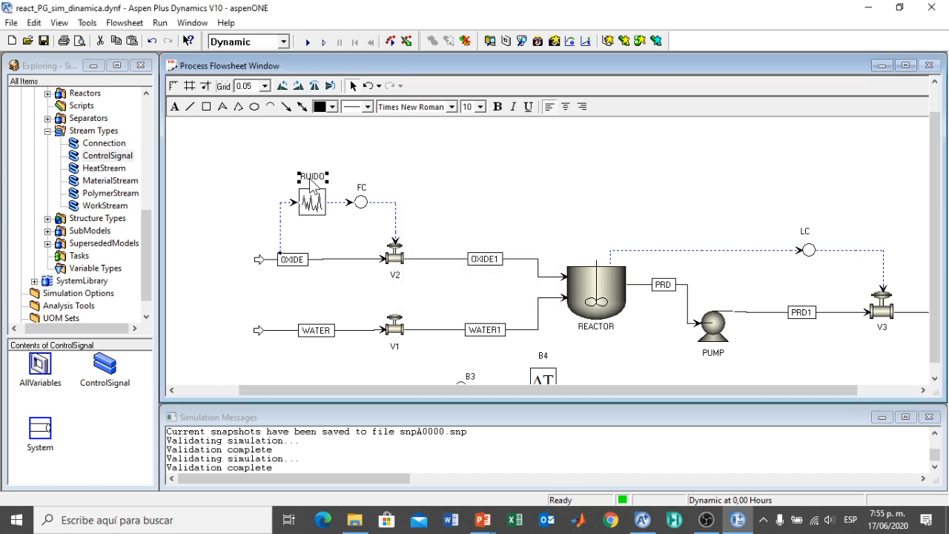
click(346, 304)
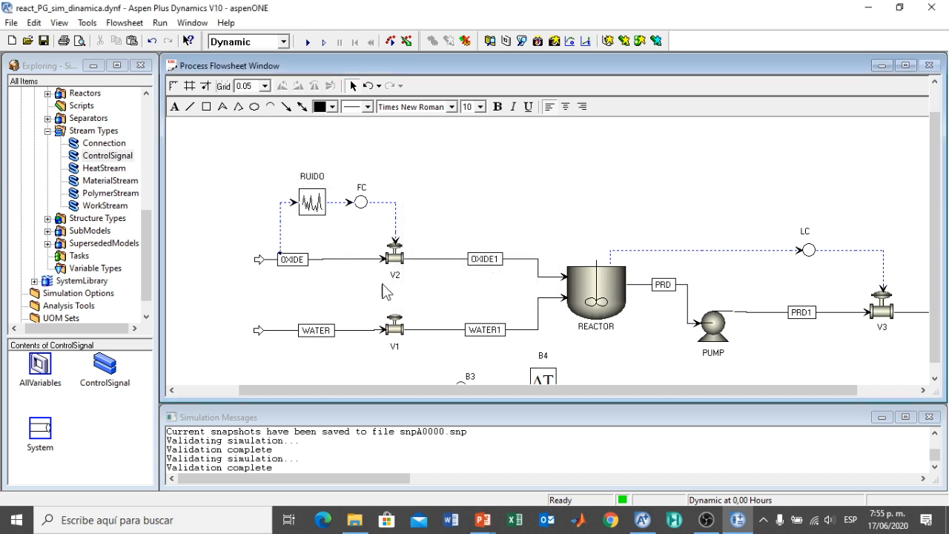
- Place controller B3's label below its symbol and rename the block TC
click(936, 379)
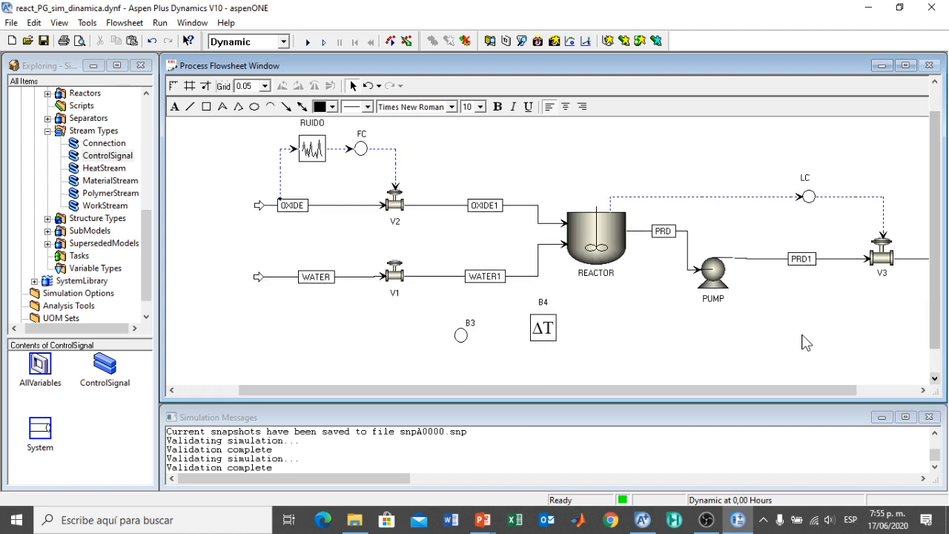
drag(472, 330, 463, 352)
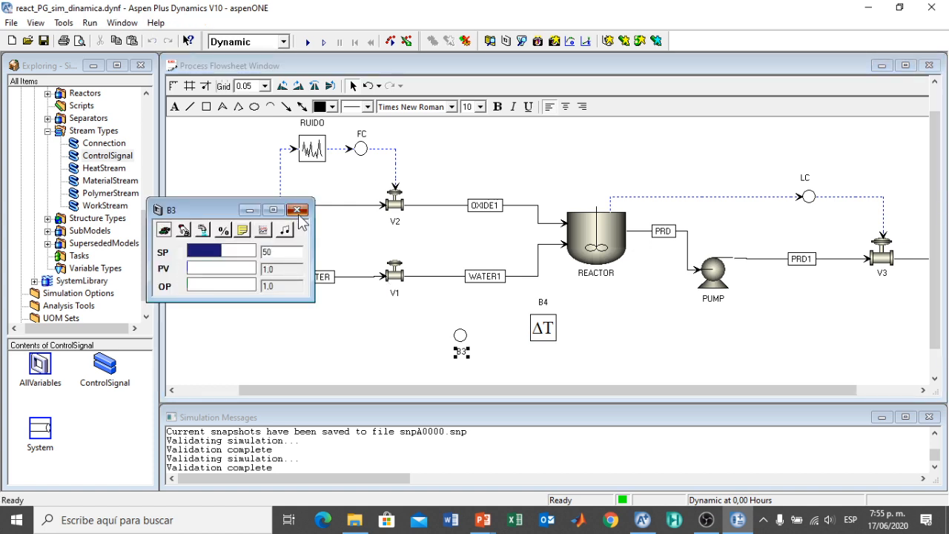
click(298, 214)
key(ctrl+m)
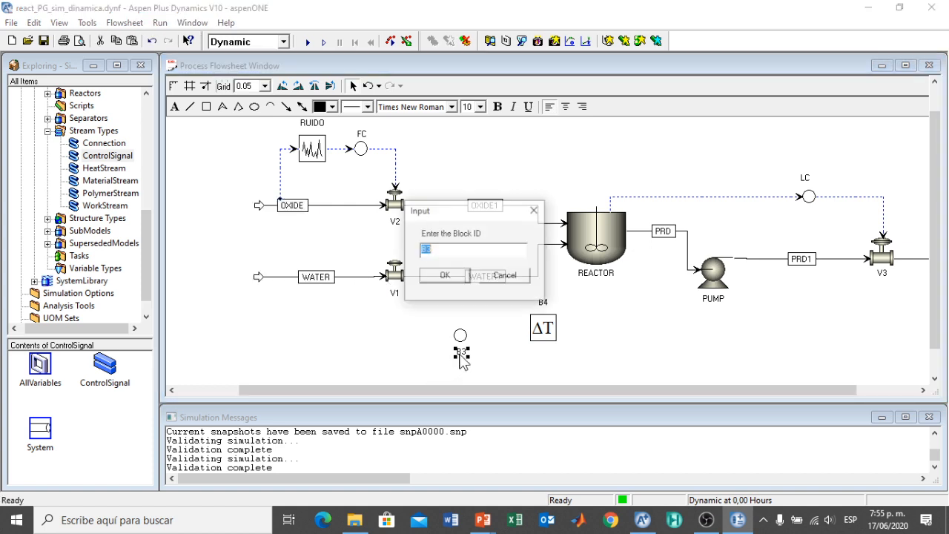
text(TC)
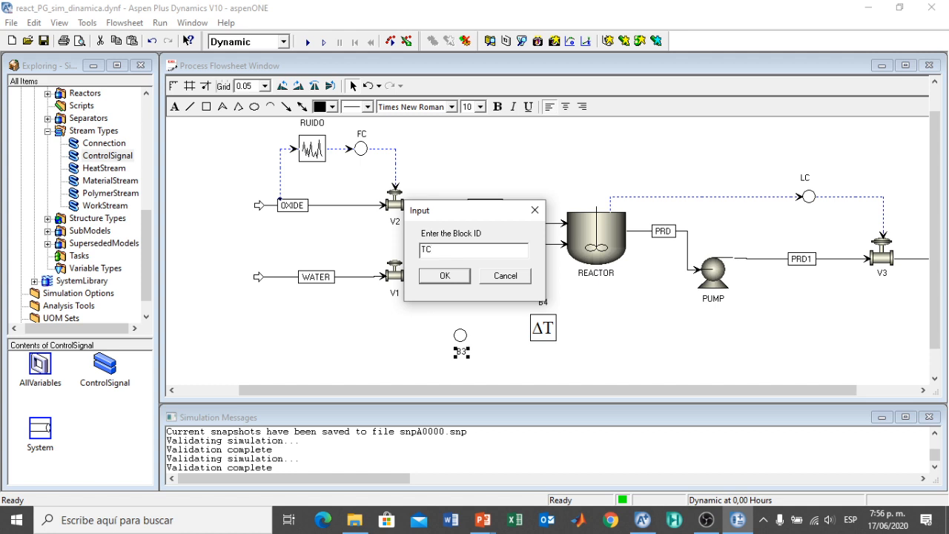
key(Return)
- Place dead-time block B4's label below its symbol and rename the block DT-TC
click(541, 304)
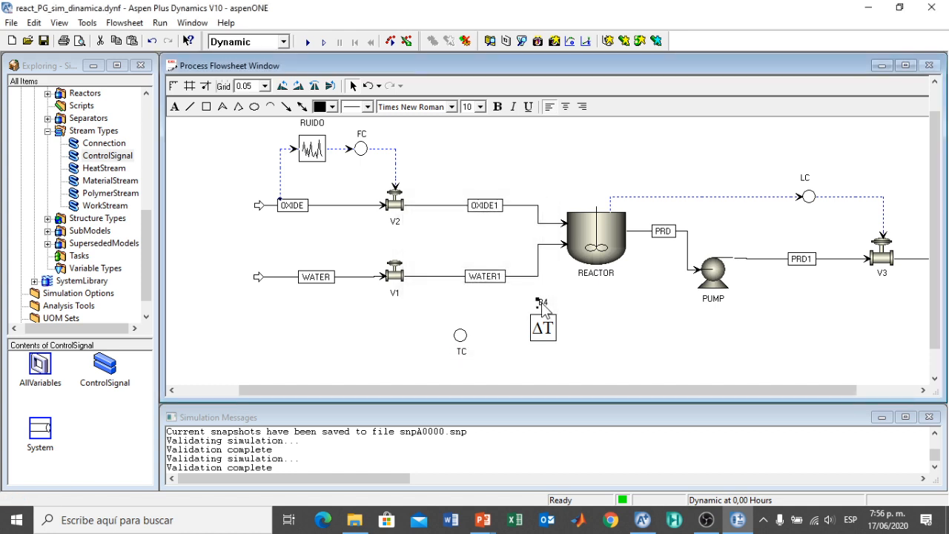
drag(544, 310, 545, 358)
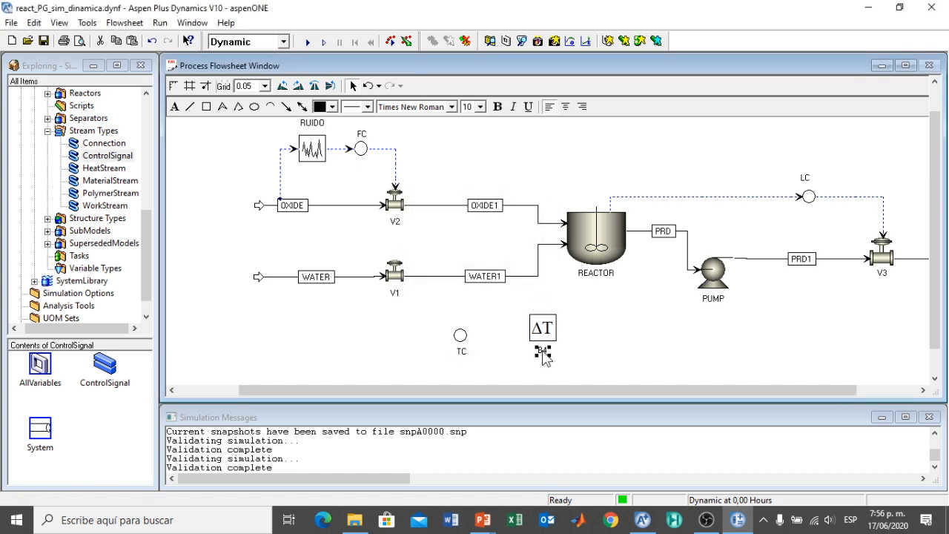
double_click(542, 353)
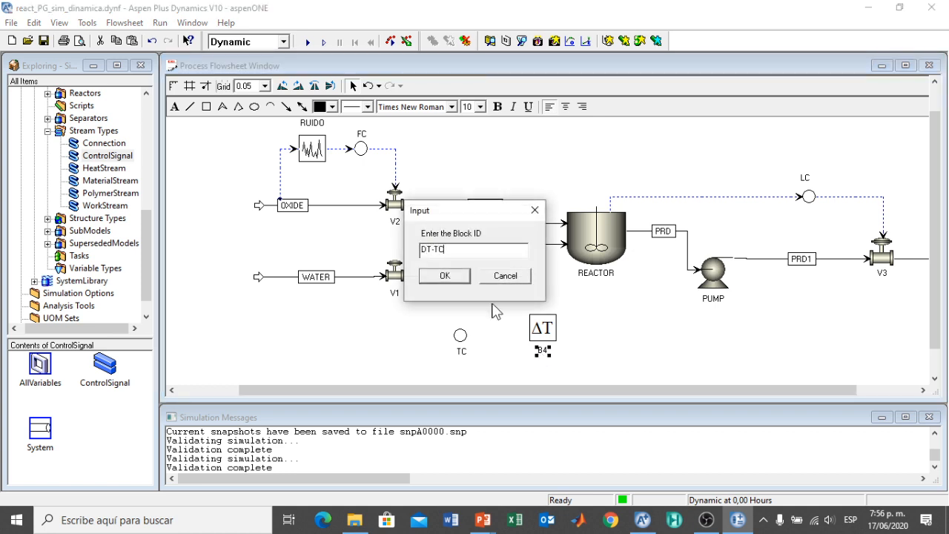
click(451, 275)
click(614, 359)
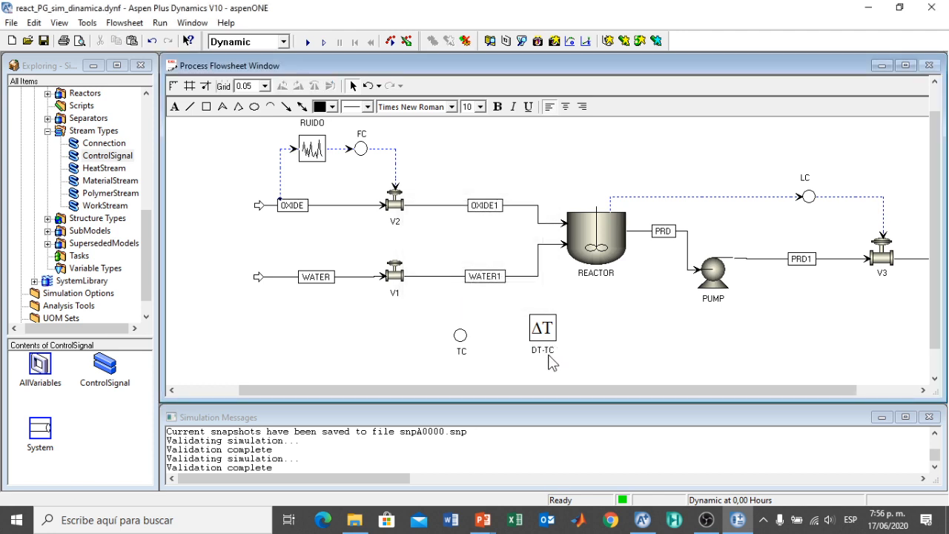
- Connect a ControlSignal from the reactor temperature, BLOCKS("REACTOR").T, to DT-TC's input, entering on the block's reactor-facing side
click(110, 156)
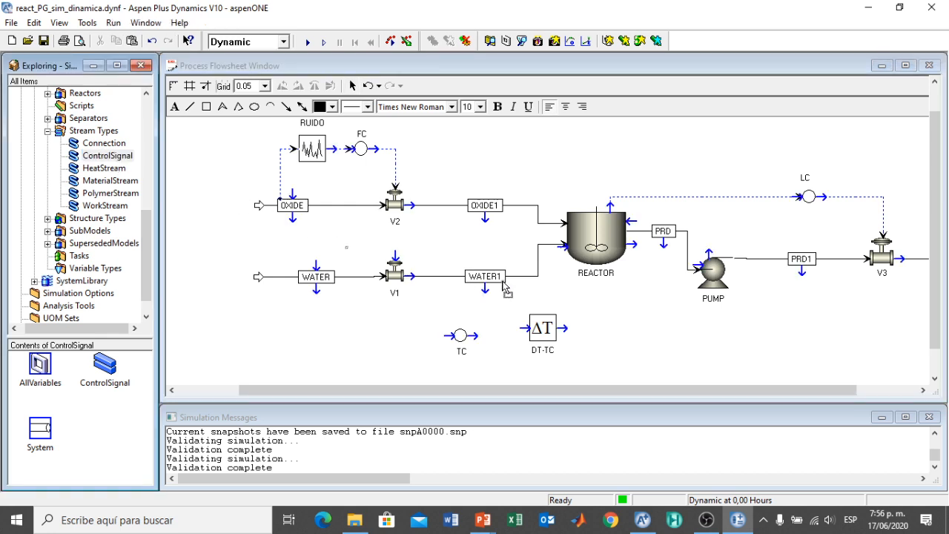
click(635, 245)
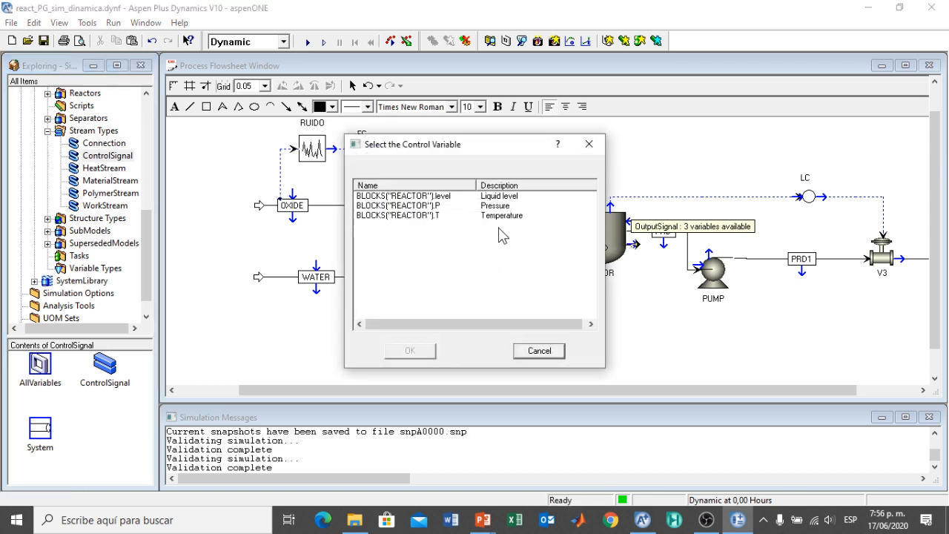
click(361, 216)
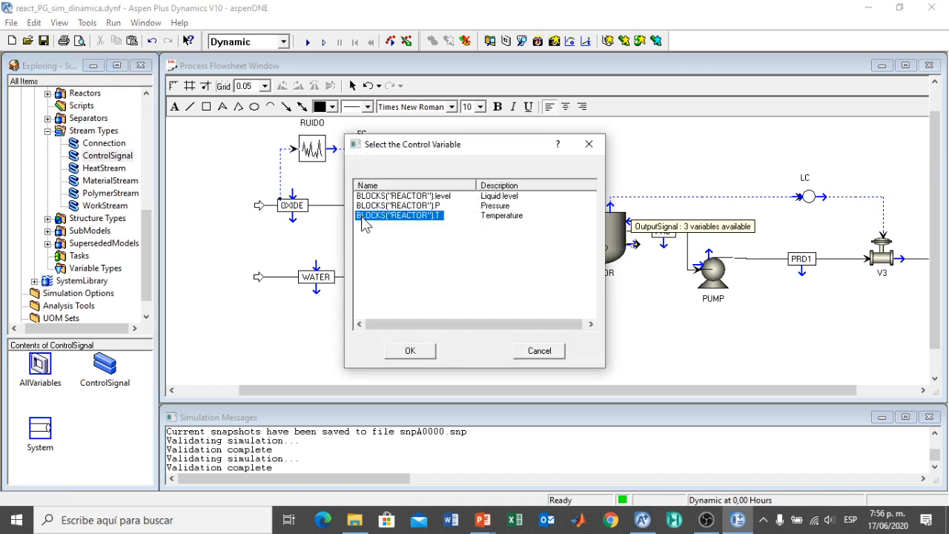
click(398, 354)
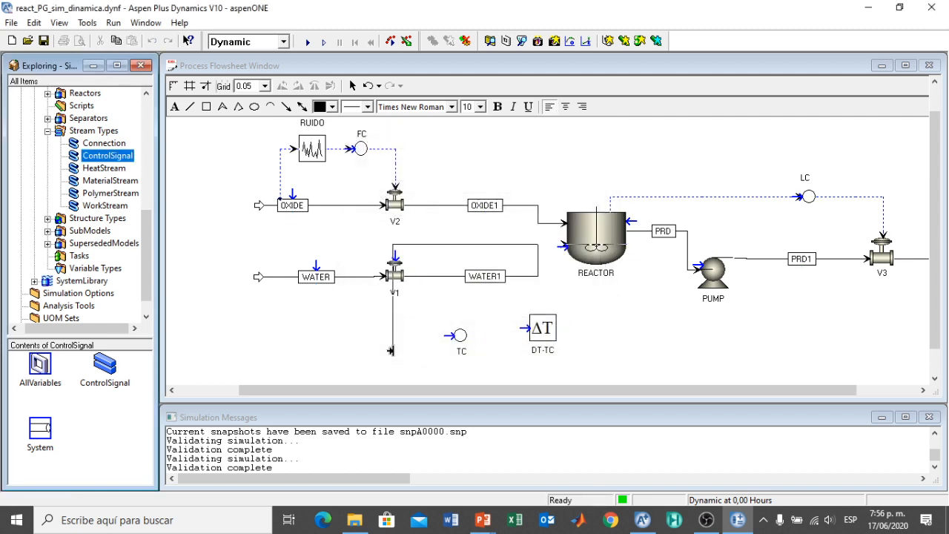
click(519, 325)
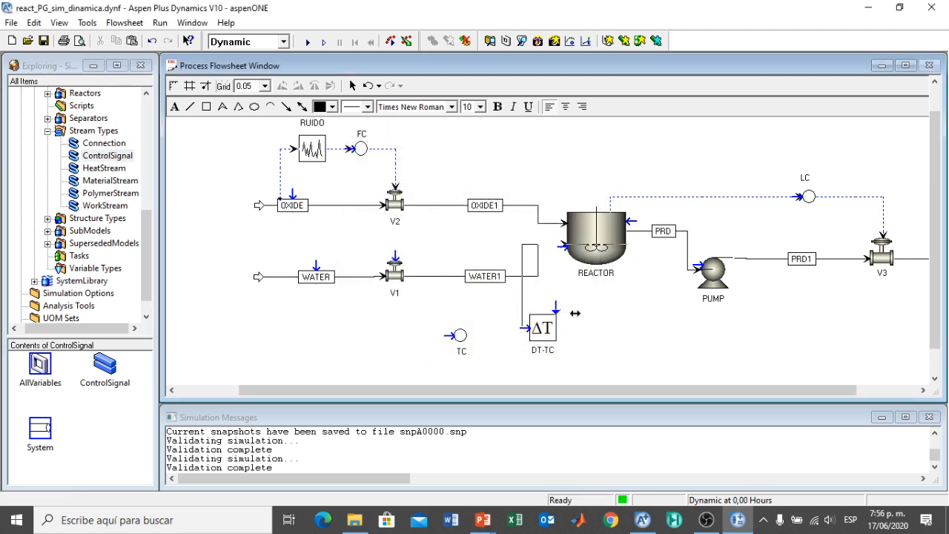
mouse_move(574, 313)
mouse_down()
mouse_move(583, 332)
mouse_move(583, 321)
mouse_up()
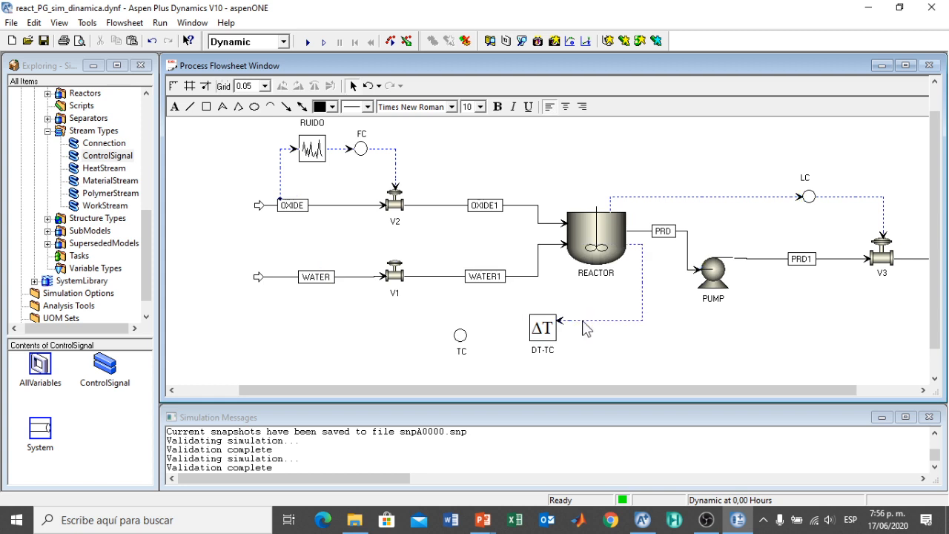
- Connect a ControlSignal from DT-TC's output to the process variable TC.PV, entering controller TC from below
click(95, 155)
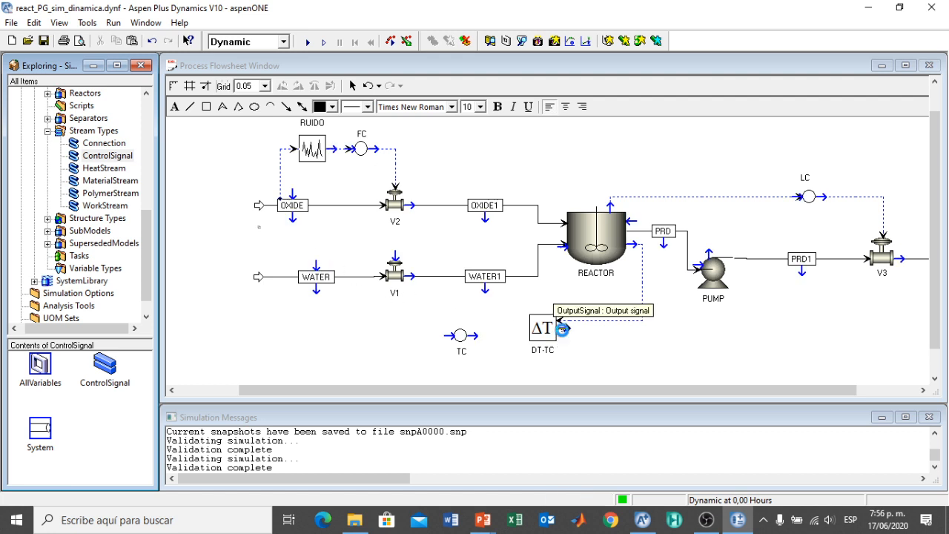
click(563, 330)
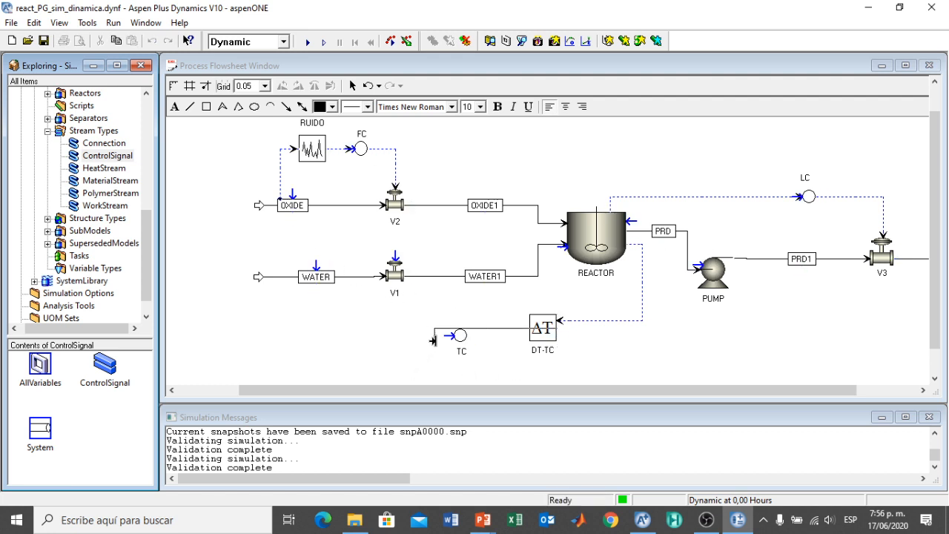
click(445, 341)
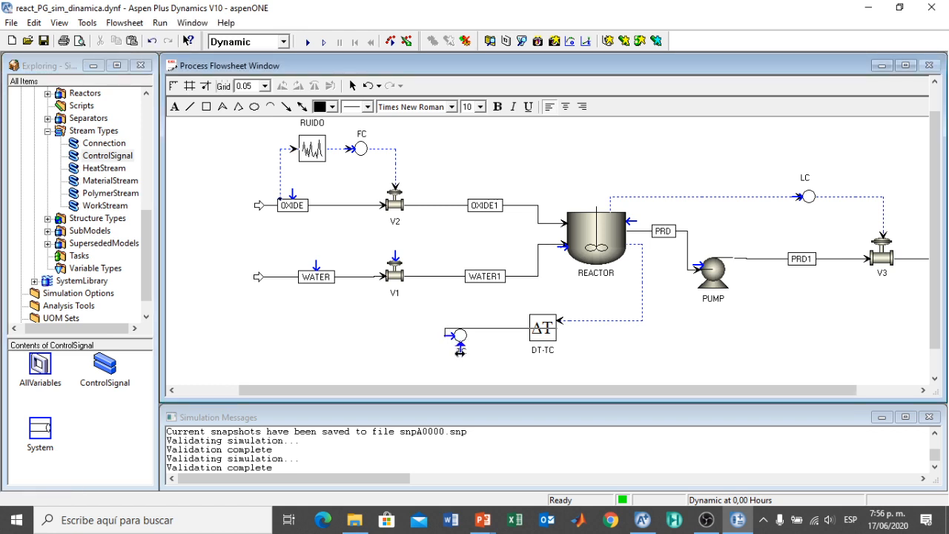
click(462, 360)
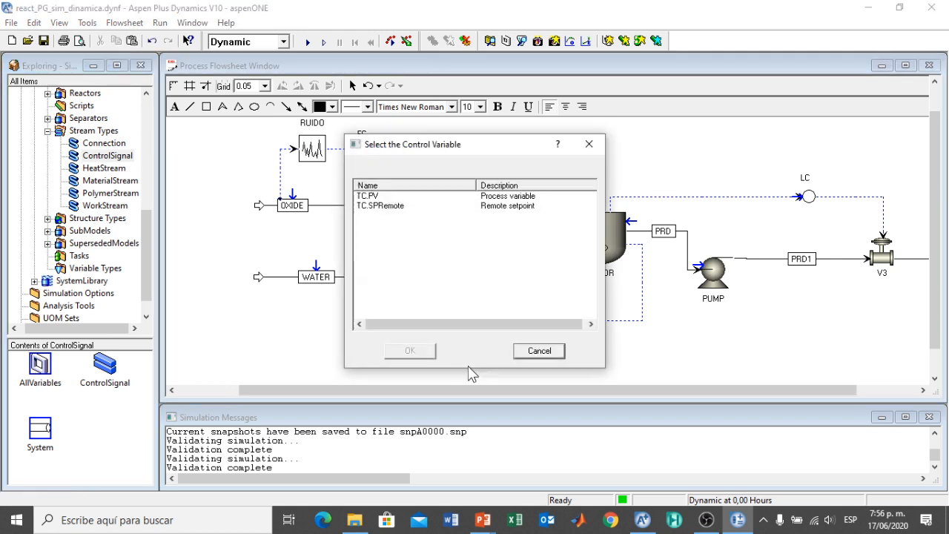
click(372, 199)
click(415, 353)
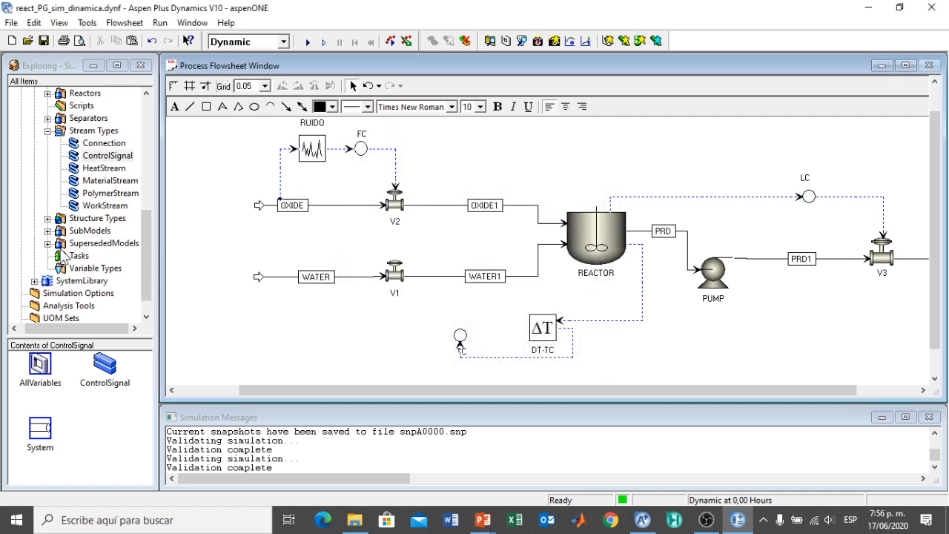
- Connect a ControlSignal from controller output TC.OP to valve V1's input
click(111, 156)
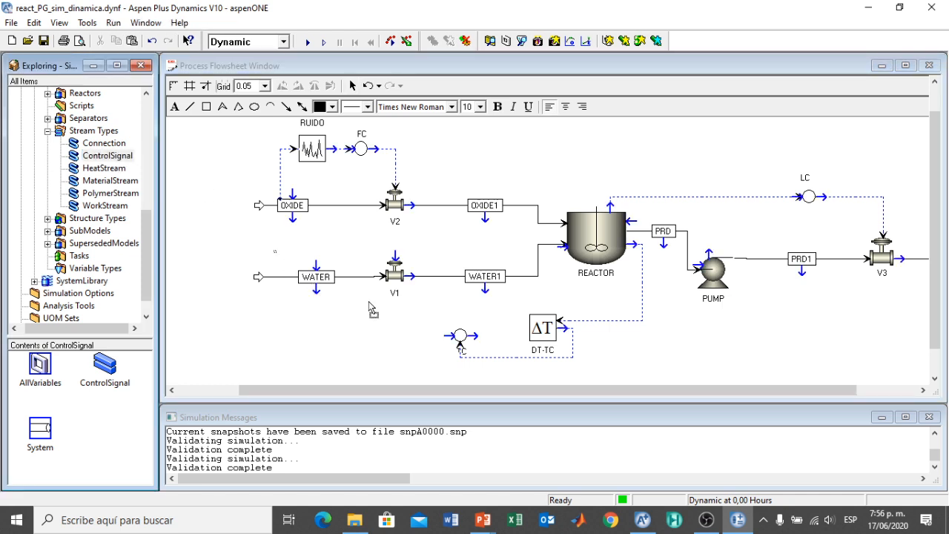
click(476, 338)
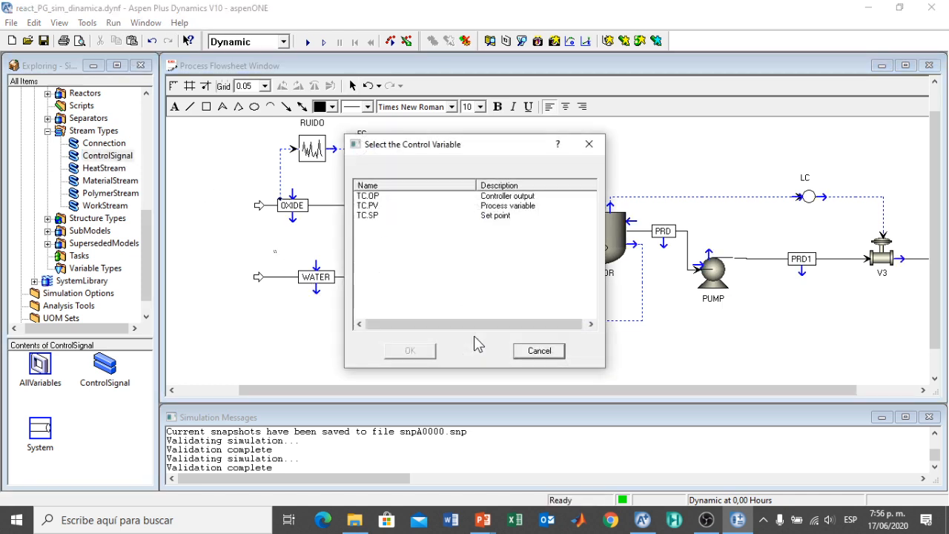
click(368, 196)
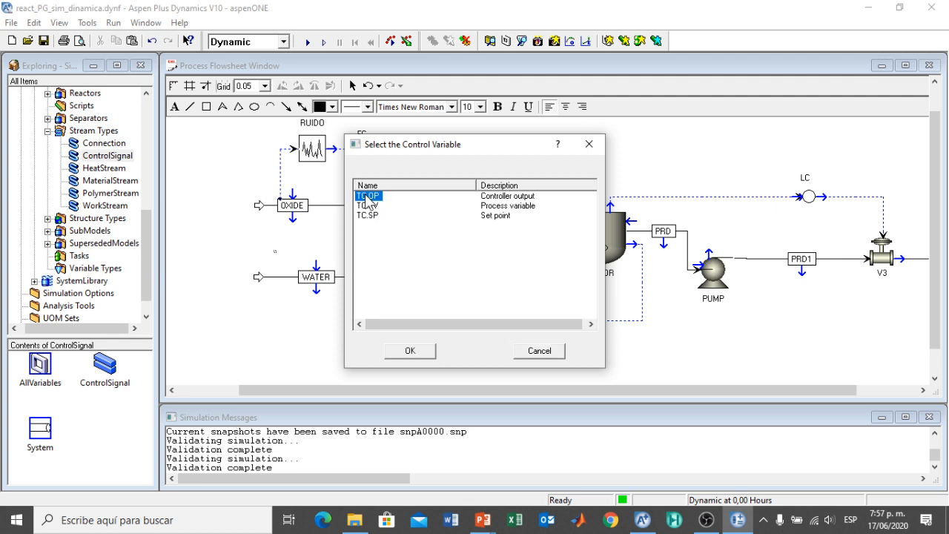
click(417, 350)
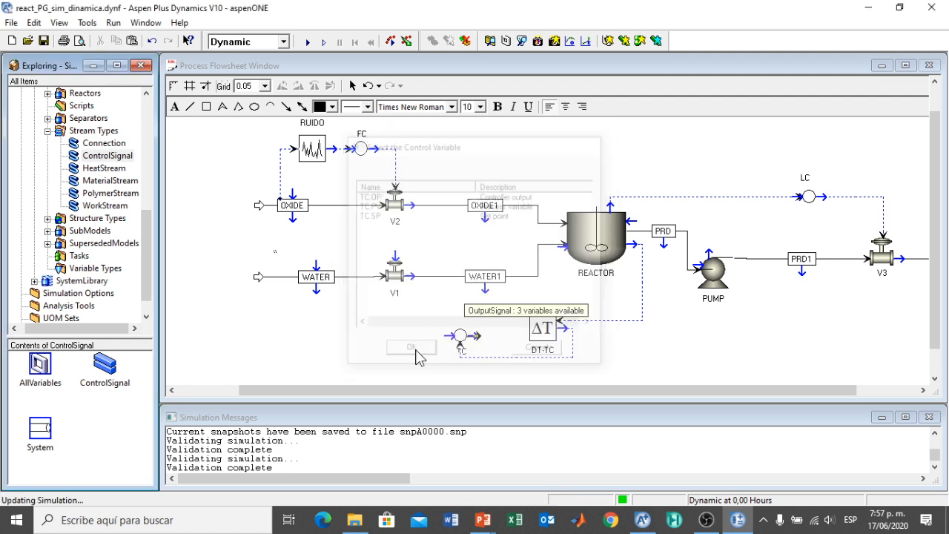
click(394, 252)
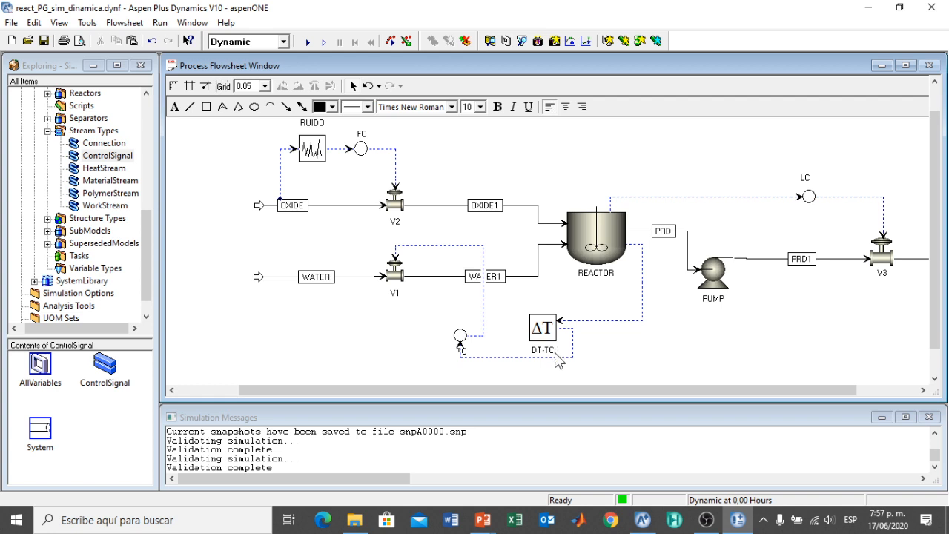
- Move the TC label beside its symbol and reroute the signal to V1 so it leaves from the controller's top
click(463, 352)
drag(436, 346, 460, 326)
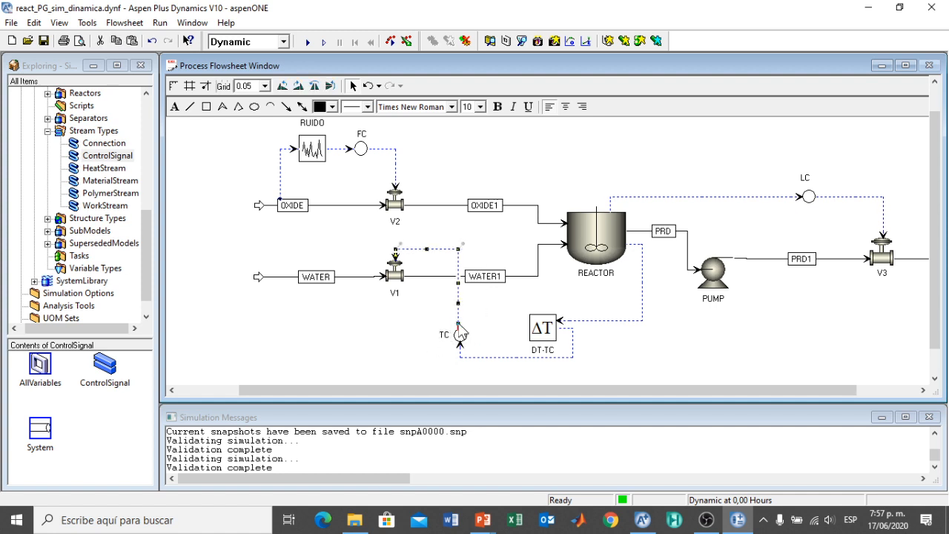
- Reroute the ControlSignal between DT-TC and TC so it leaves DT-TC from the side facing the controller
click(562, 333)
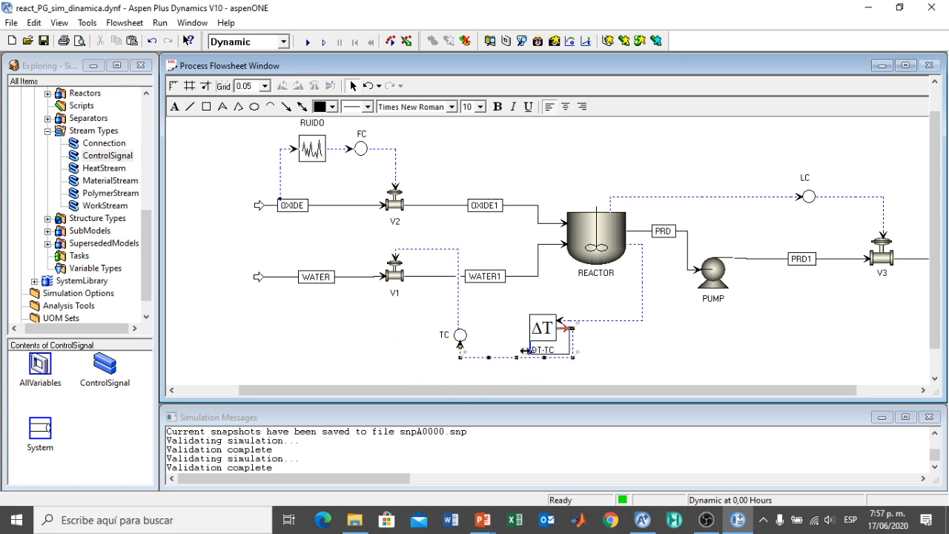
drag(522, 335, 523, 335)
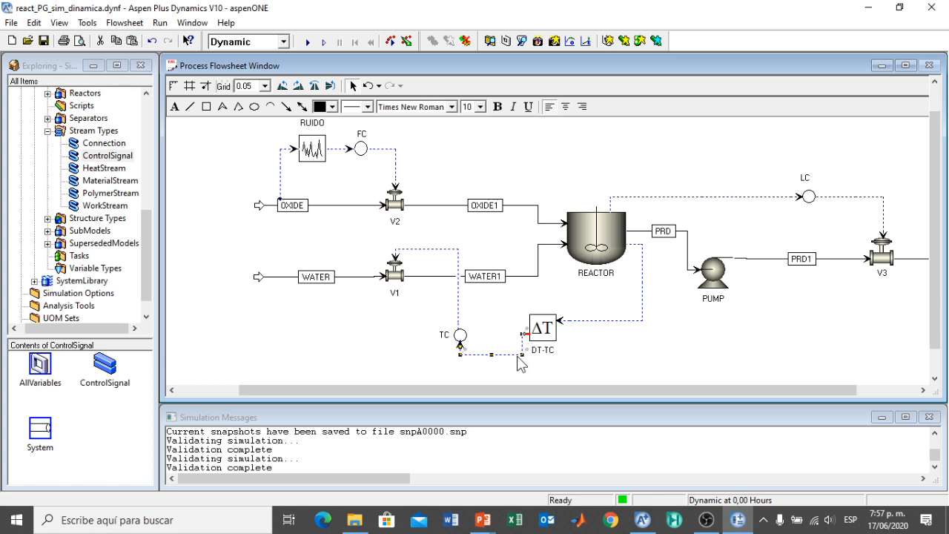
click(500, 337)
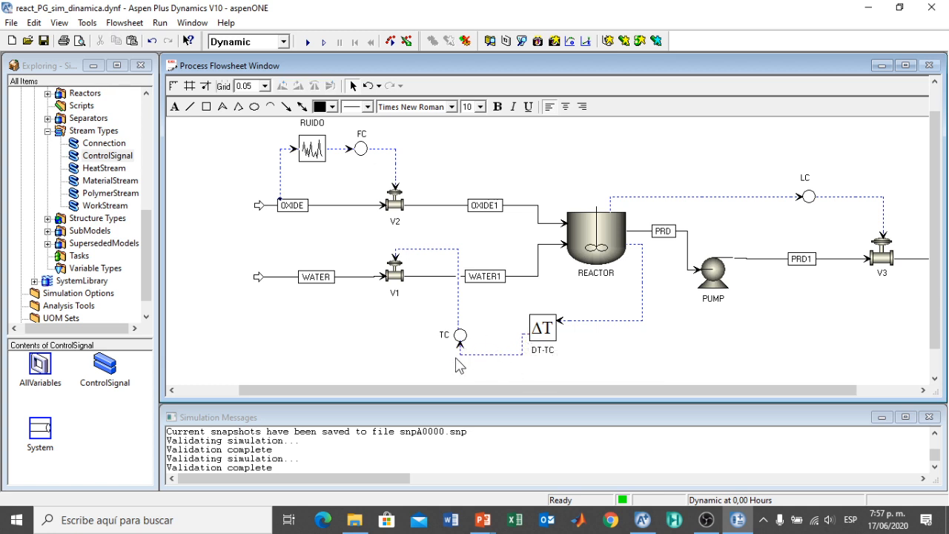
click(461, 352)
click(613, 357)
- Narrow the Process Flowsheet Window to free workspace beside it and zoom out to fit the flowsheet inside
drag(164, 277, 632, 275)
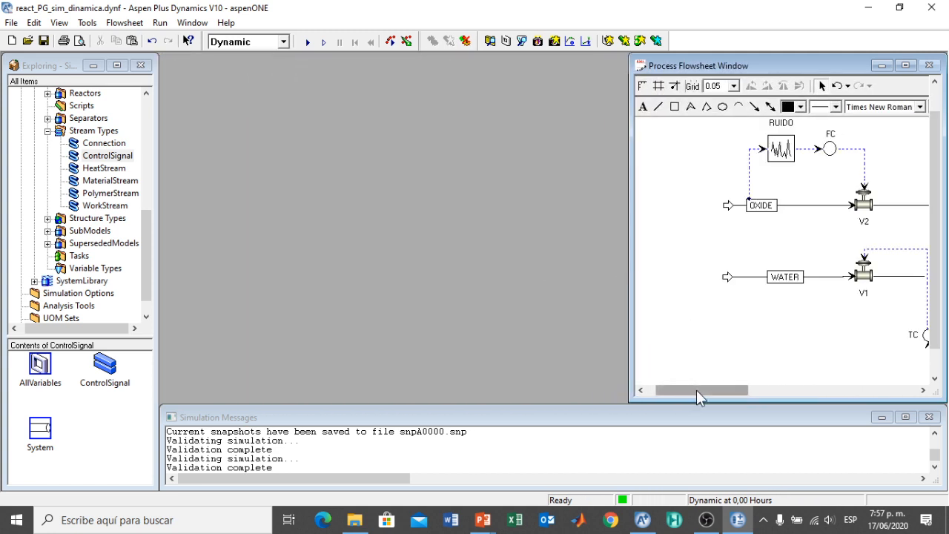
drag(696, 390, 786, 389)
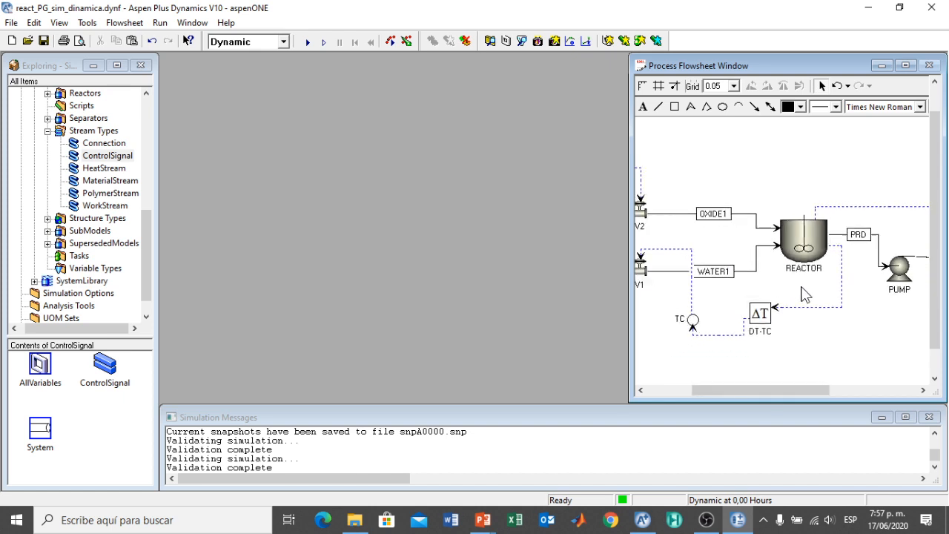
scroll(804, 294, down, 4)
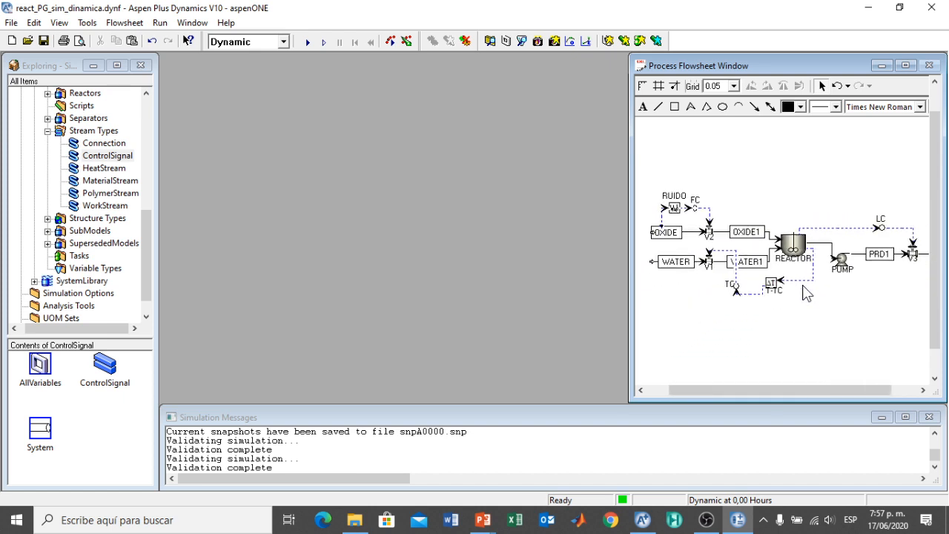
- Open level controller LC's faceplate and place it in the free workspace beside the explorer
mouse_move(766, 393)
mouse_down()
mouse_move(792, 387)
mouse_move(762, 395)
mouse_move(768, 382)
mouse_move(767, 391)
mouse_up()
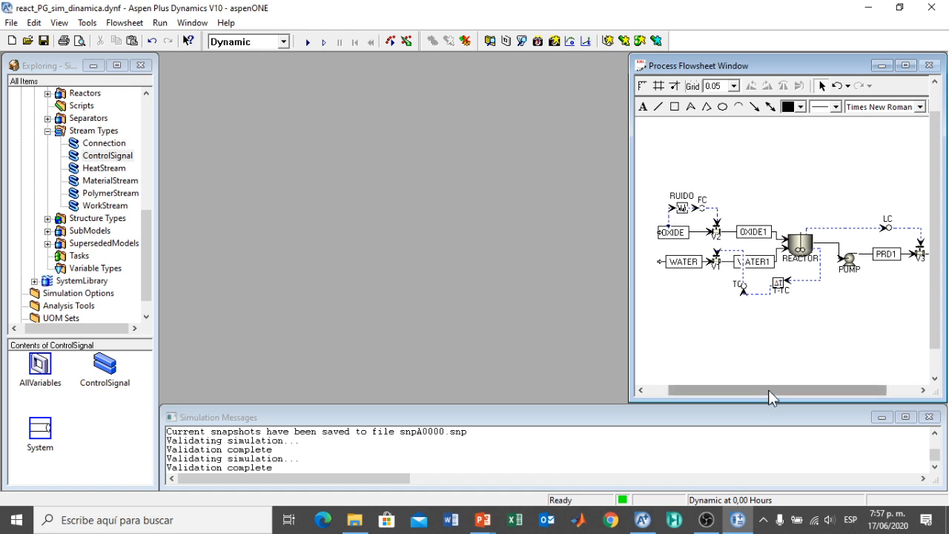
double_click(890, 232)
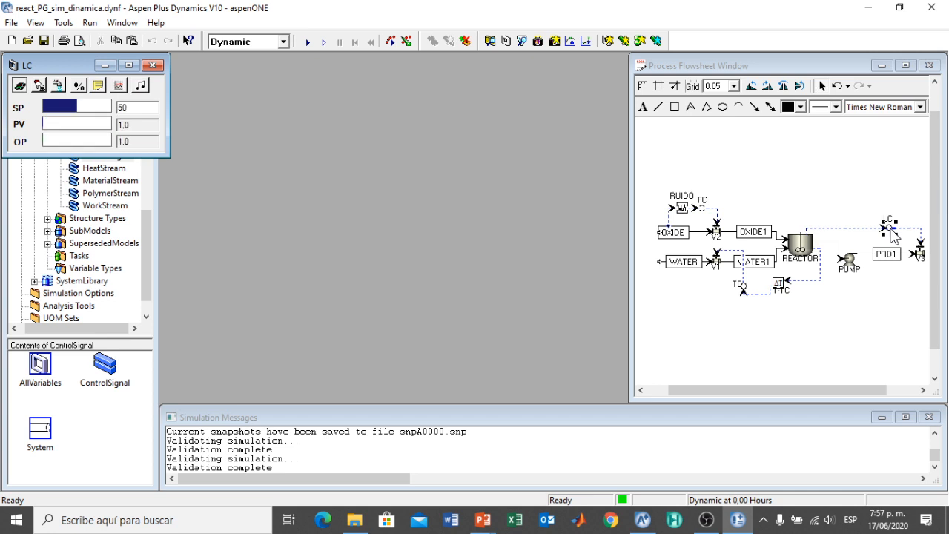
drag(51, 66, 210, 68)
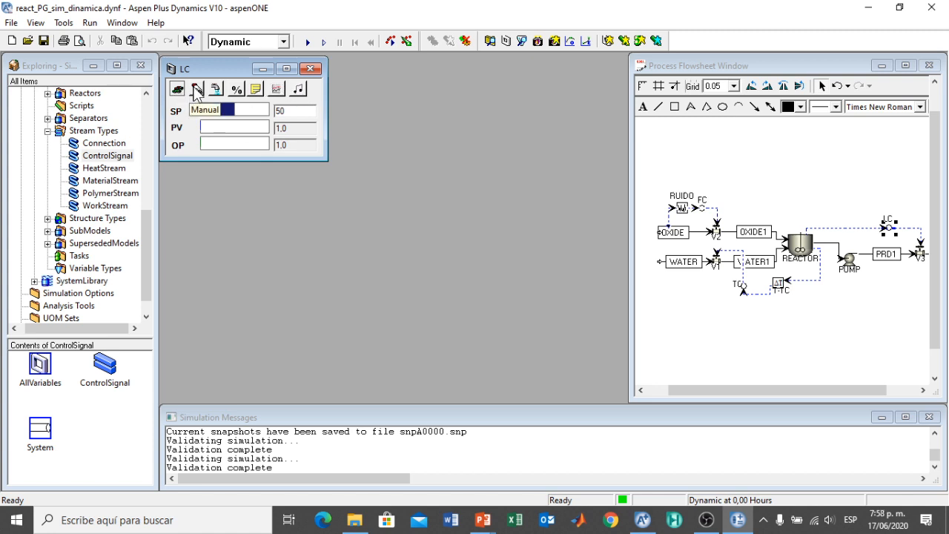
click(216, 90)
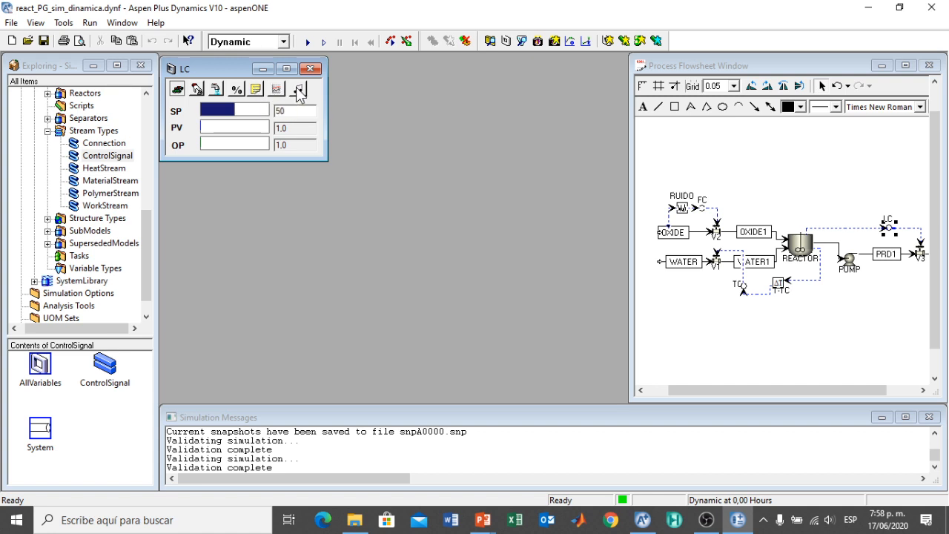
- Initialize the values of controller LC in its configuration form and set its gain to 2
click(257, 91)
drag(142, 79, 405, 71)
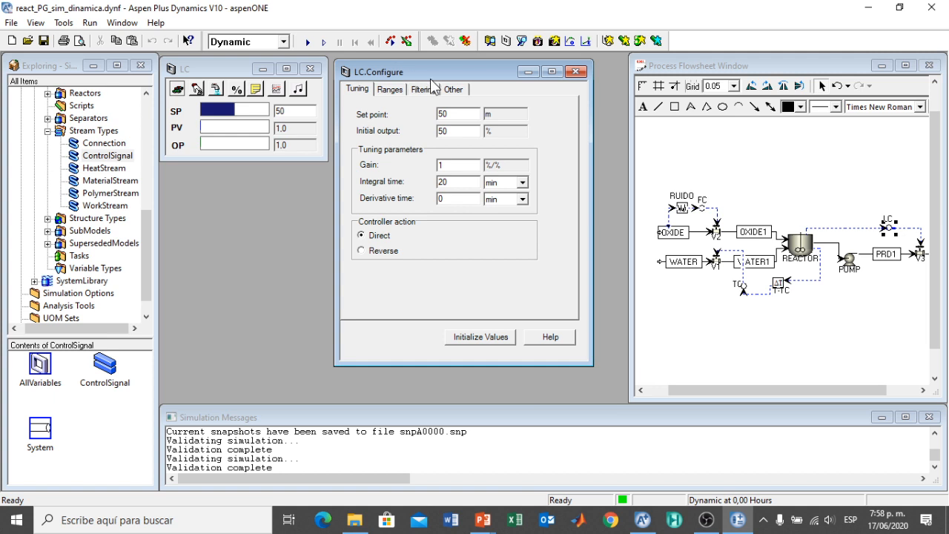
click(482, 345)
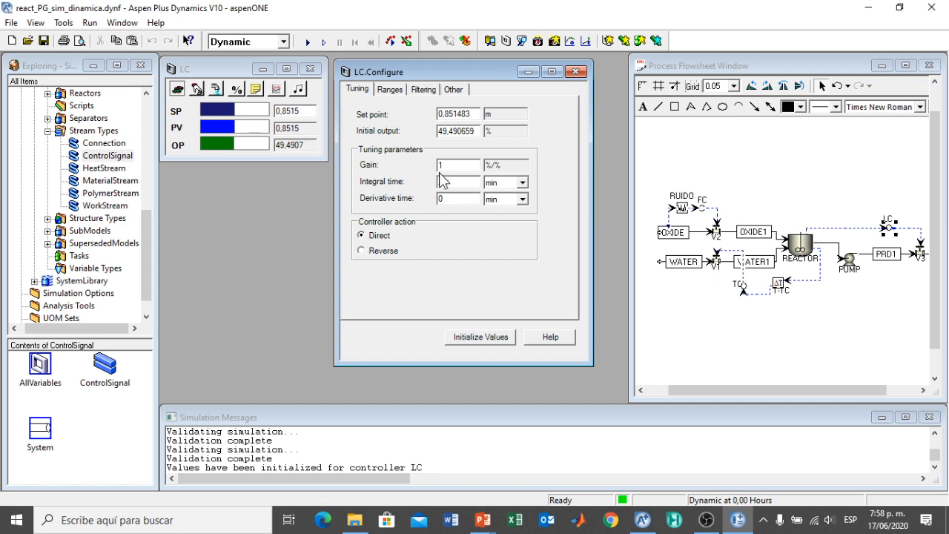
drag(450, 167, 428, 162)
text(2)
click(575, 71)
- Open controller LC's results plot and place it beside the LC faceplate
click(297, 92)
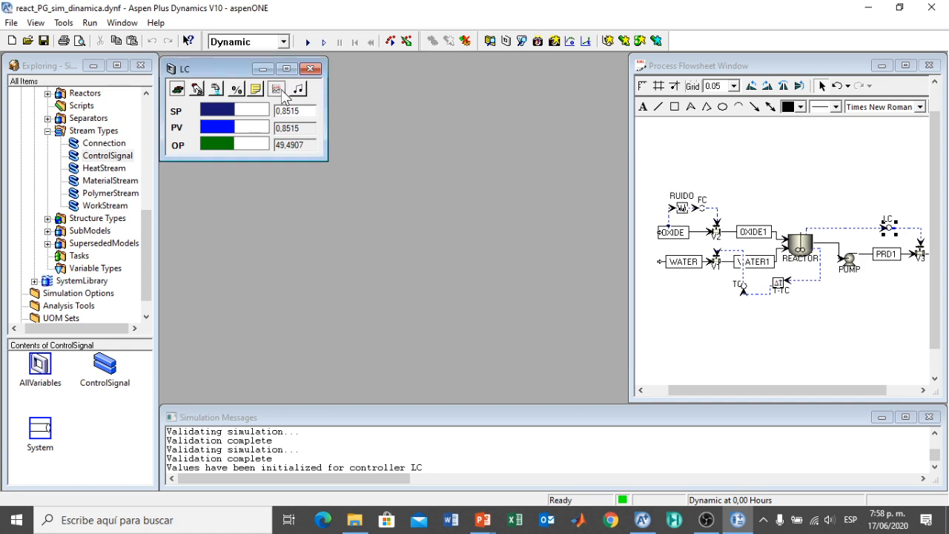
drag(156, 109, 440, 68)
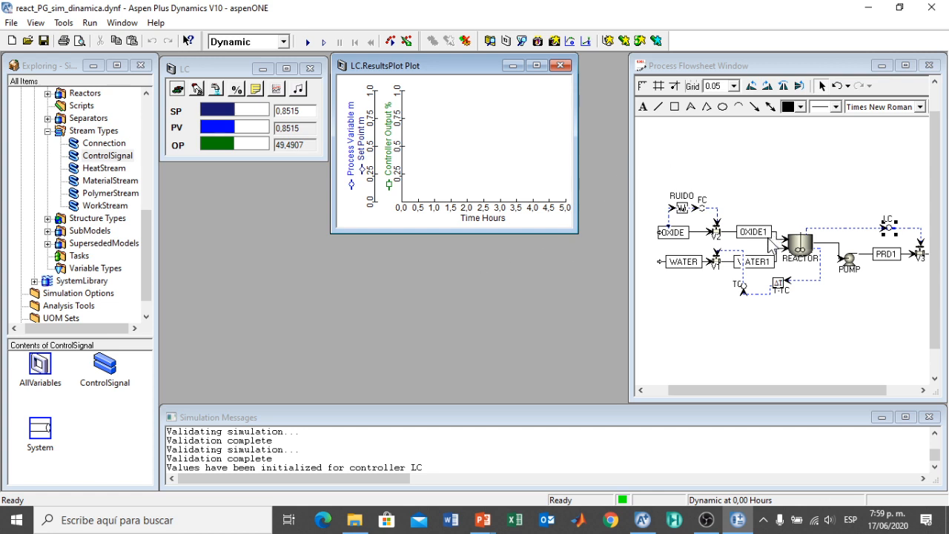
click(683, 209)
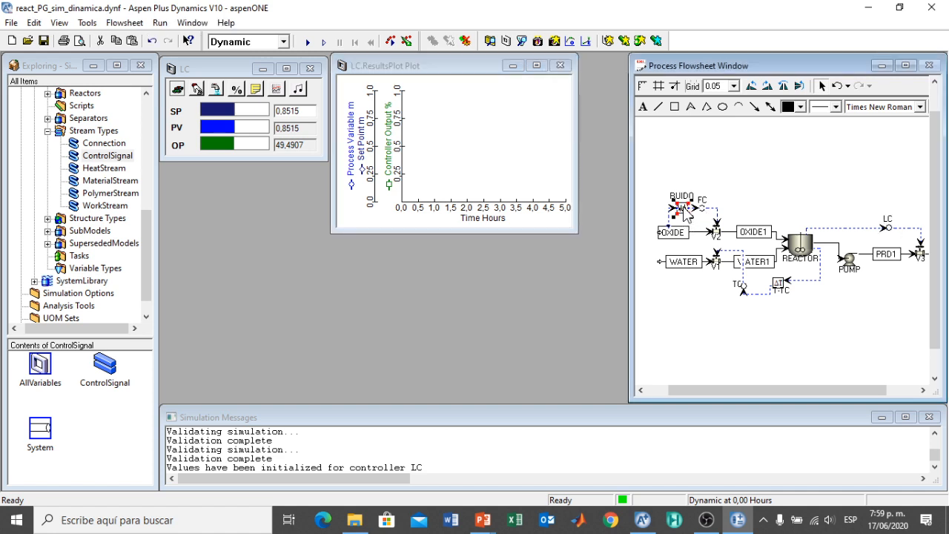
double_click(686, 213)
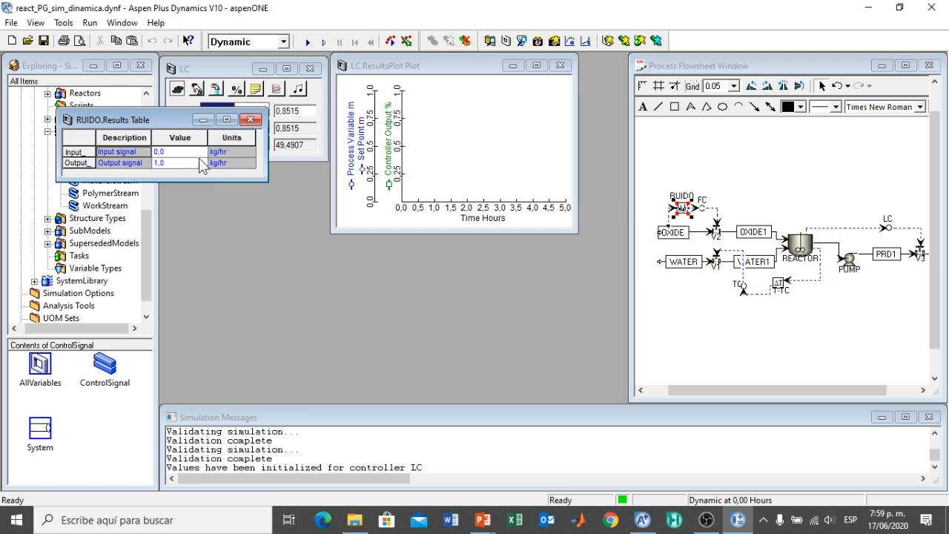
click(250, 119)
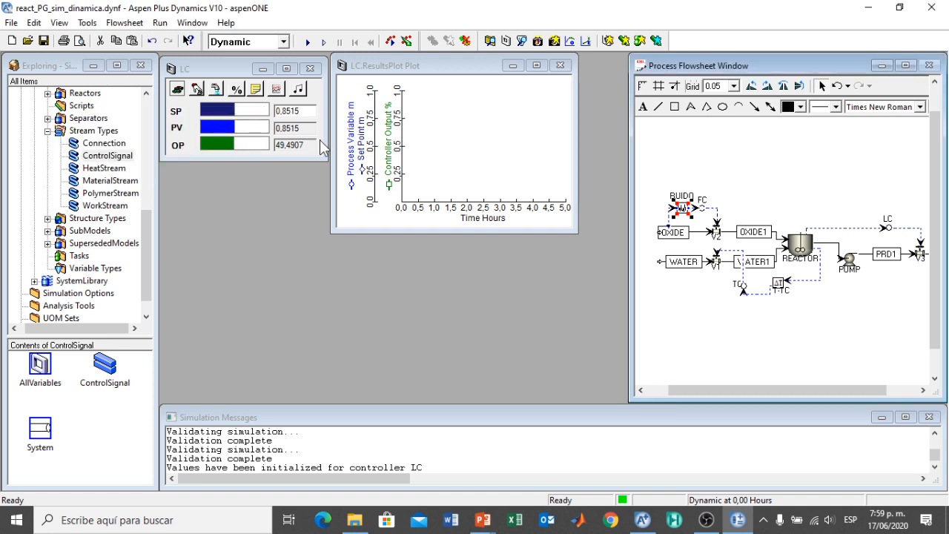
- Set the noise block RUIDO's standard deviation to 0,1 kg/hr in its configuration table and close the table
right_click(686, 216)
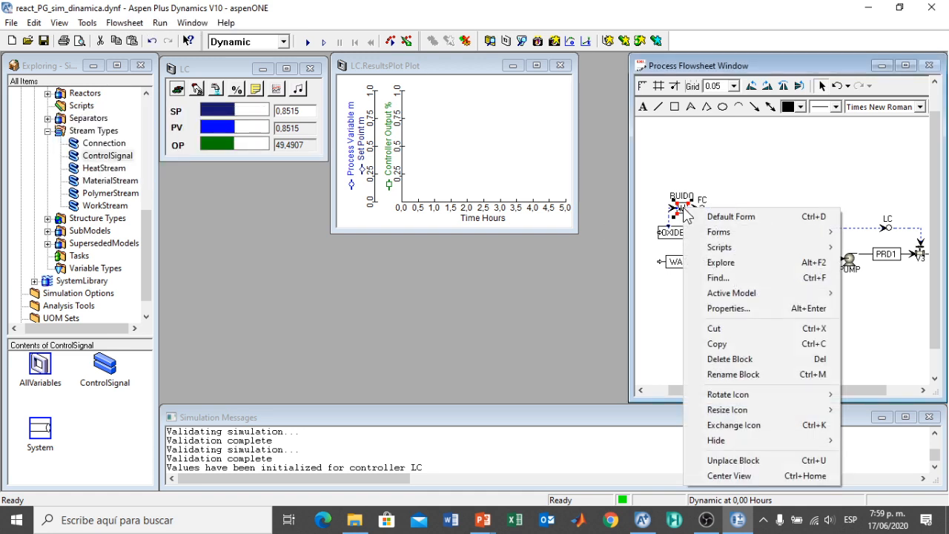
mouse_move(706, 230)
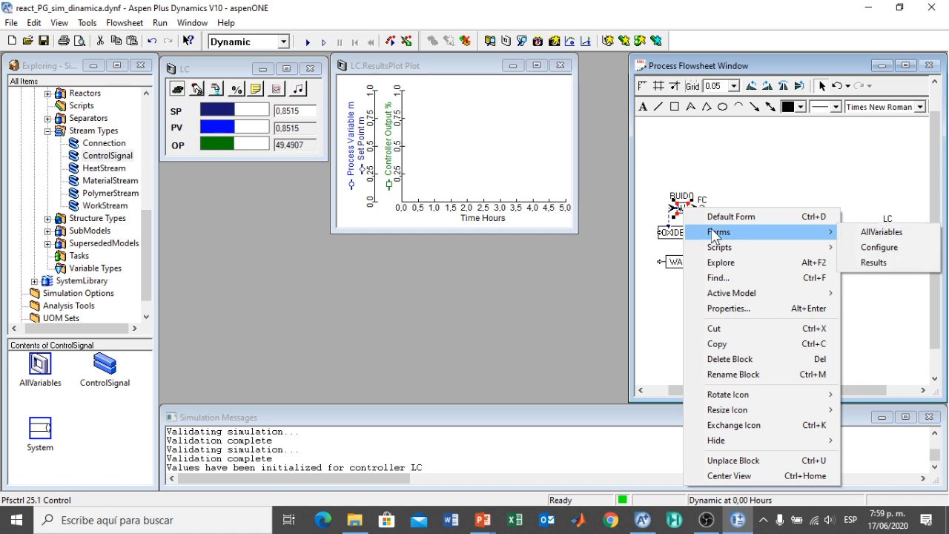
click(881, 247)
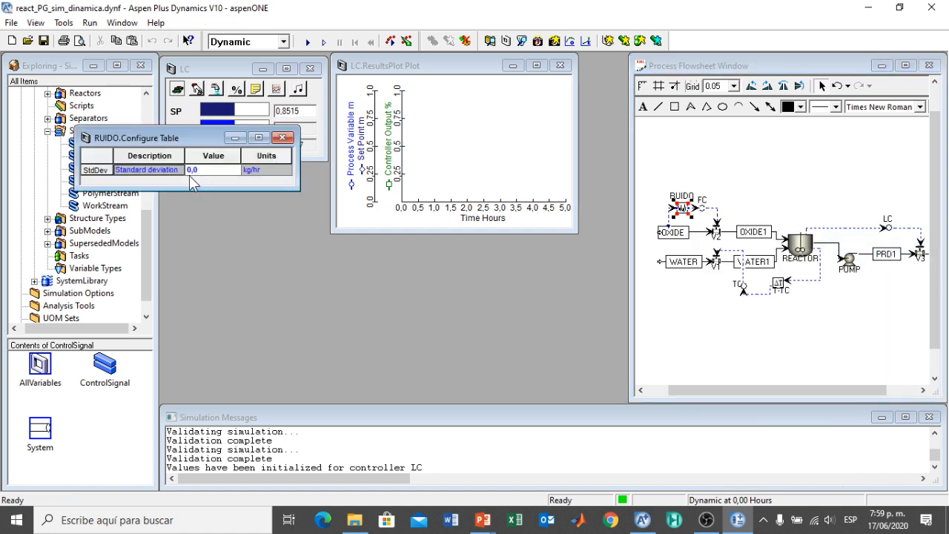
drag(141, 136, 267, 300)
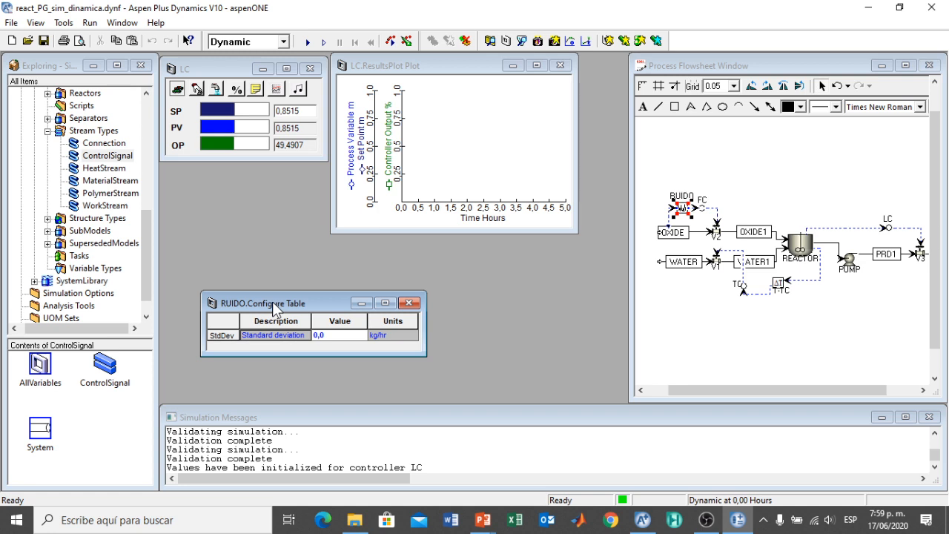
click(343, 335)
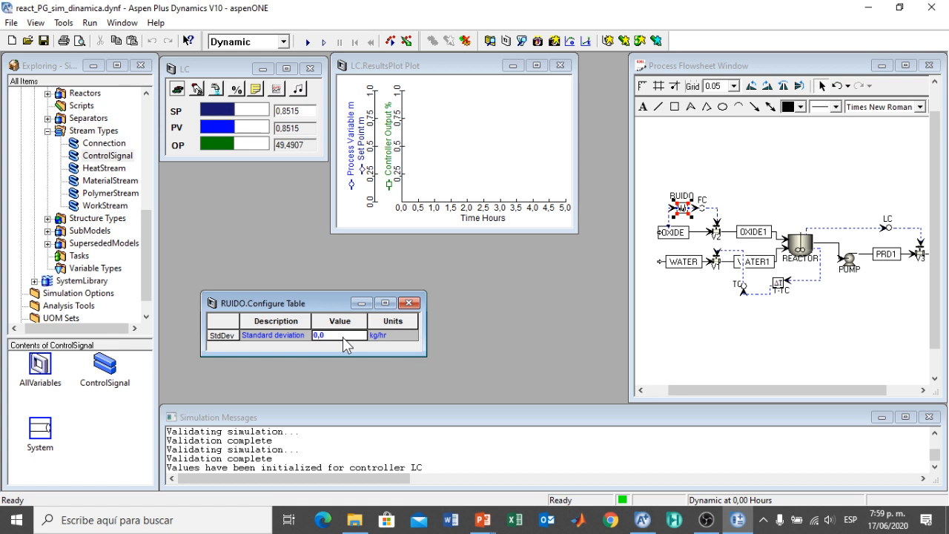
text(0)
key(Return)
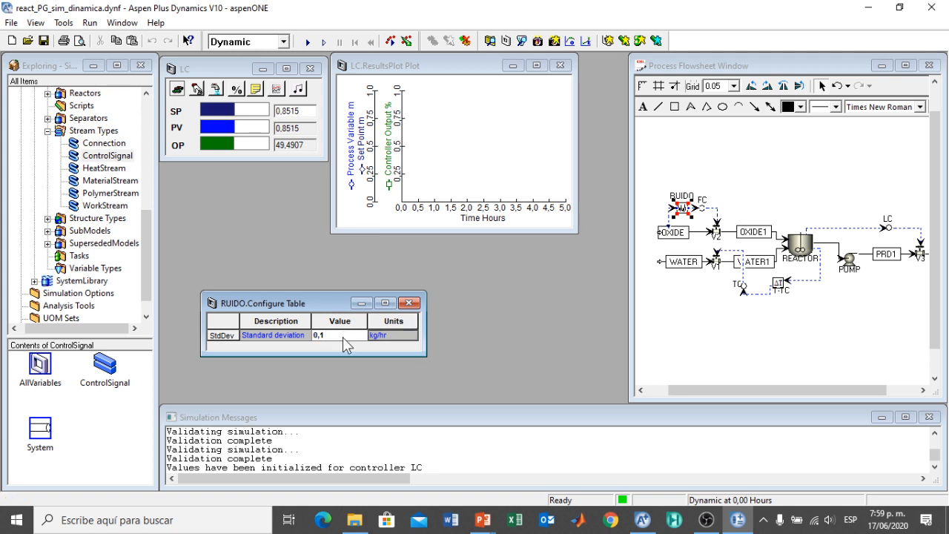
click(409, 304)
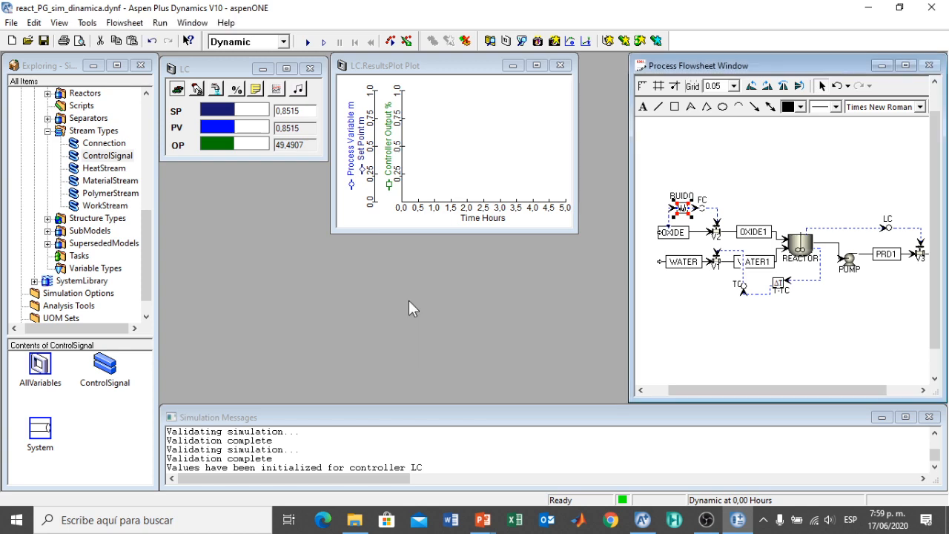
- Run the Initialize script on the RUIDO block and dismiss its completion message
right_click(686, 211)
mouse_move(708, 249)
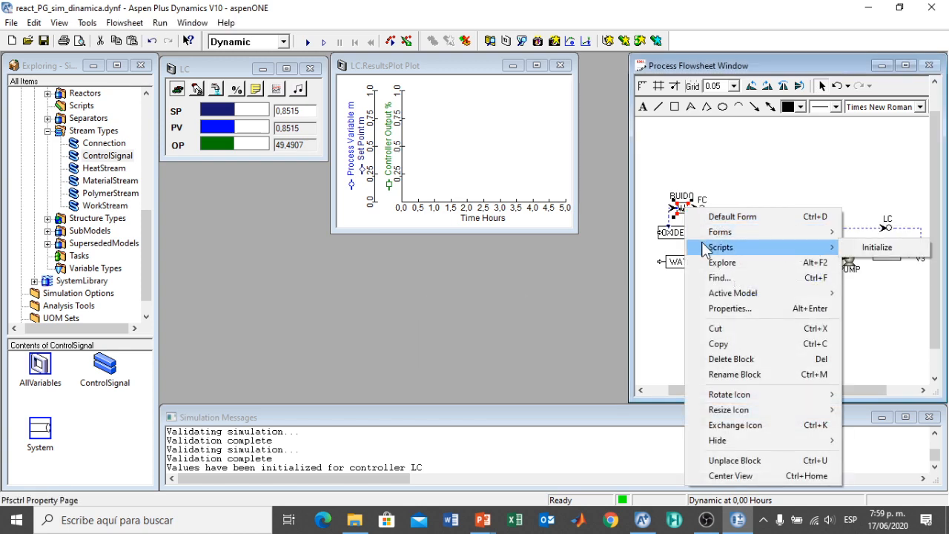
click(875, 248)
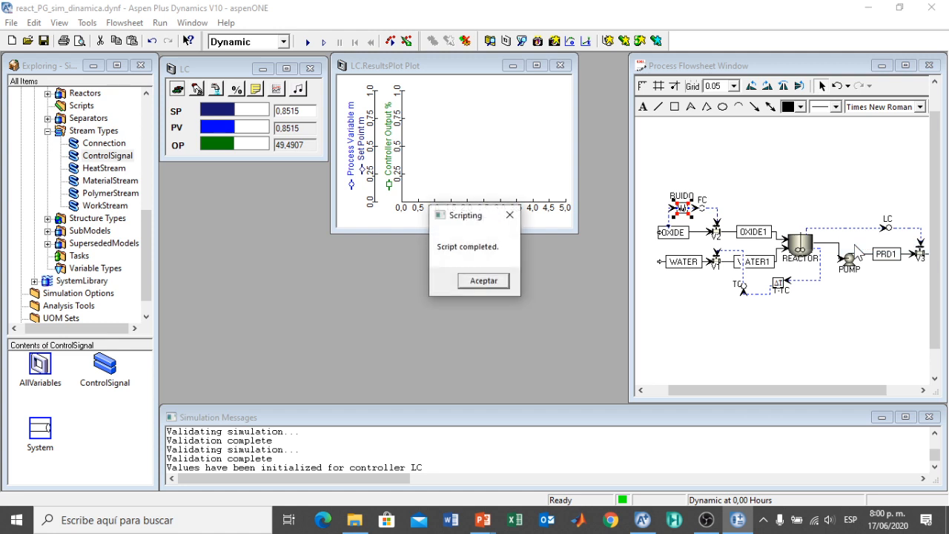
click(486, 283)
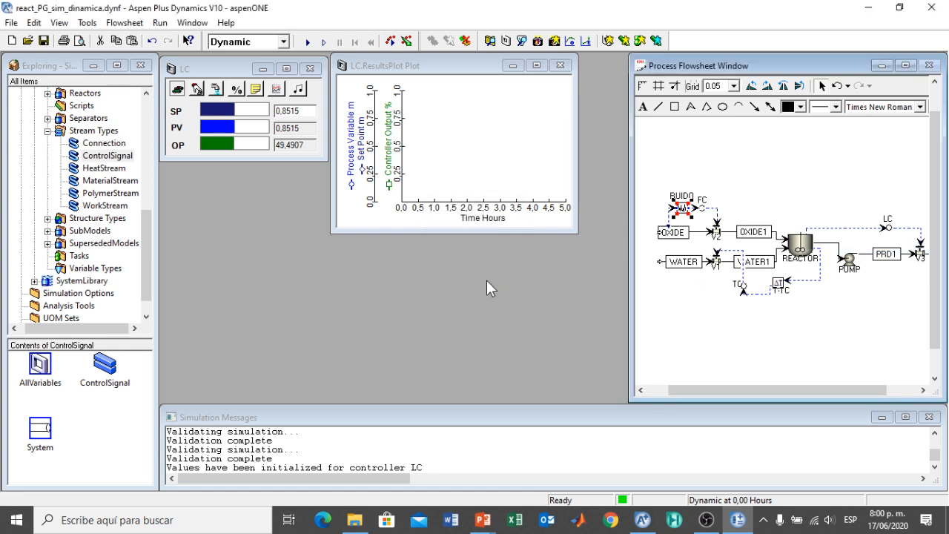
double_click(703, 210)
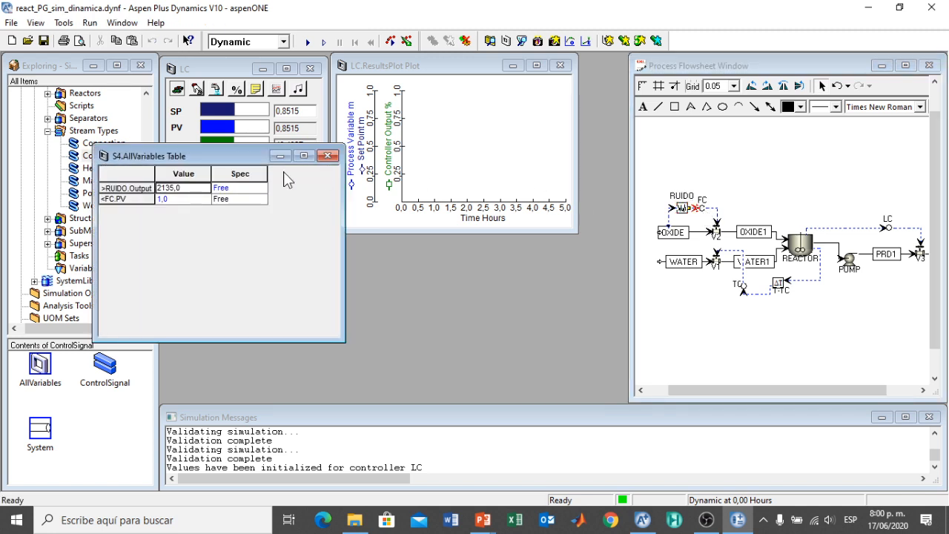
click(328, 156)
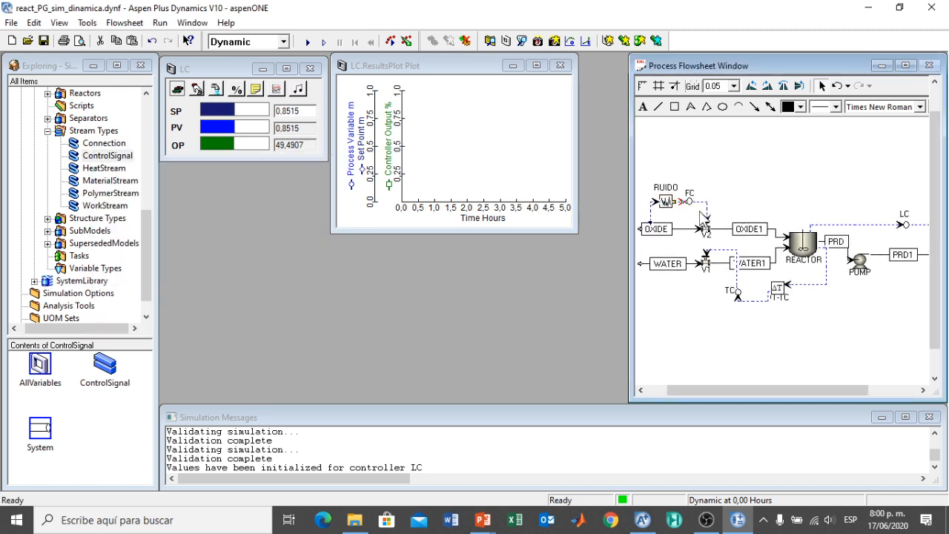
double_click(694, 203)
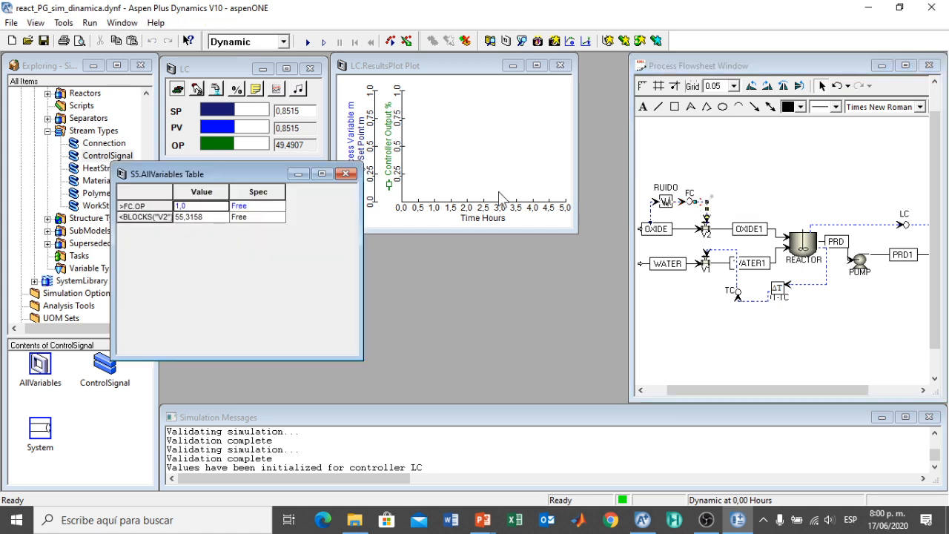
click(345, 175)
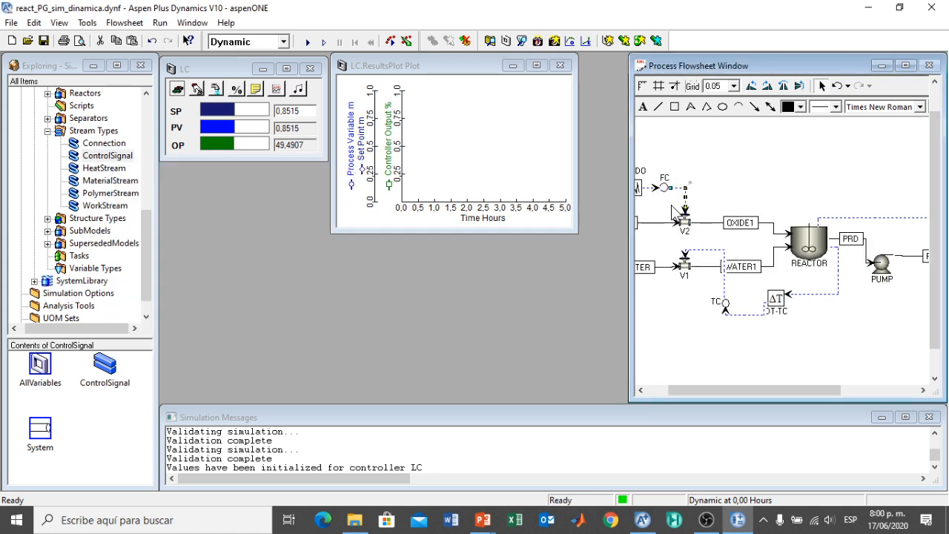
- Place flow controller FC's faceplate below LC's, then configure FC with Reverse action and initialize its values
double_click(665, 188)
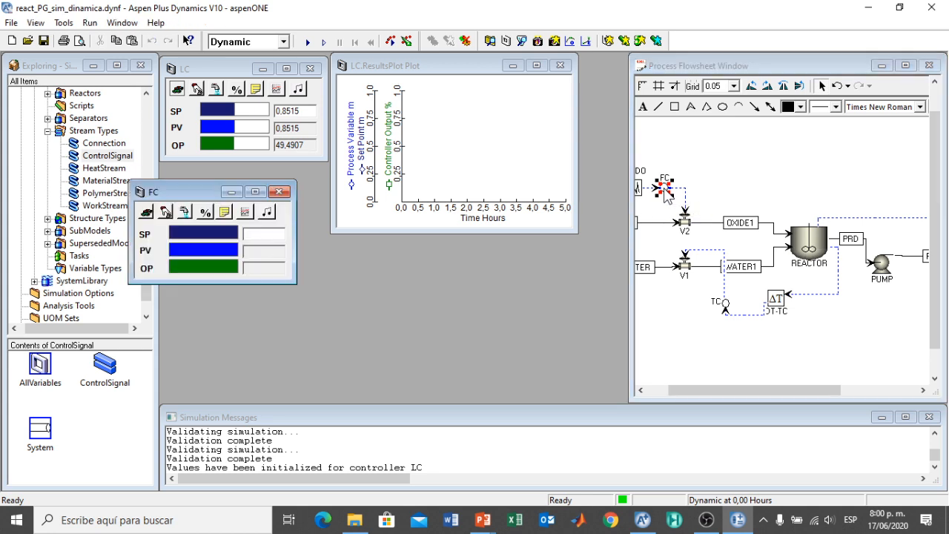
drag(182, 192, 213, 176)
click(255, 196)
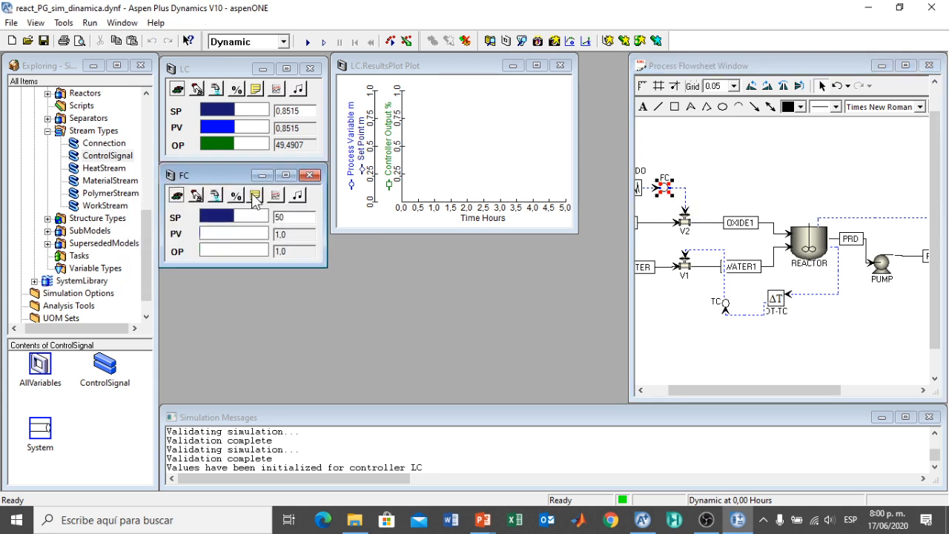
drag(260, 209, 514, 82)
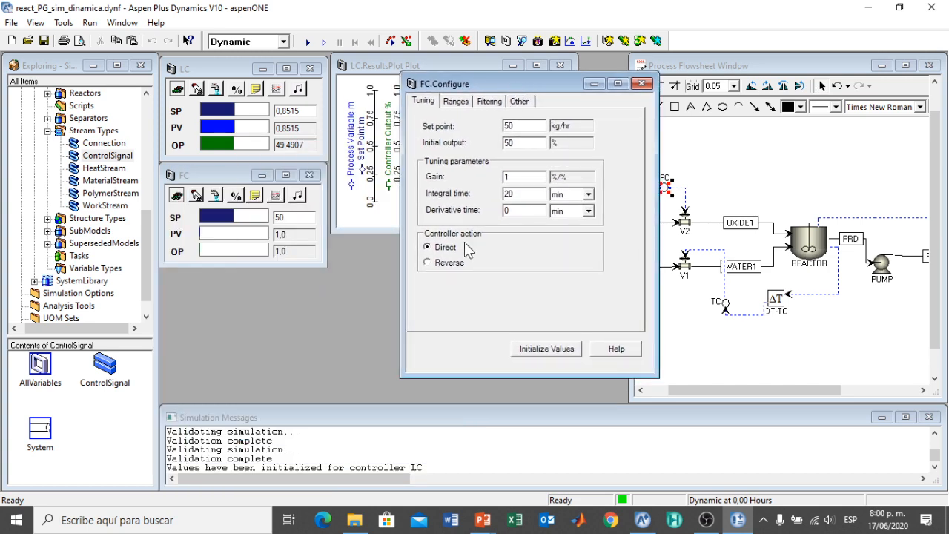
click(428, 262)
click(539, 355)
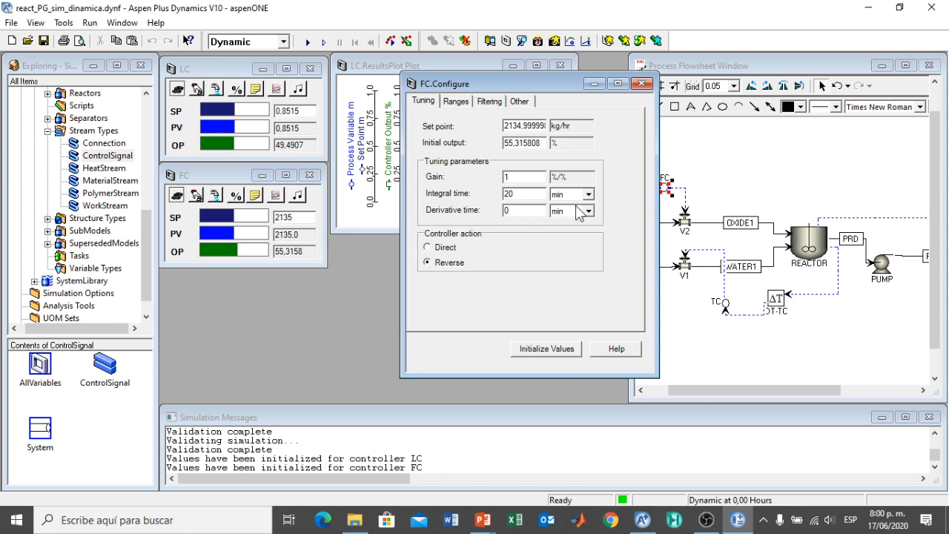
- Set controller FC's gain to 0,5, enter a new integral time and close its configuration form
drag(515, 178, 495, 174)
text(0,5)
drag(518, 194, 480, 199)
text(0,)
click(643, 83)
- Open controller FC's results plot and place it below the LC results plot
click(275, 196)
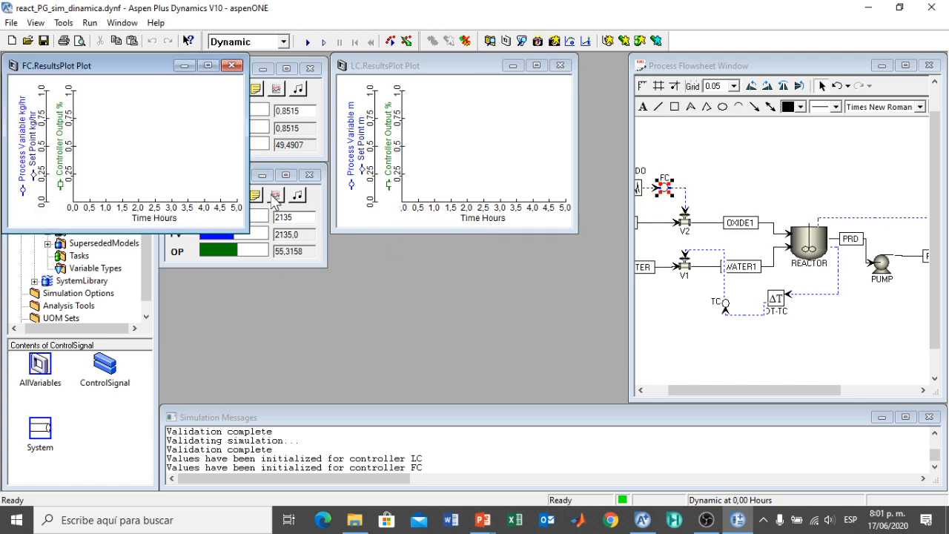
drag(90, 70, 420, 256)
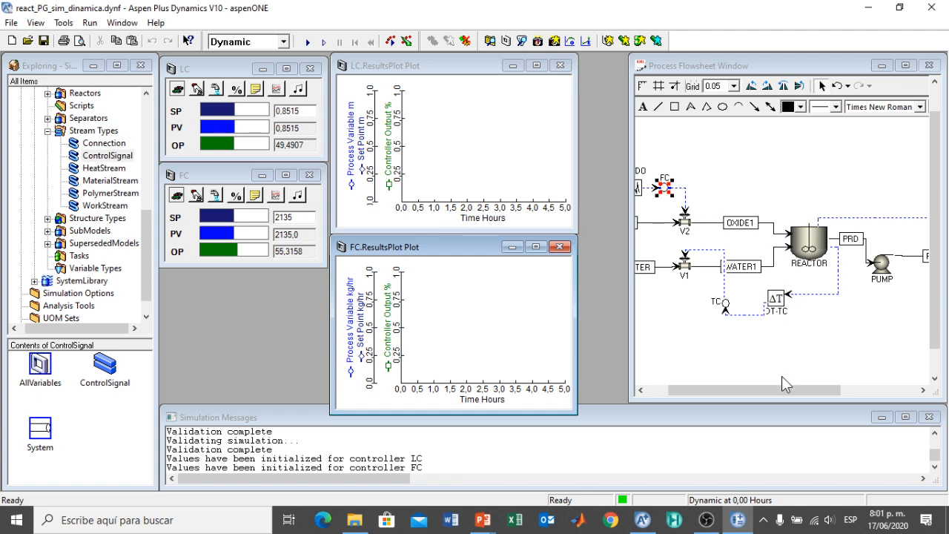
- Set the dead time of the DT-TC block to 1 min and close its configuration table
click(779, 299)
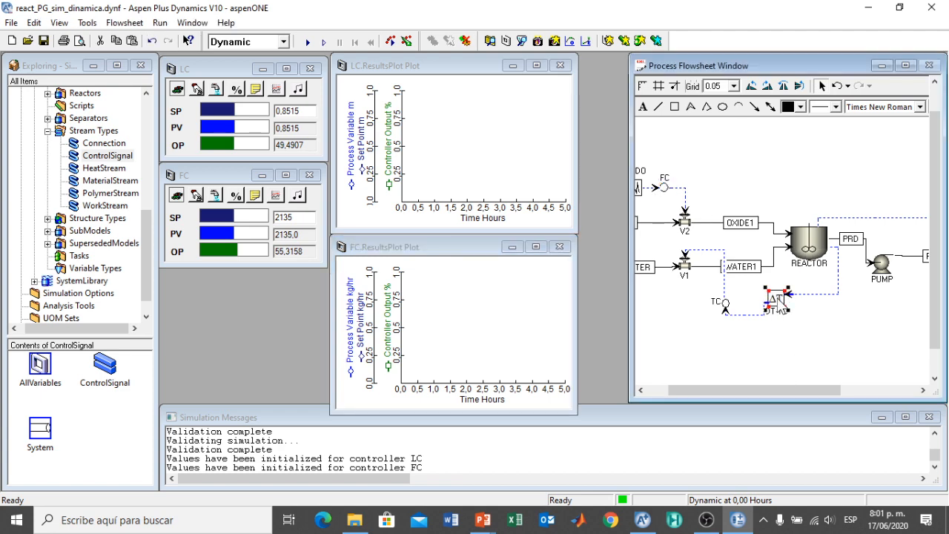
right_click(779, 299)
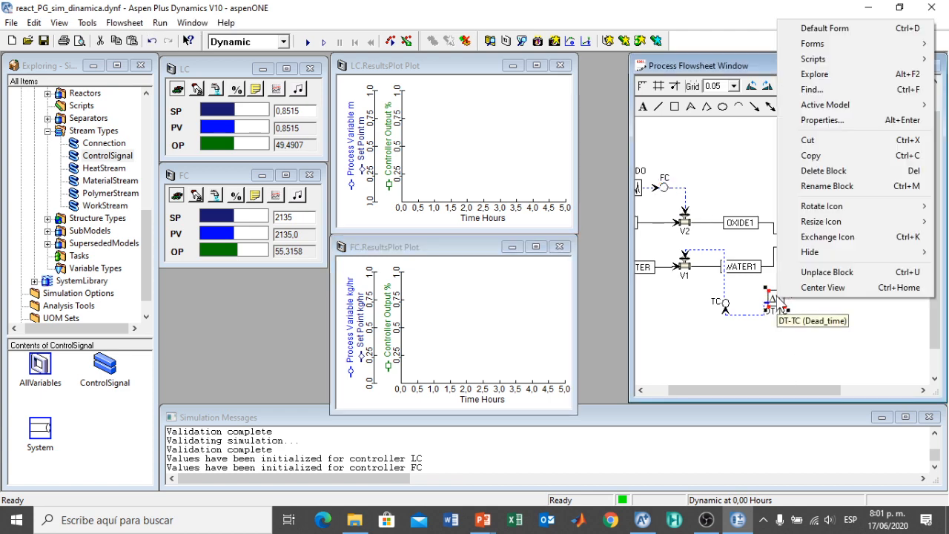
mouse_move(813, 45)
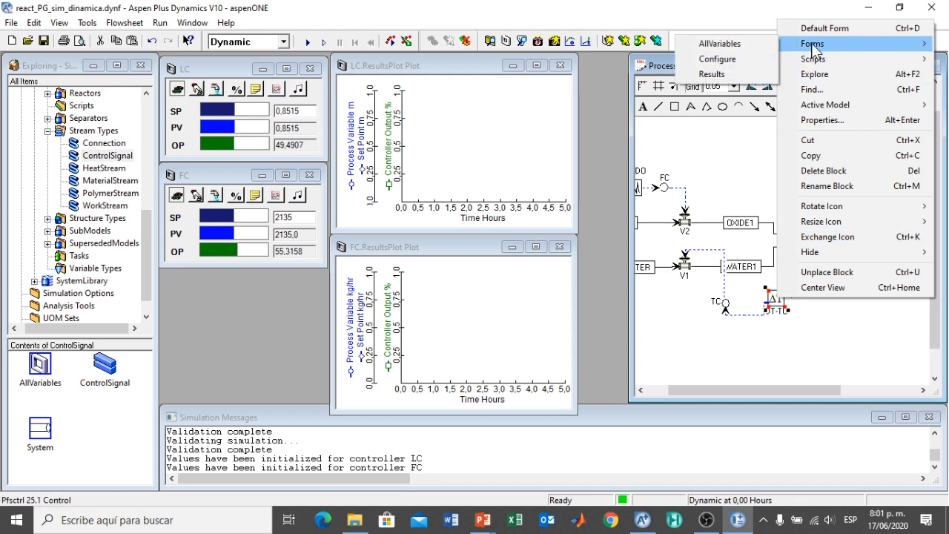
click(741, 59)
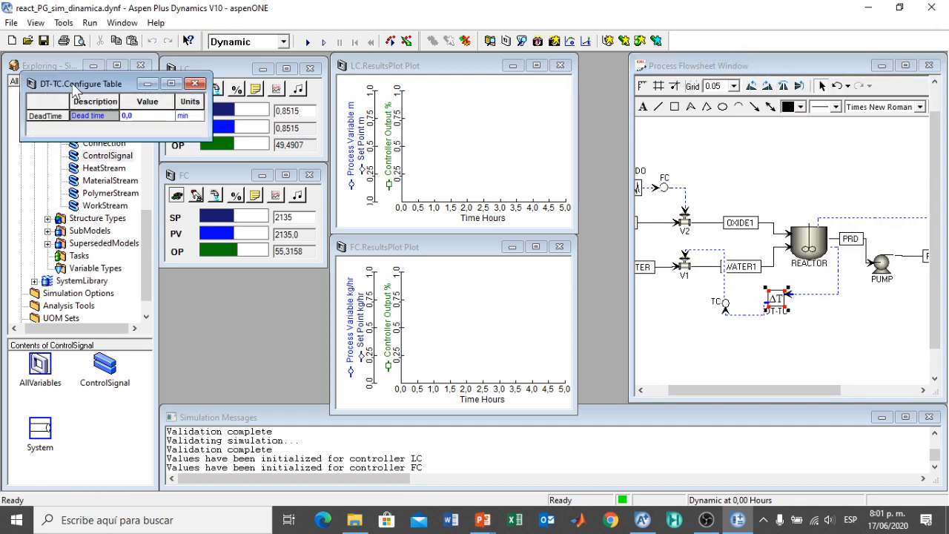
drag(74, 80, 697, 338)
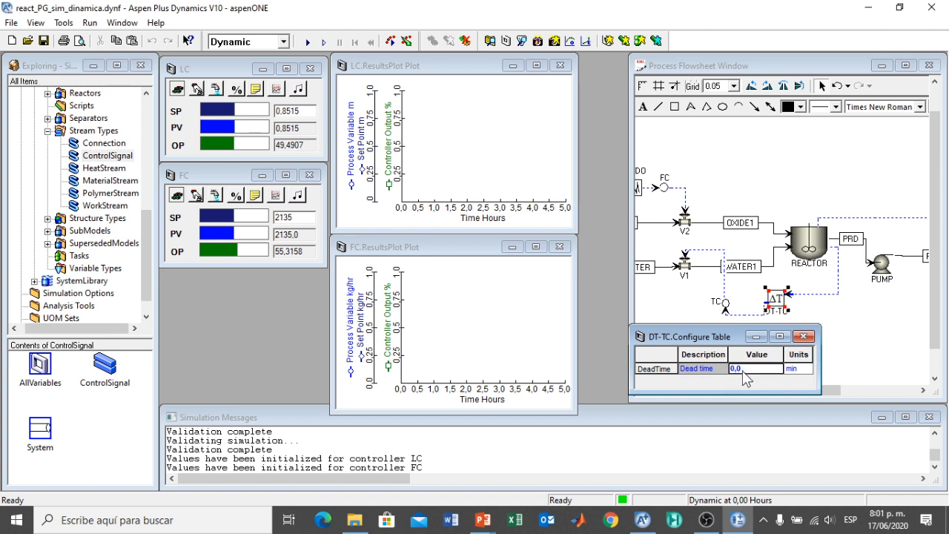
text(1)
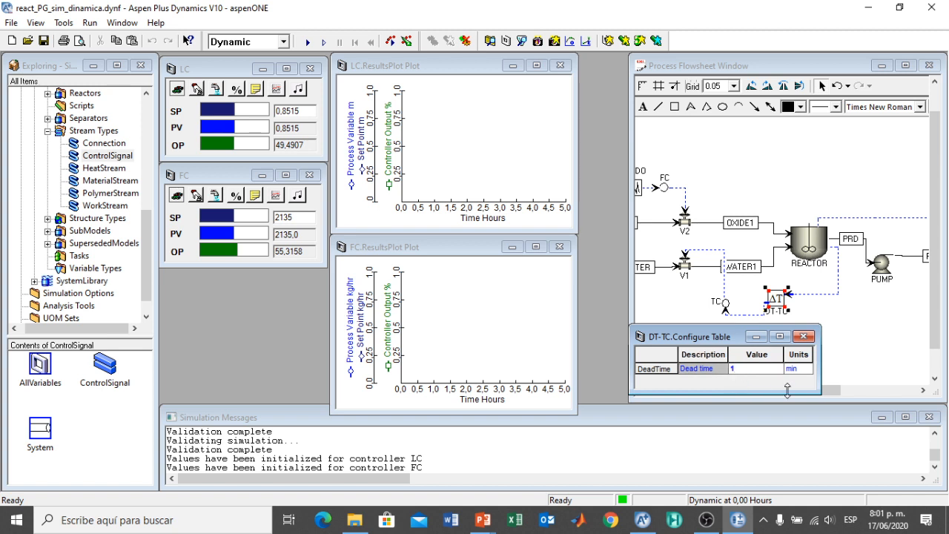
key(Tab)
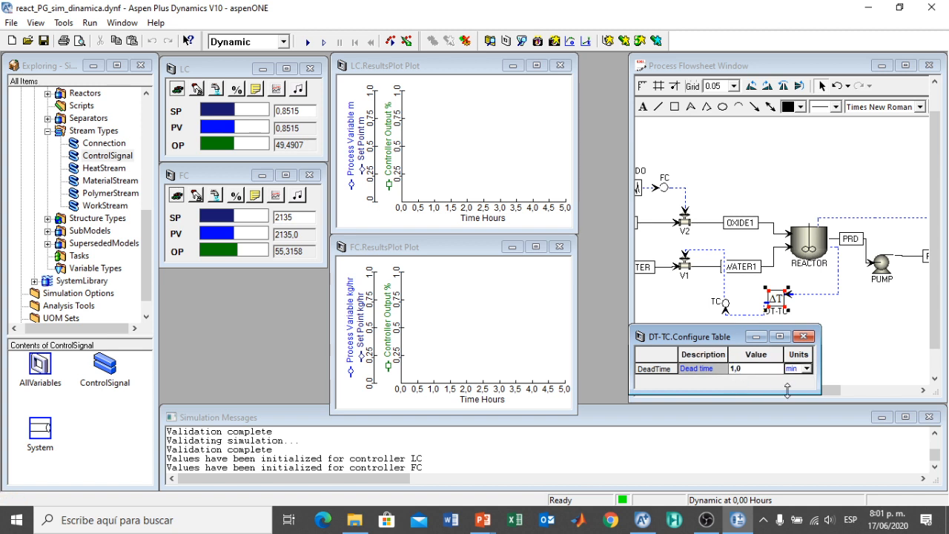
click(804, 336)
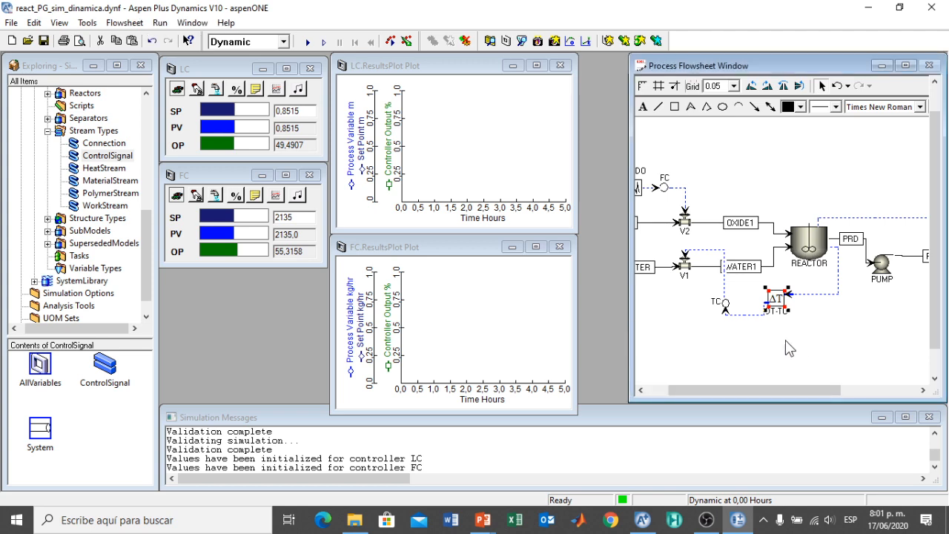
- Run the Initialize script on the DT-TC block and dismiss its completion message
right_click(776, 301)
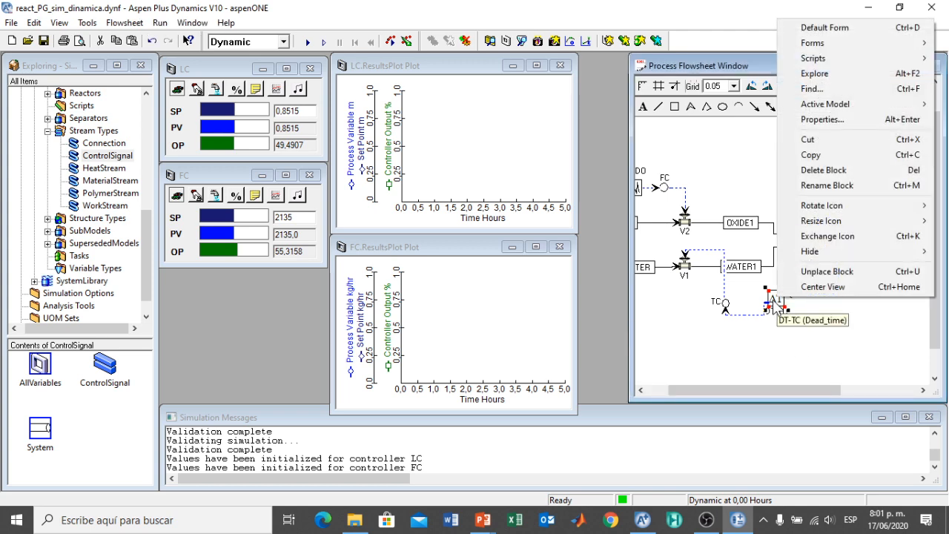
mouse_move(813, 58)
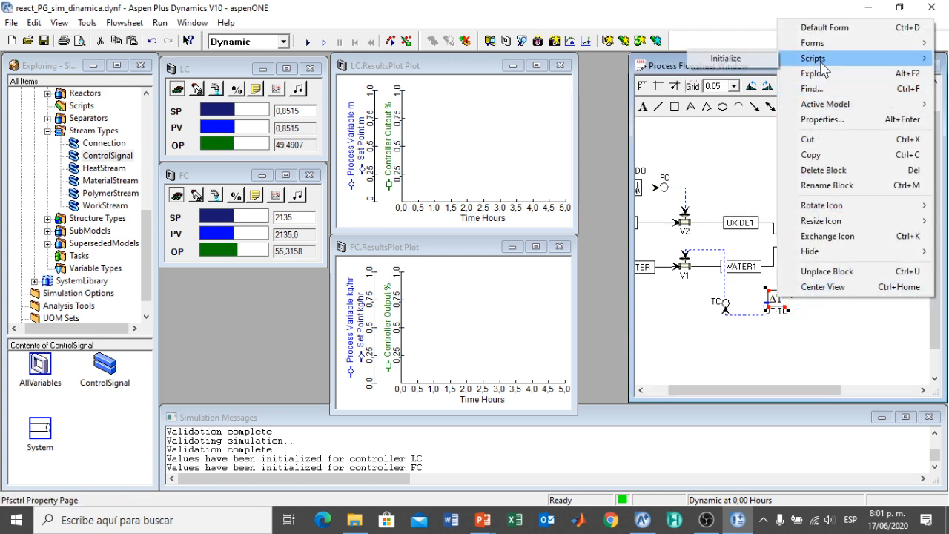
click(754, 61)
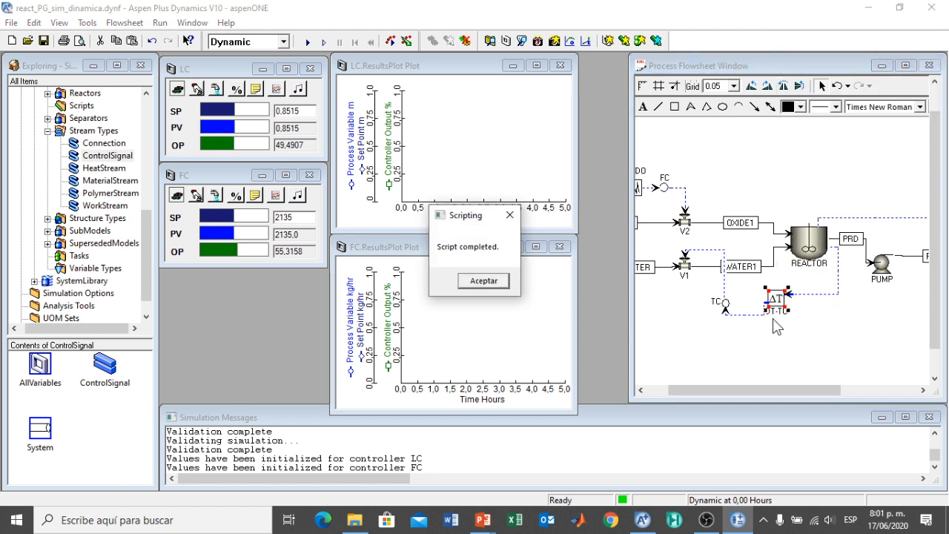
click(484, 285)
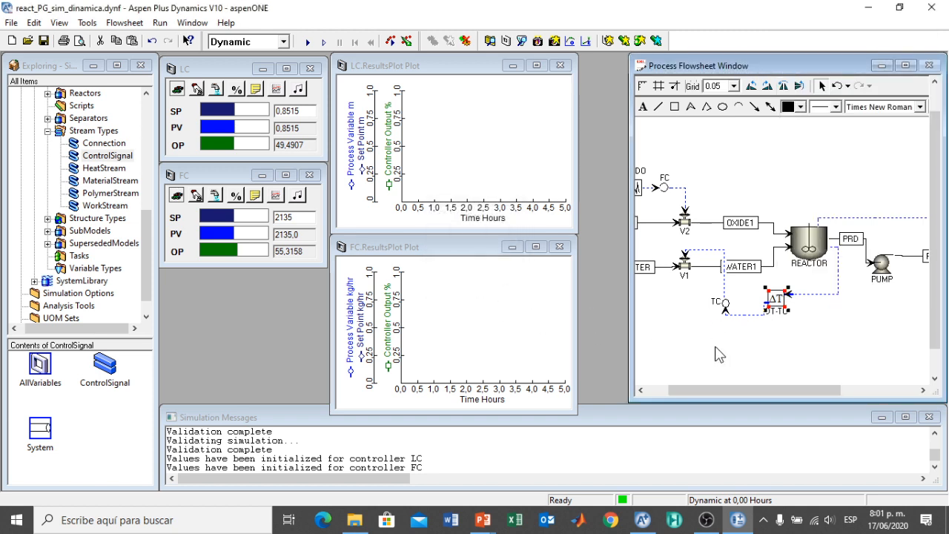
- Place temperature controller TC's faceplate below FC's, then initialize TC's values with Direct action and close its configuration form
click(725, 304)
click(725, 303)
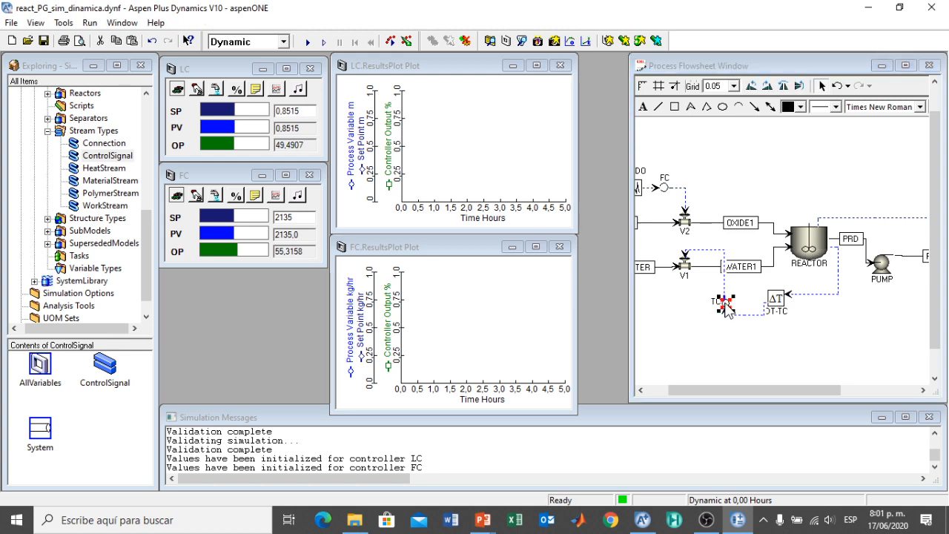
double_click(725, 304)
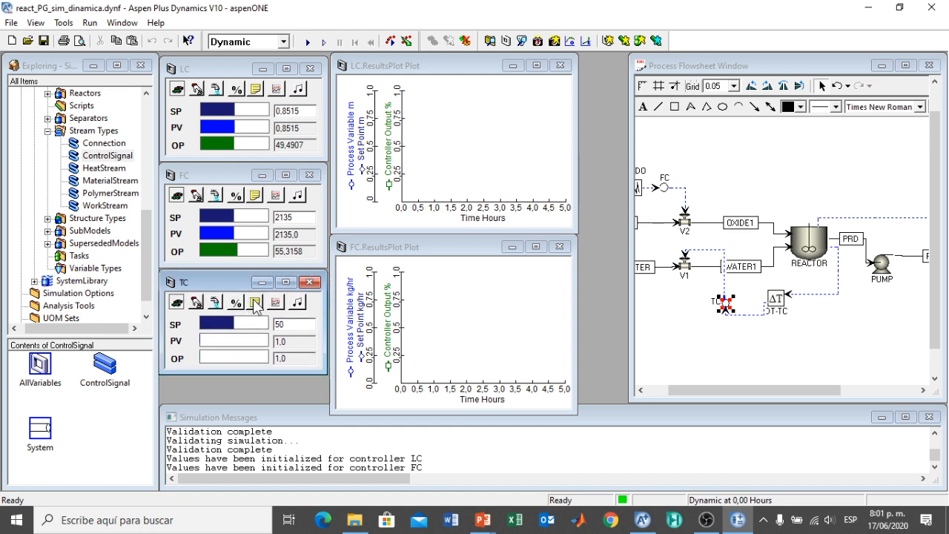
click(255, 303)
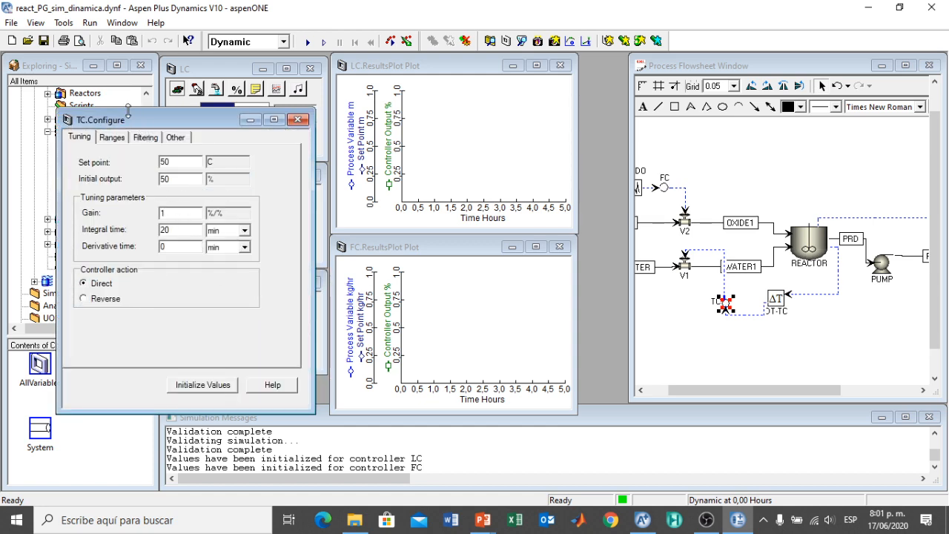
drag(127, 118, 685, 98)
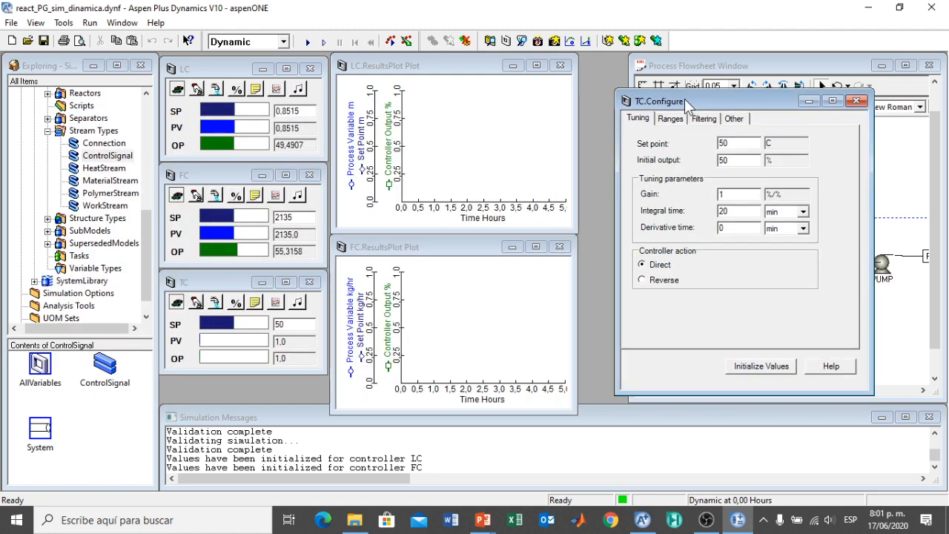
click(759, 366)
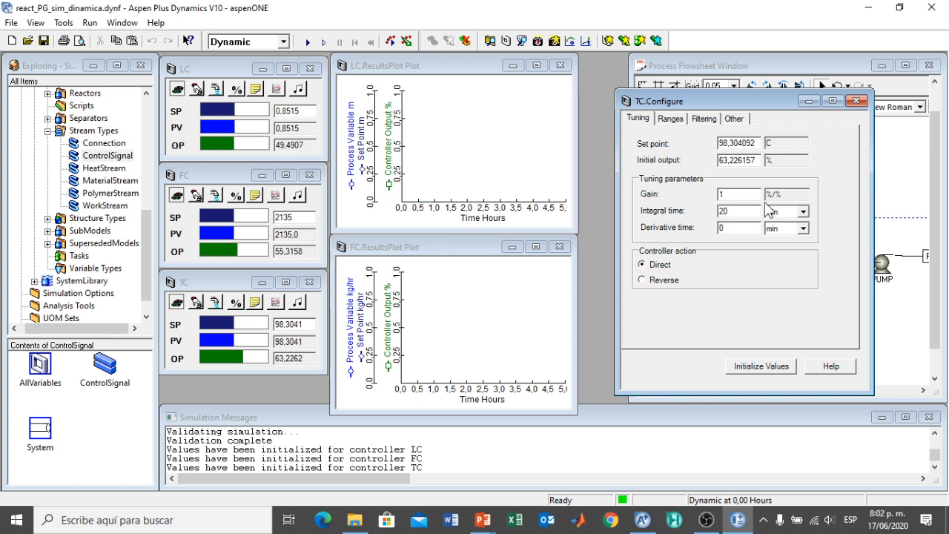
click(857, 104)
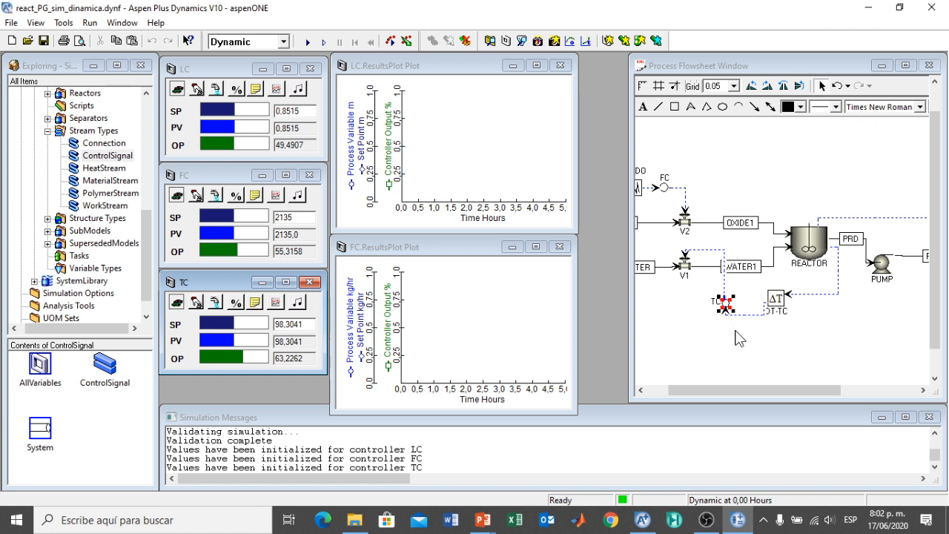
- Open controller TC's results plot beside the FC results plot and shorten the flowsheet window so it sits above the TC plot
click(276, 303)
drag(141, 139, 640, 247)
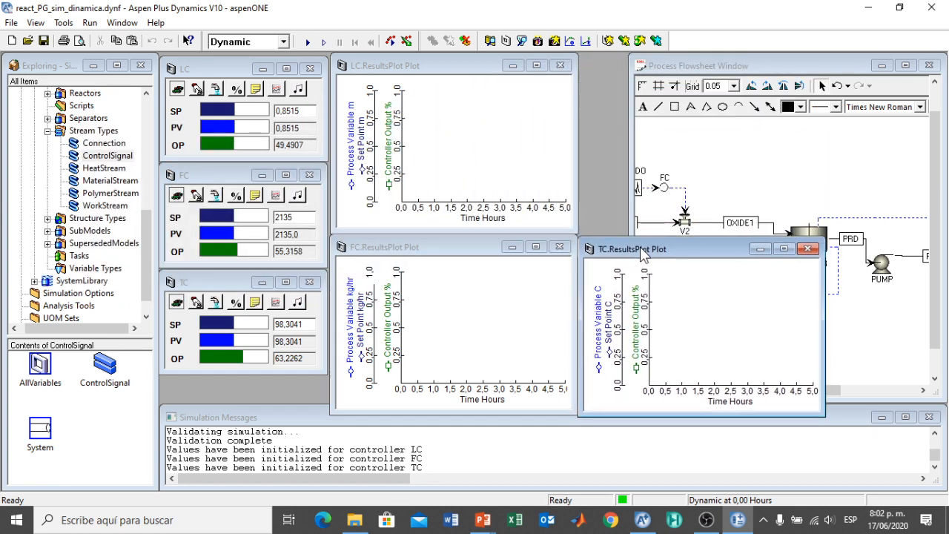
drag(847, 399, 848, 232)
- Rescale and reposition the flowsheet so the whole process fits inside its shortened window
scroll(828, 162, down, 4)
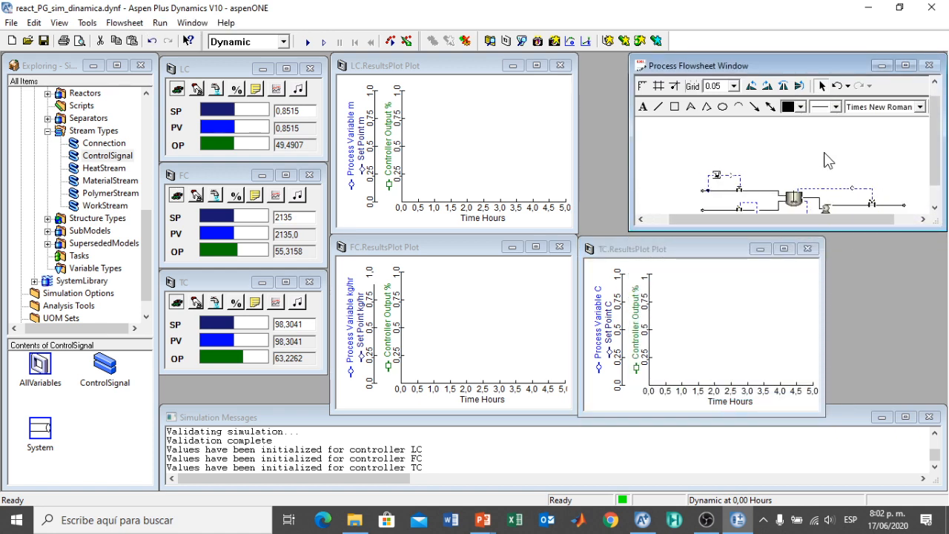
click(935, 207)
click(935, 208)
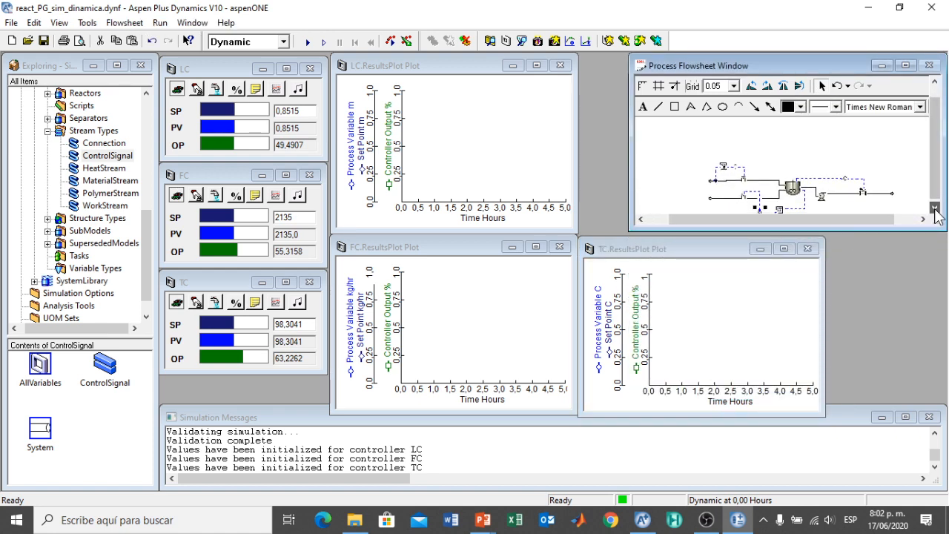
click(936, 208)
click(935, 208)
click(935, 208)
click(935, 209)
click(935, 209)
click(935, 209)
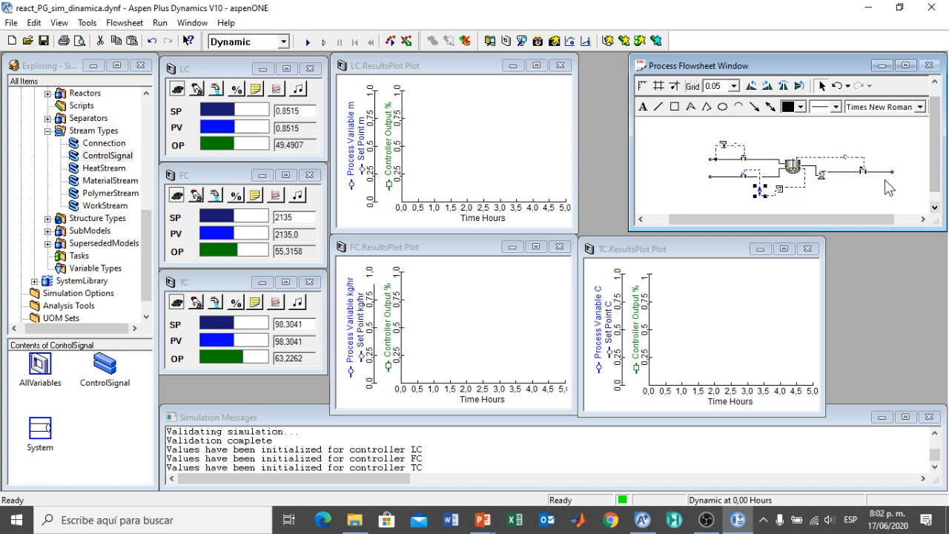
scroll(888, 188, up, 1)
scroll(890, 195, up, 4)
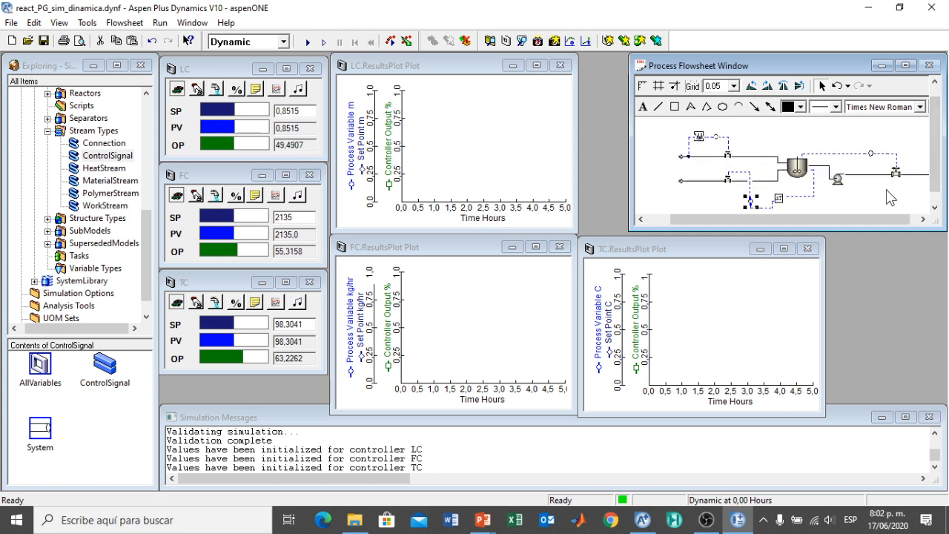
click(923, 219)
click(923, 220)
click(923, 220)
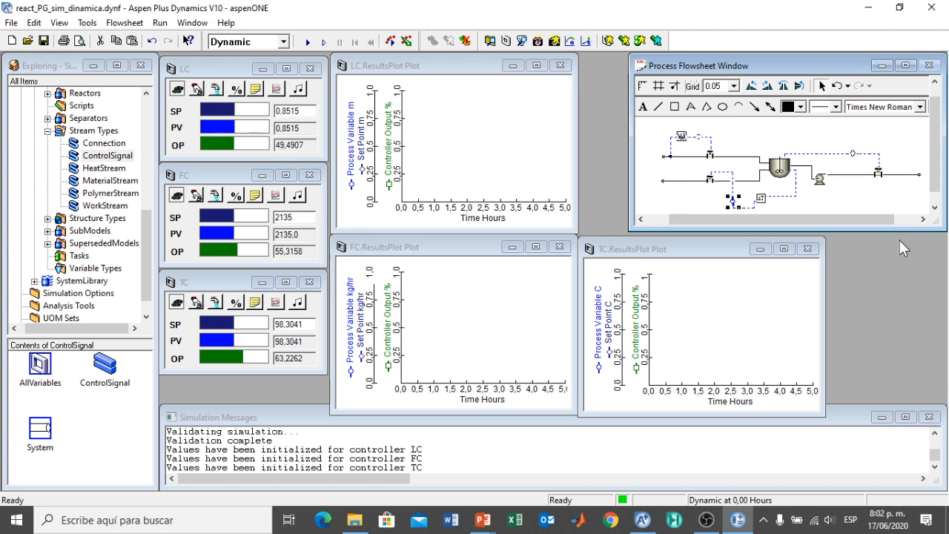
- Run the simulation in Initialization mode and dismiss the run completion message
click(283, 42)
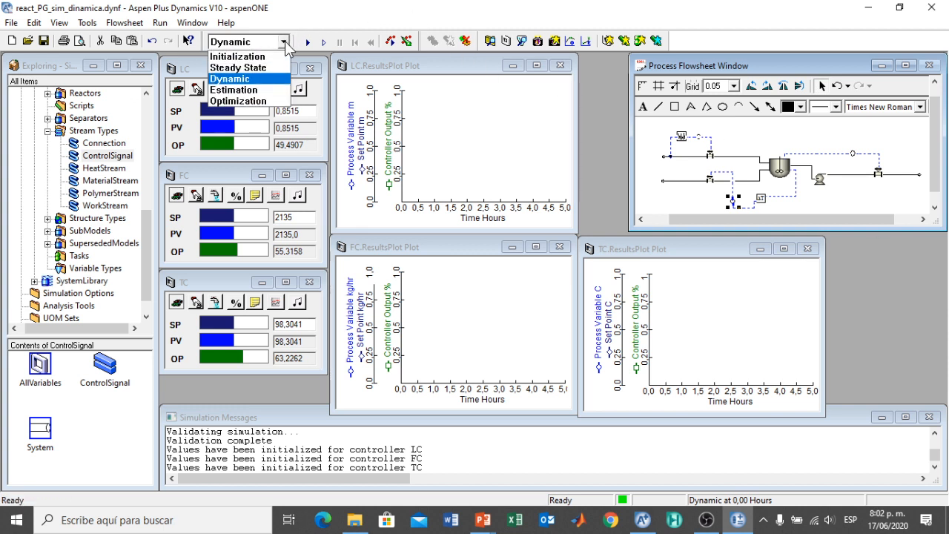
click(241, 56)
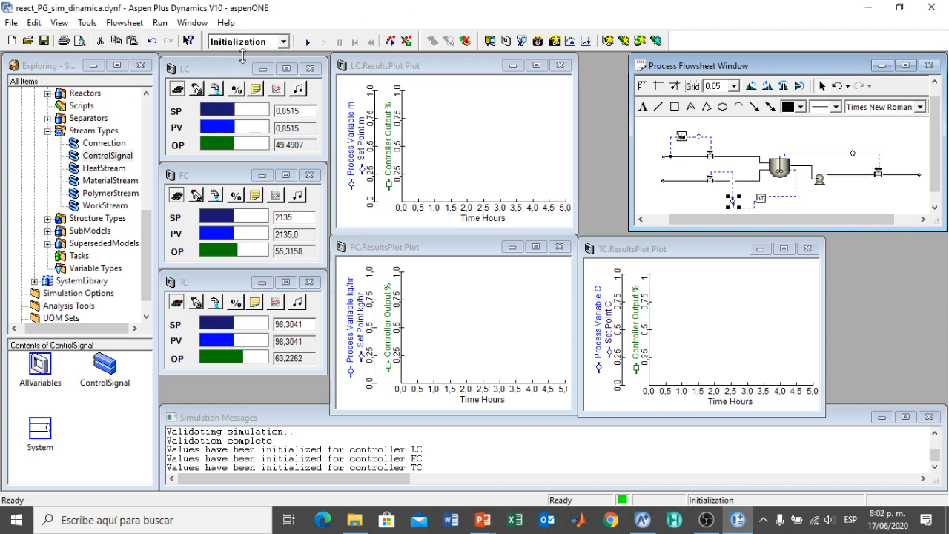
click(306, 42)
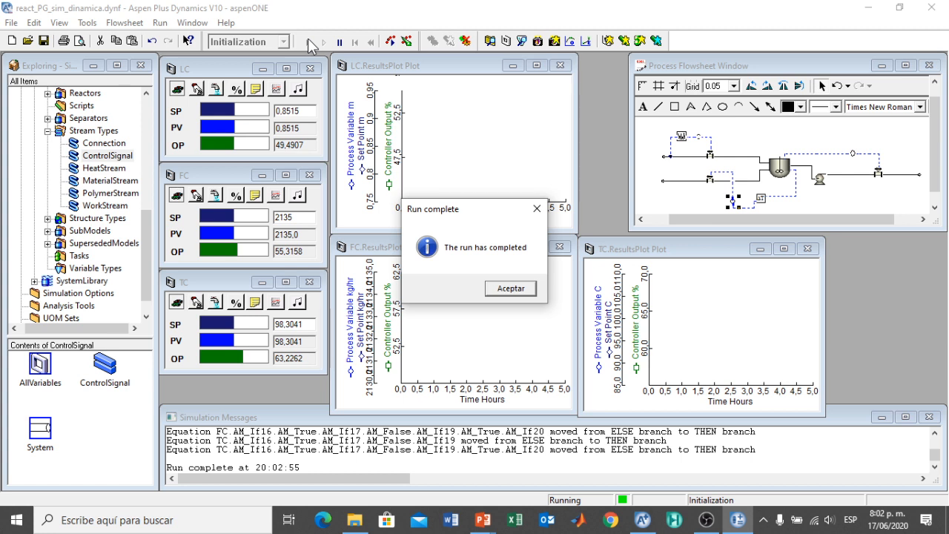
click(512, 288)
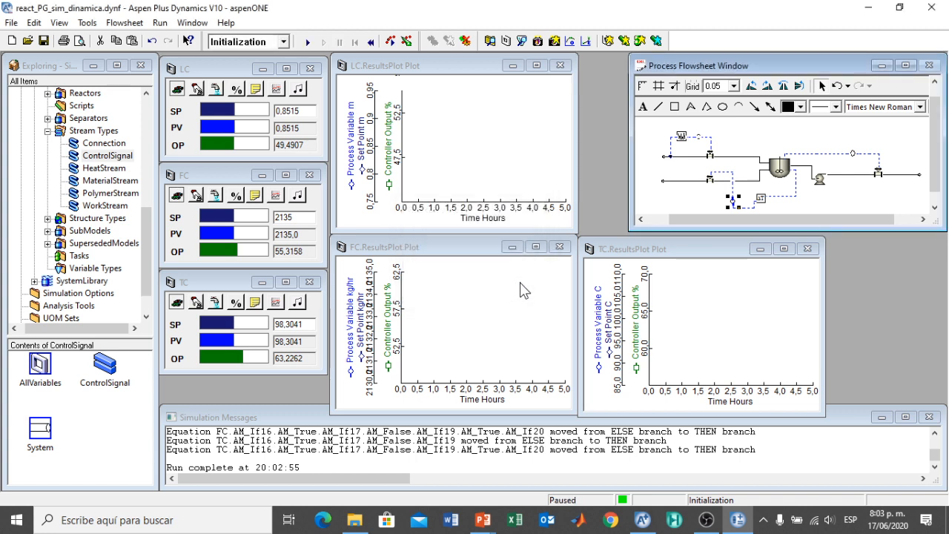
- Switch the run mode back to Dynamic and start the simulation
click(283, 41)
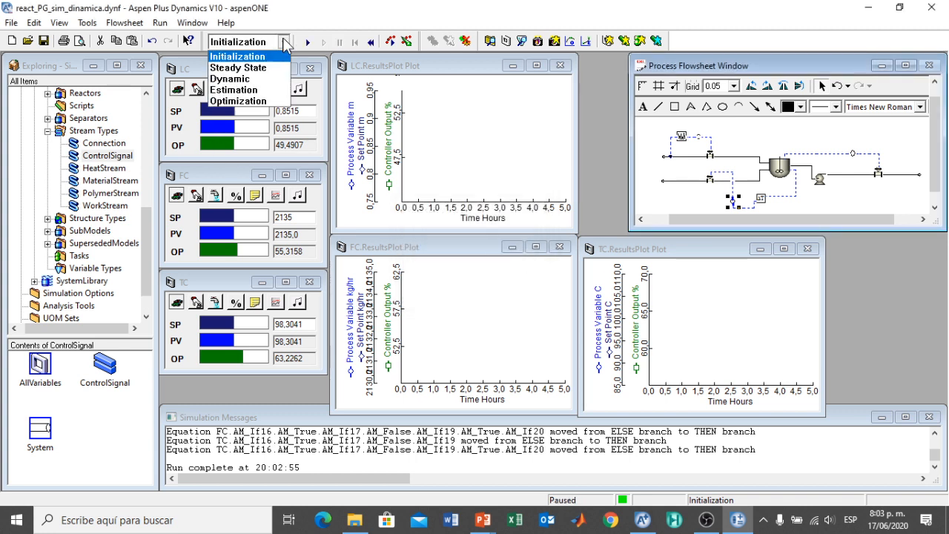
click(233, 81)
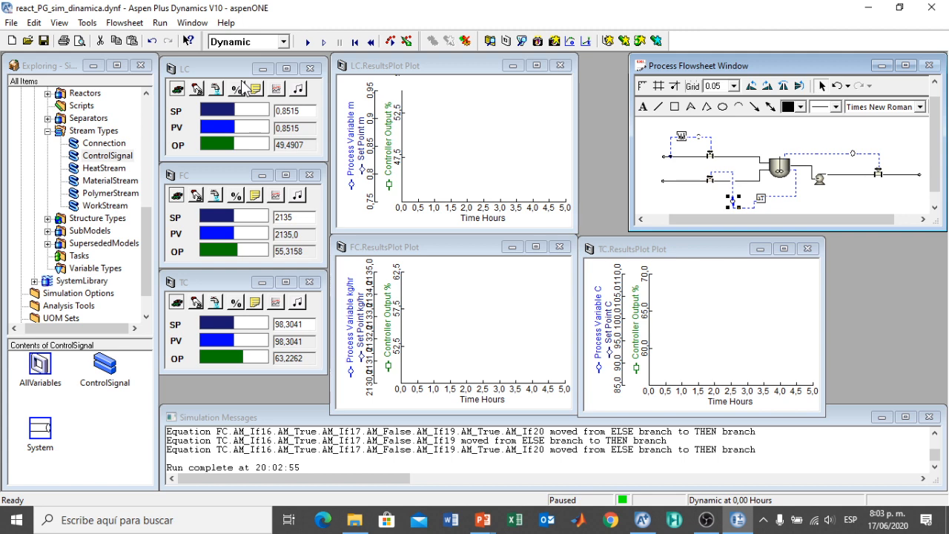
click(308, 42)
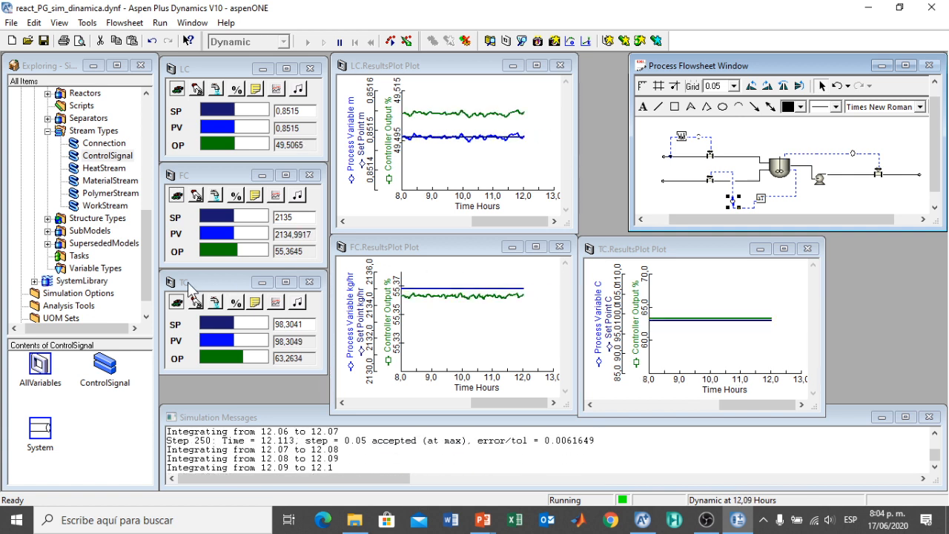
- Start an open-loop tuning test on controller TC with a 5% upward output step, keeping the Tune form clear of the results plots
click(297, 304)
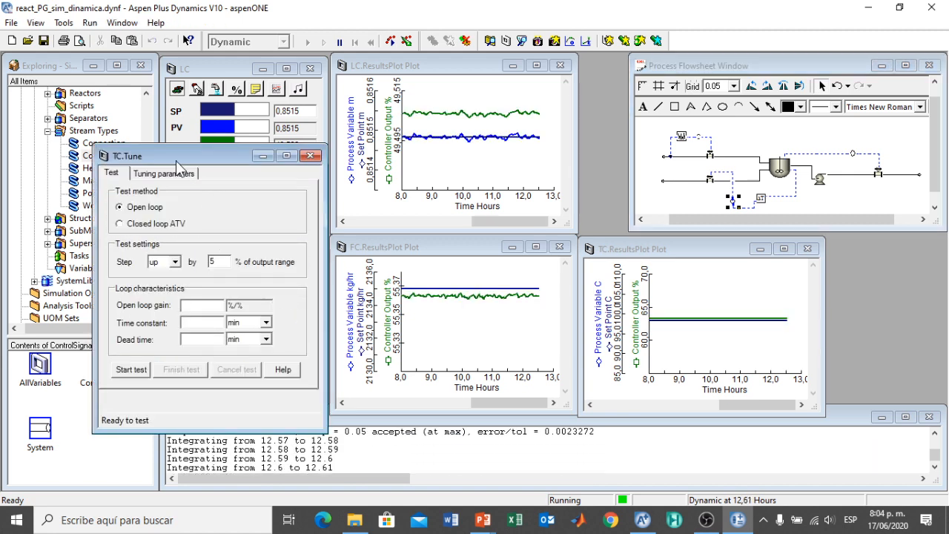
drag(177, 161, 341, 144)
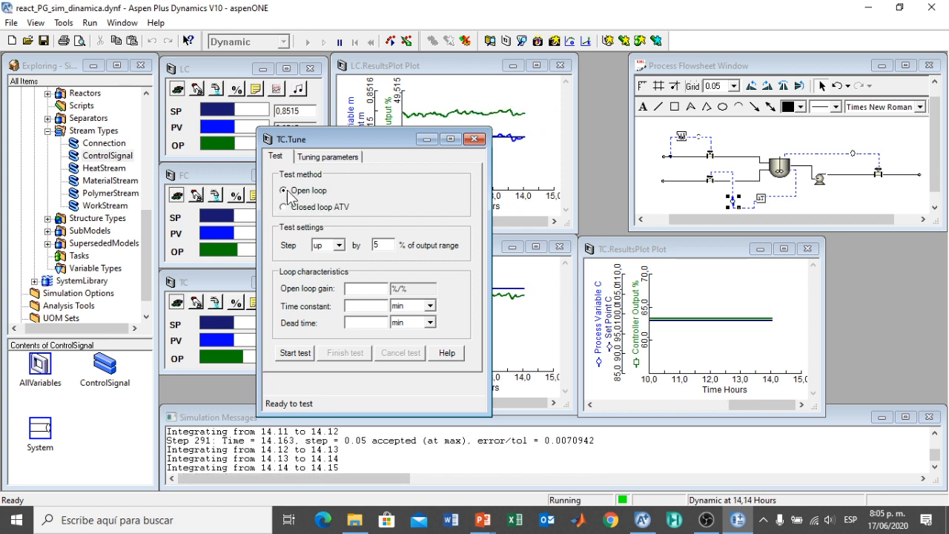
click(290, 354)
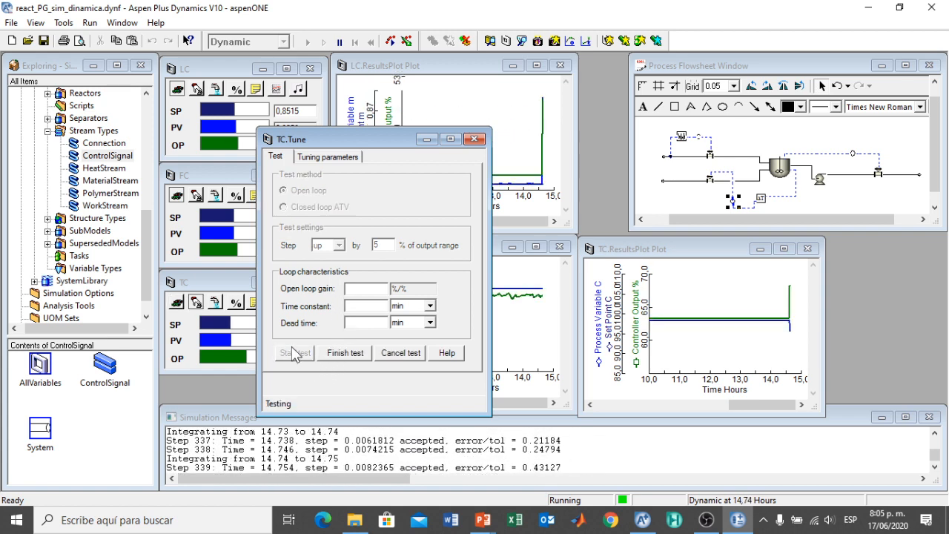
drag(319, 137, 164, 143)
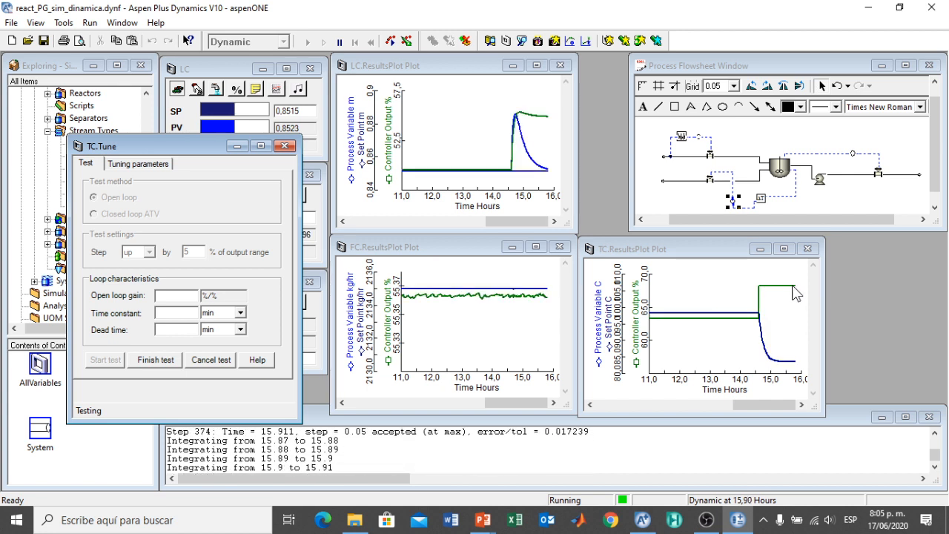
- Pause the simulation to inspect the open-loop response, resume it, and finish the tuning test on controller TC
click(340, 42)
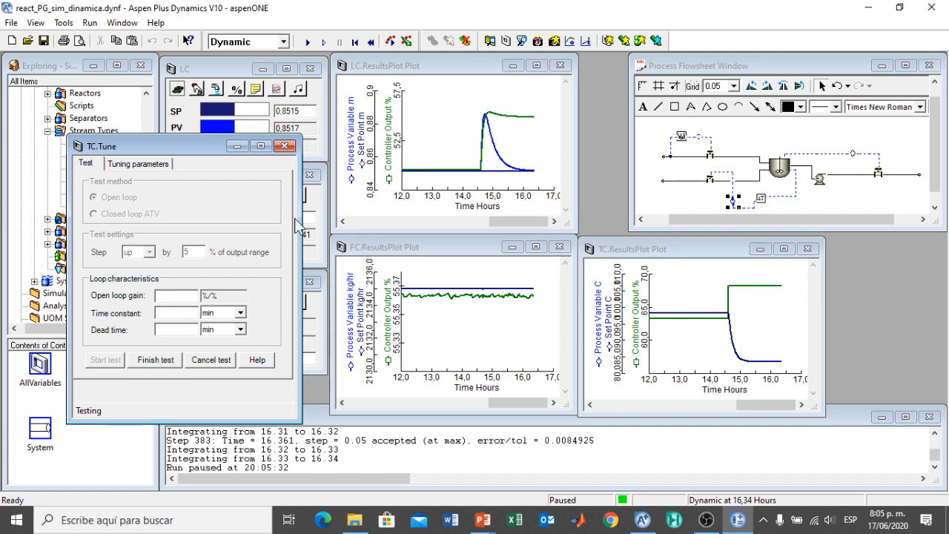
drag(160, 141, 79, 52)
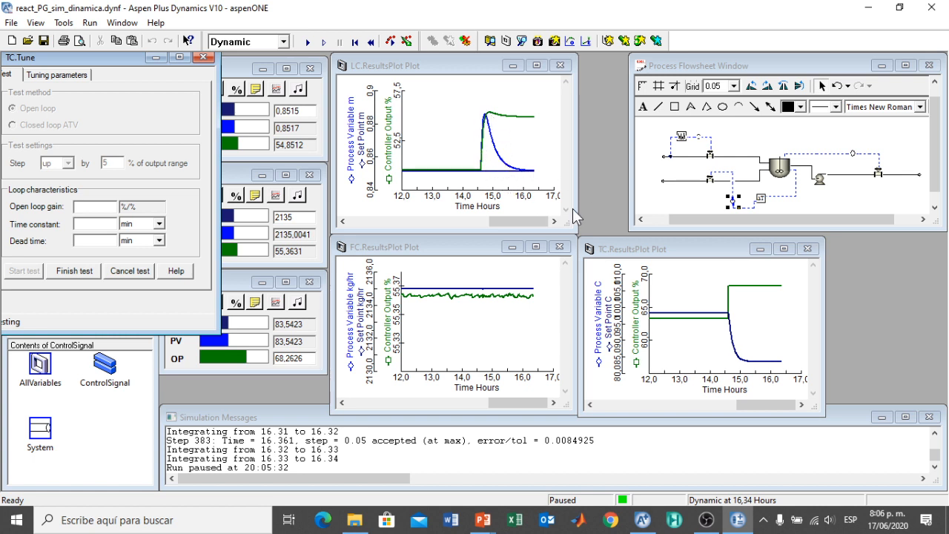
click(304, 44)
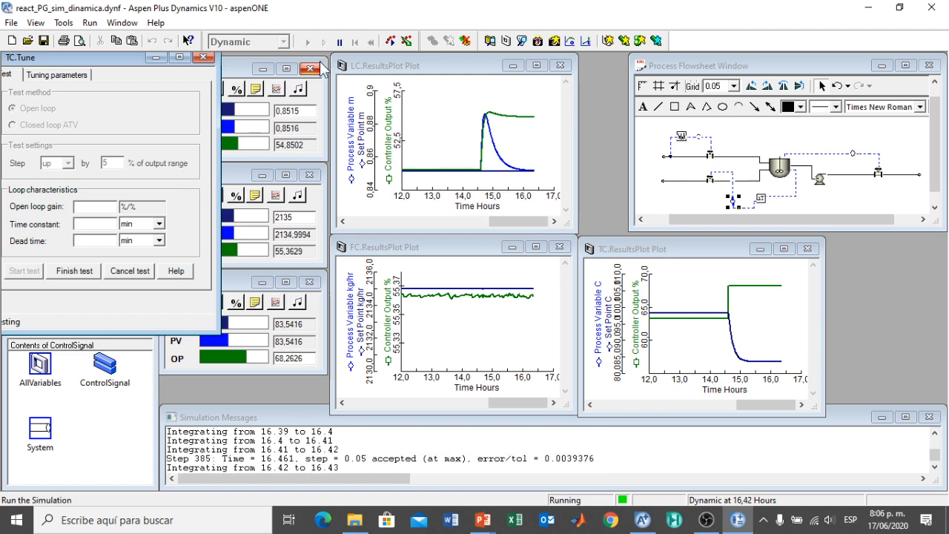
drag(66, 59, 213, 106)
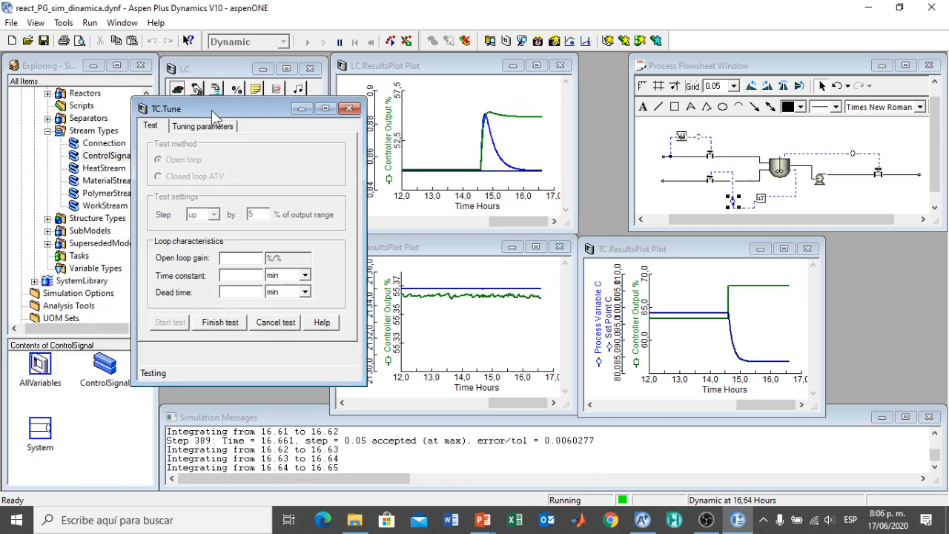
click(222, 323)
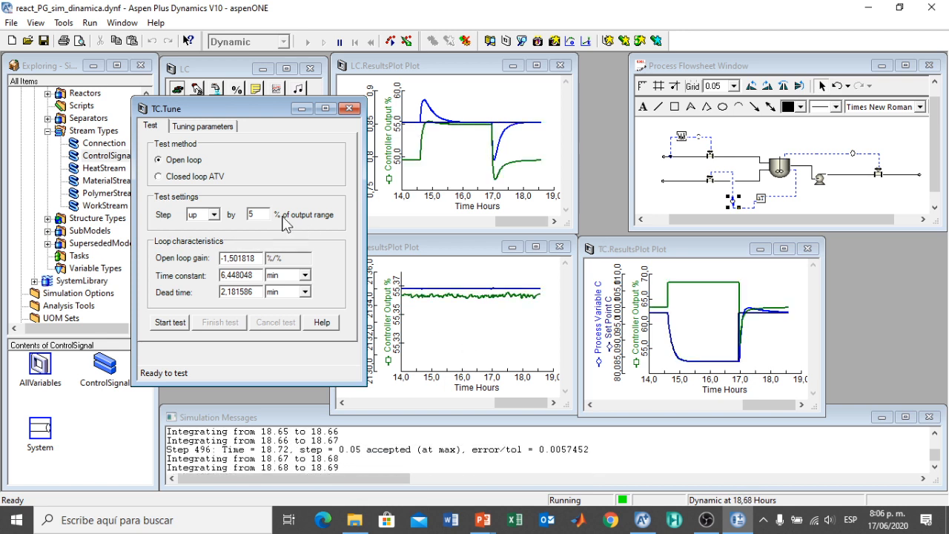
- Calculate tuning parameters for controller TC as a PID controller using the Ziegler-Nichols rule
click(203, 127)
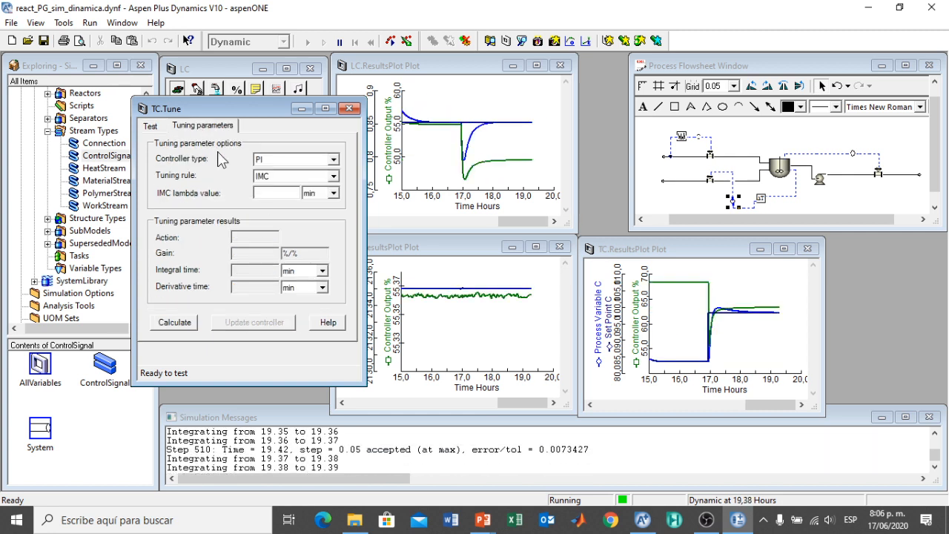
click(334, 177)
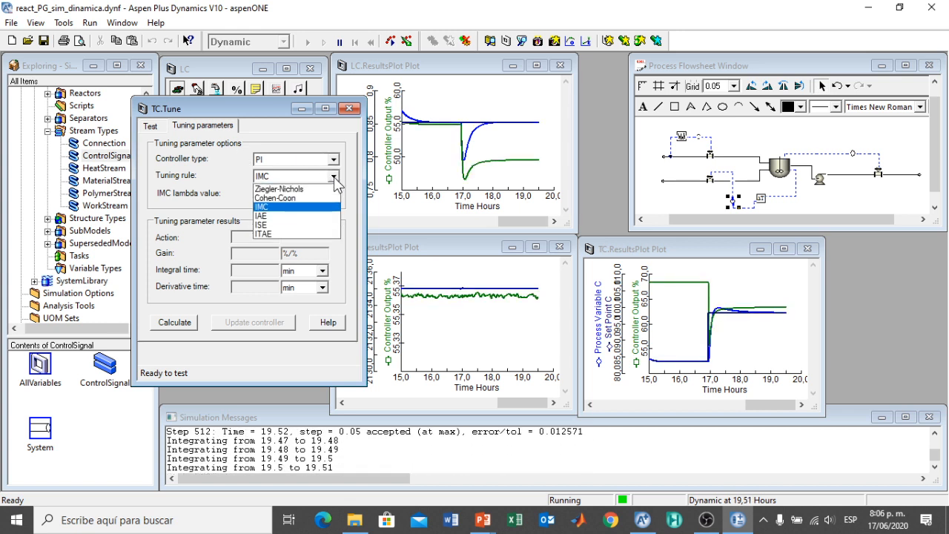
click(281, 190)
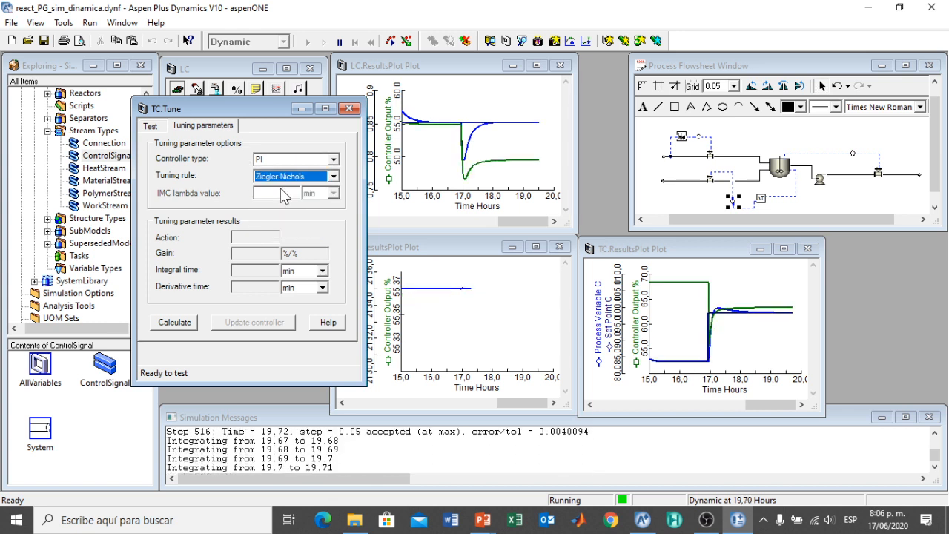
click(333, 161)
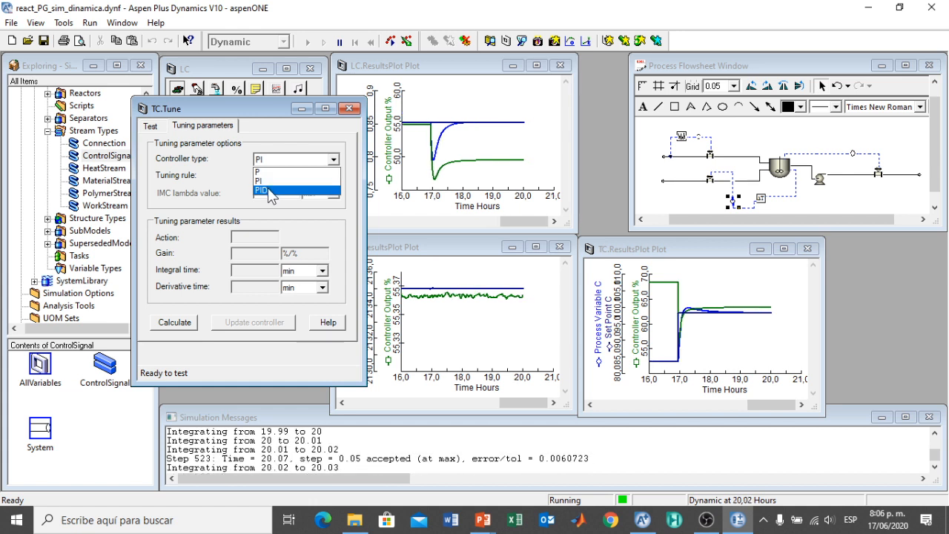
click(270, 190)
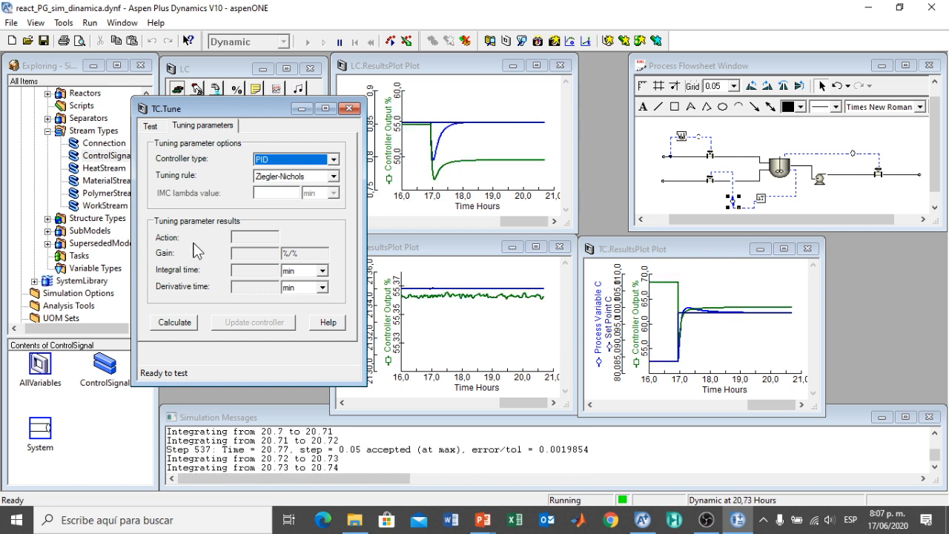
click(173, 326)
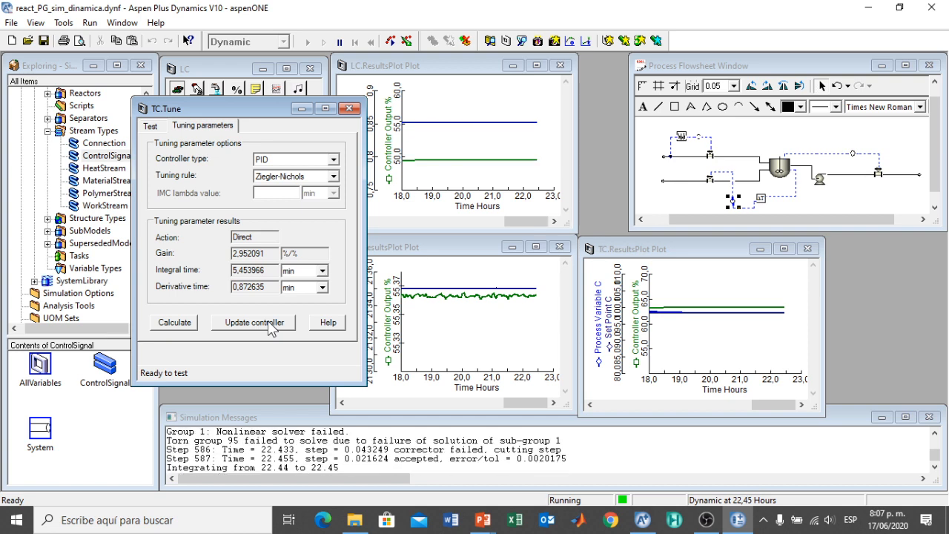
- Update controller TC with the calculated open-loop tuning parameters and check them in its Configure form
click(350, 110)
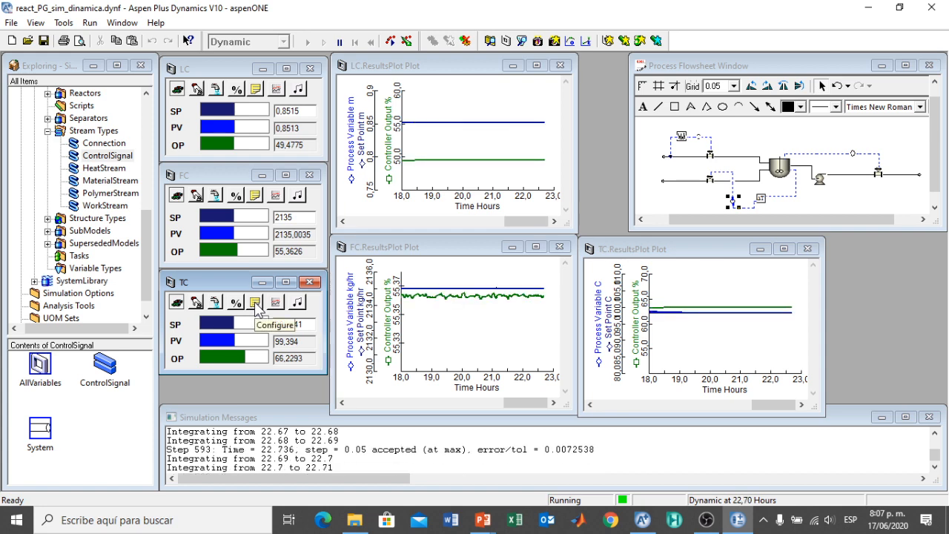
click(255, 303)
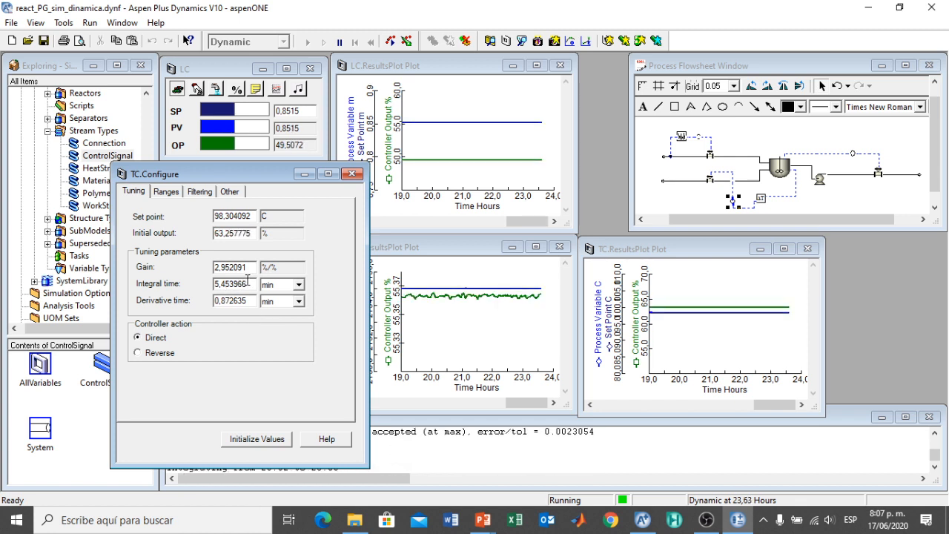
click(352, 174)
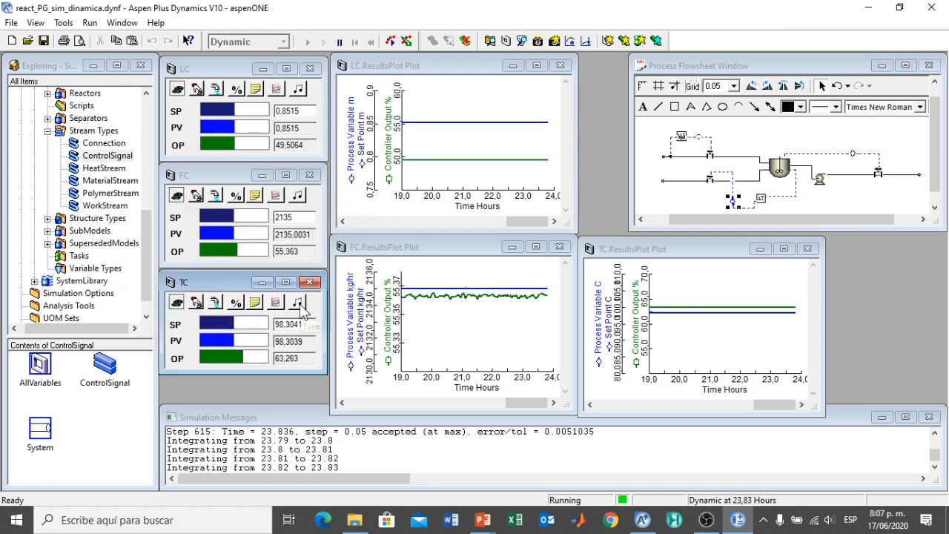
- Start a closed-loop ATV tuning test on controller TC with a relay amplitude of 5% of the output range
click(297, 304)
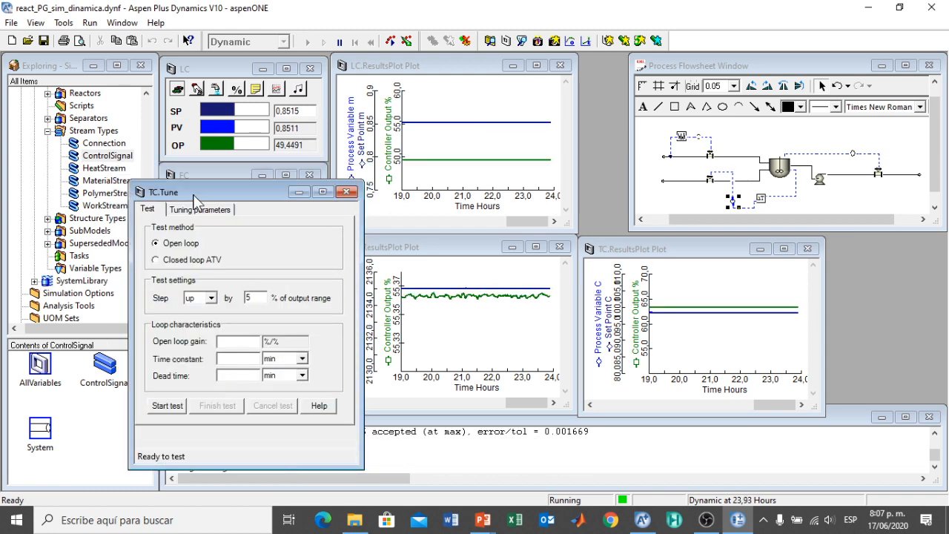
drag(196, 189, 260, 112)
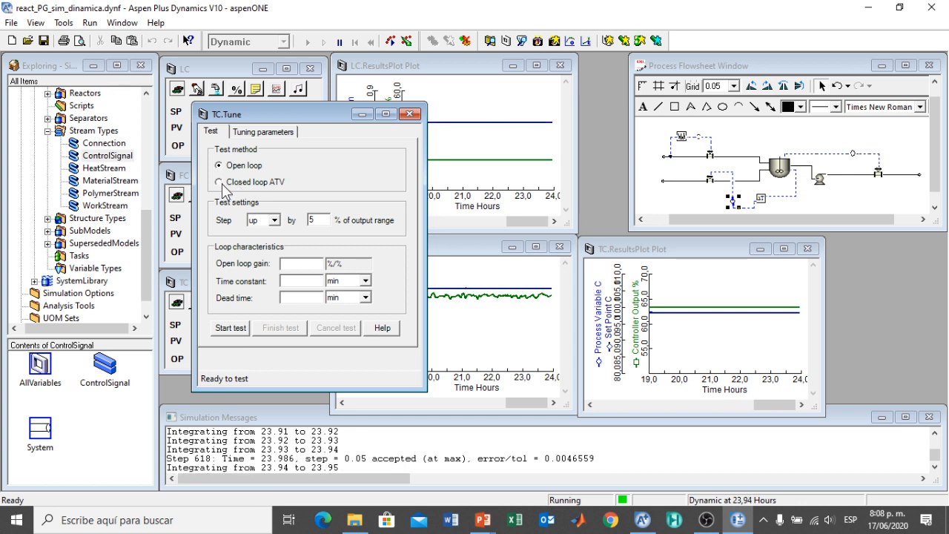
click(218, 183)
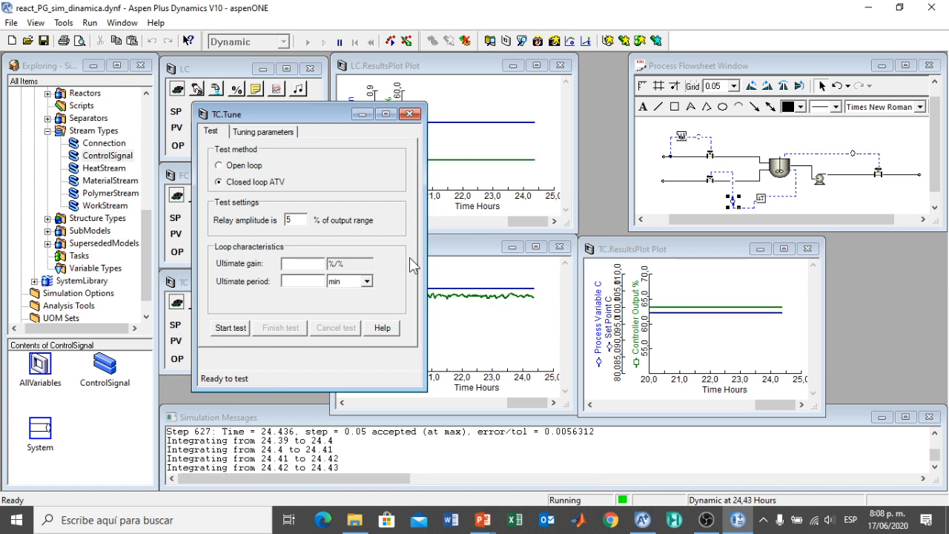
click(238, 332)
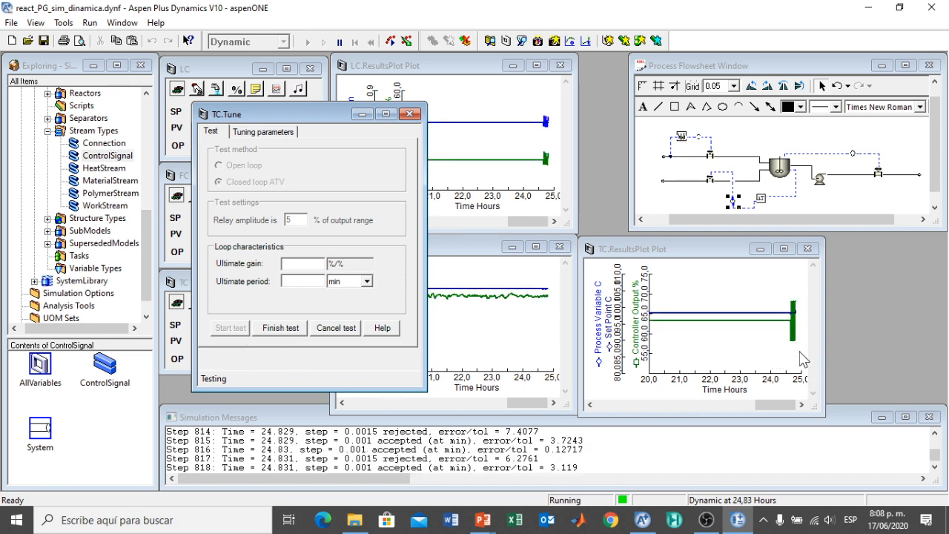
- Inspect the relay oscillations in the enlarged TC results plot, restore its size, and finish the closed-loop ATV test
click(784, 249)
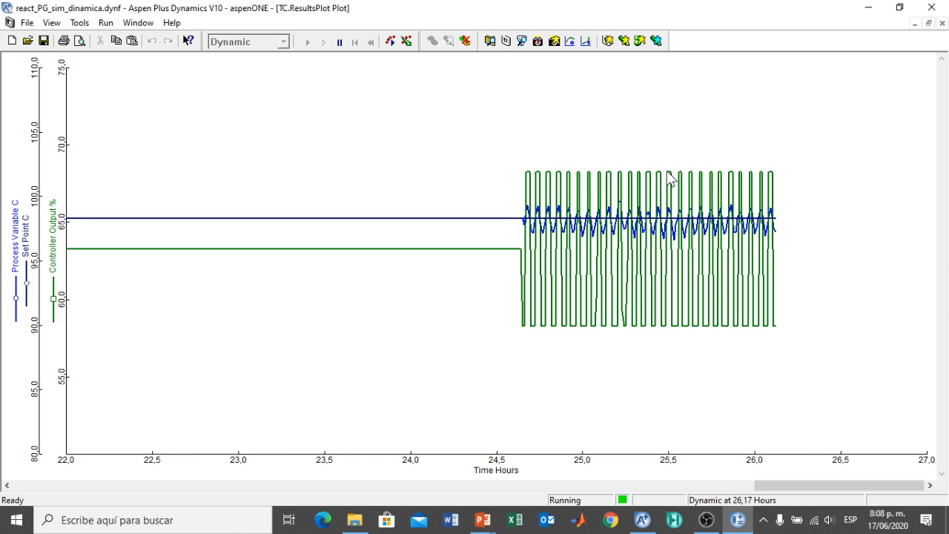
click(929, 24)
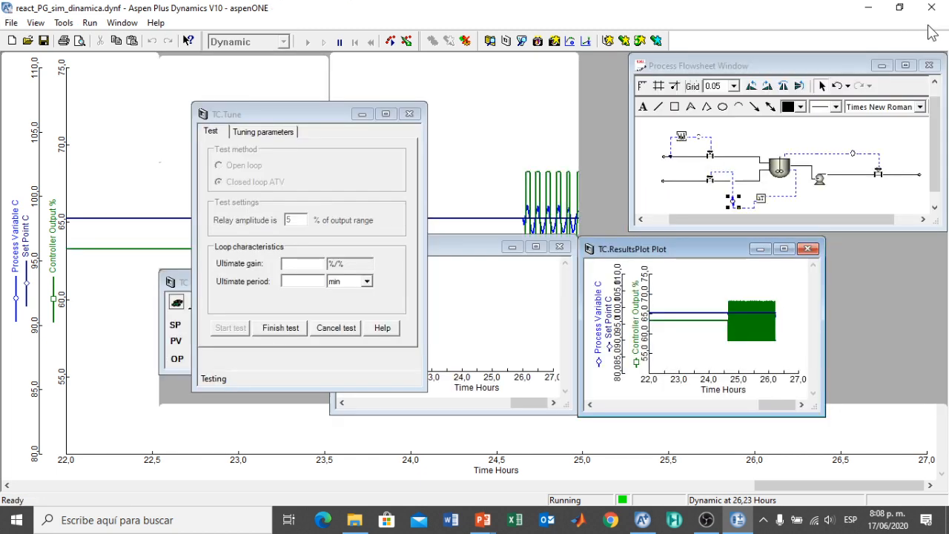
click(279, 329)
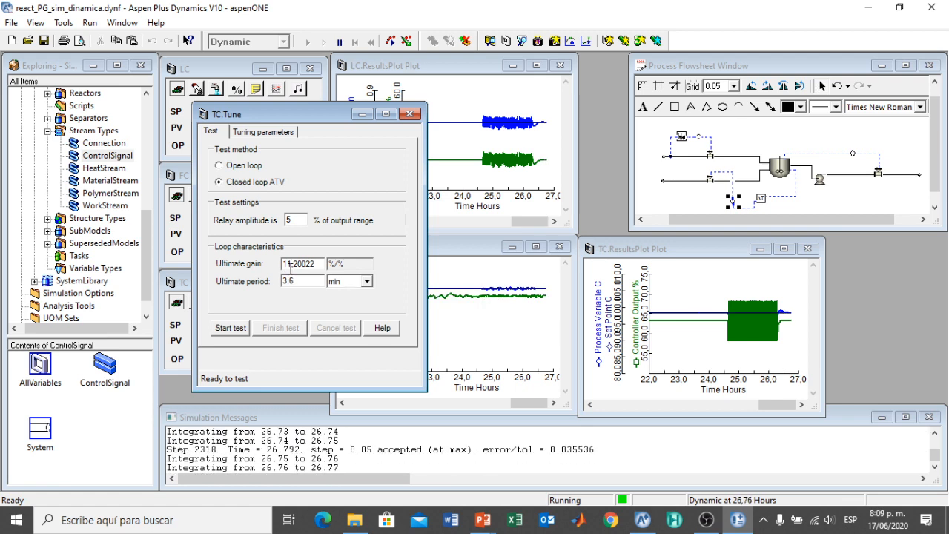
- Calculate PID tuning parameters for controller TC from the closed-loop ATV test using the Ziegler-Nichols rule
click(267, 138)
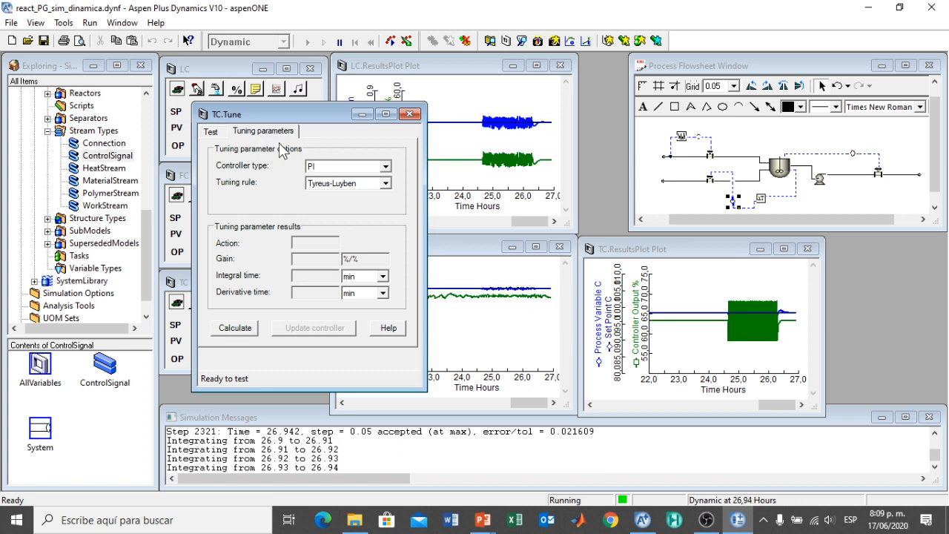
click(385, 184)
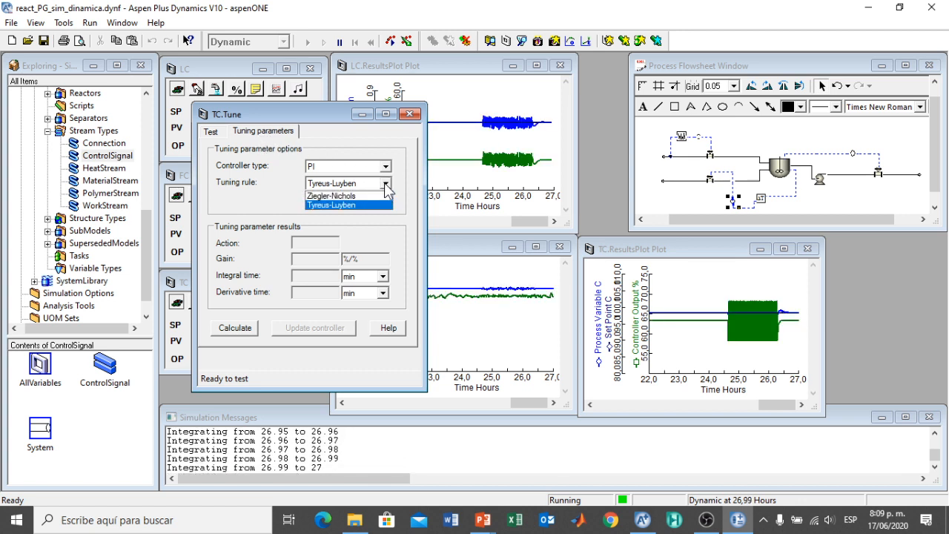
click(347, 196)
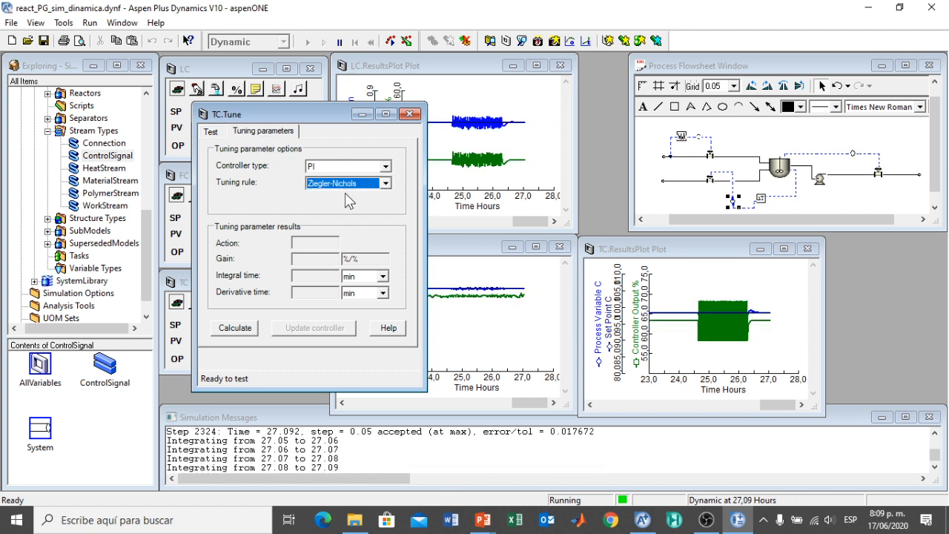
click(384, 169)
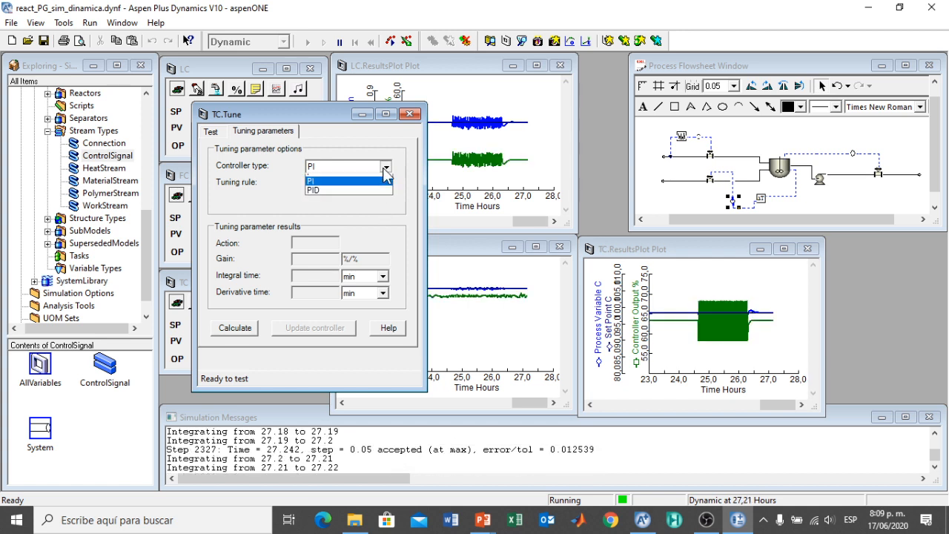
click(312, 197)
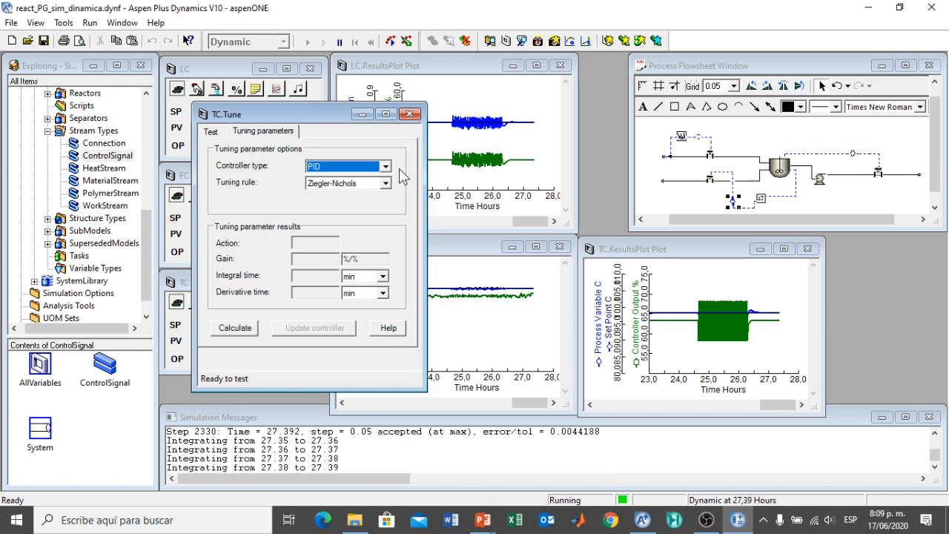
click(231, 329)
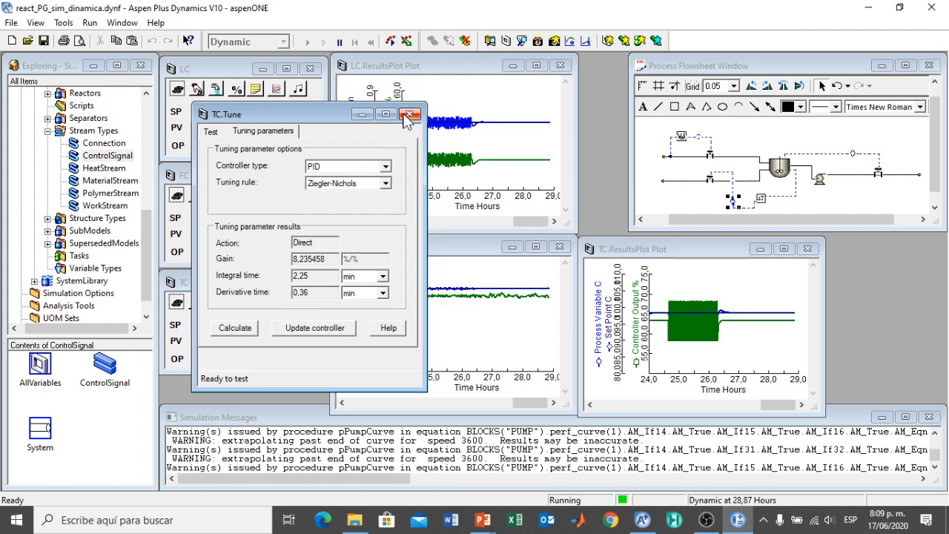
- Close TC's Tune form and verify in its Configure form that the closed-loop ATV tuning parameters were transferred
click(408, 117)
click(298, 303)
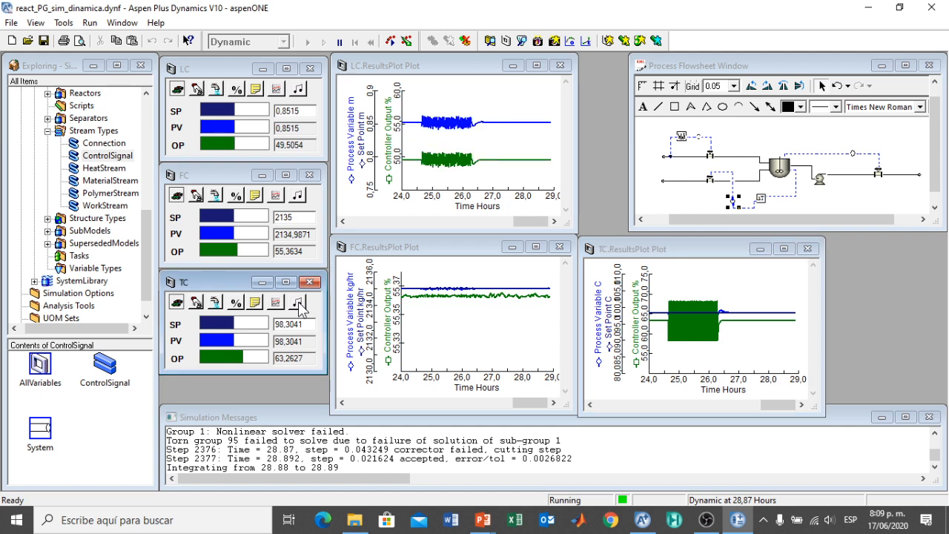
click(364, 210)
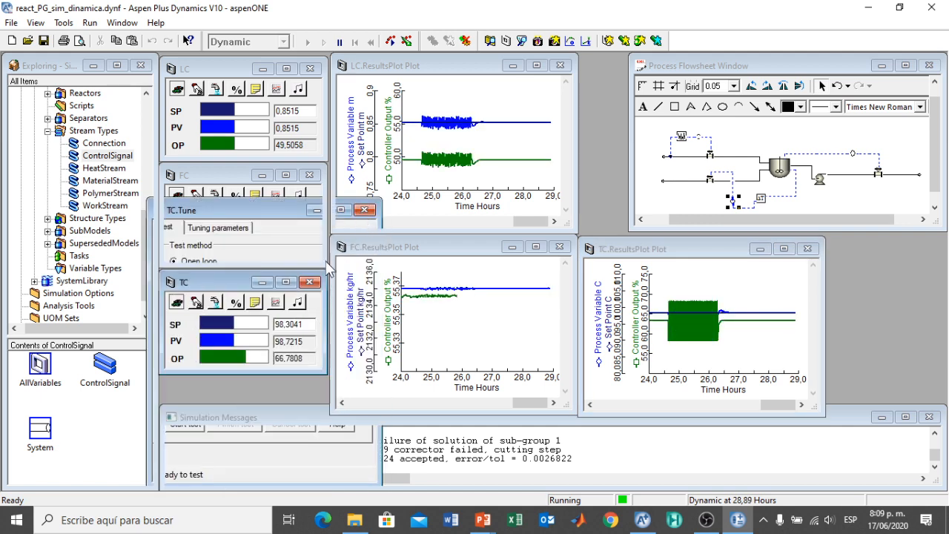
click(260, 304)
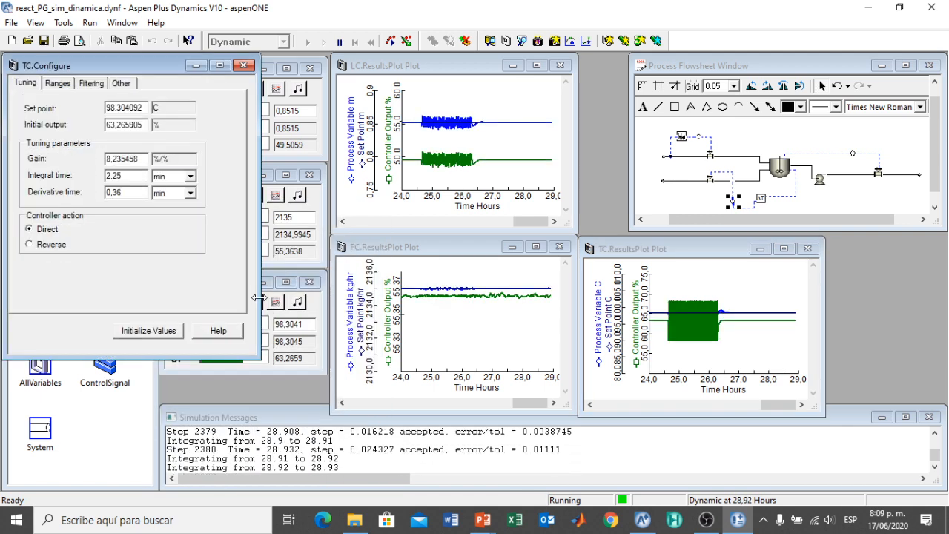
click(244, 65)
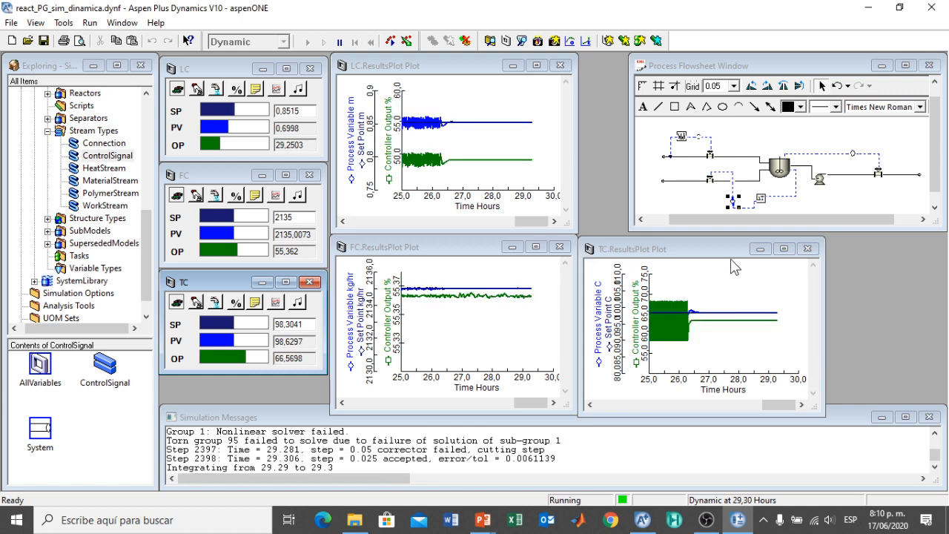
- Open the Manipulate form of the WATER feed stream from the process flowsheet
scroll(653, 192, up, 2)
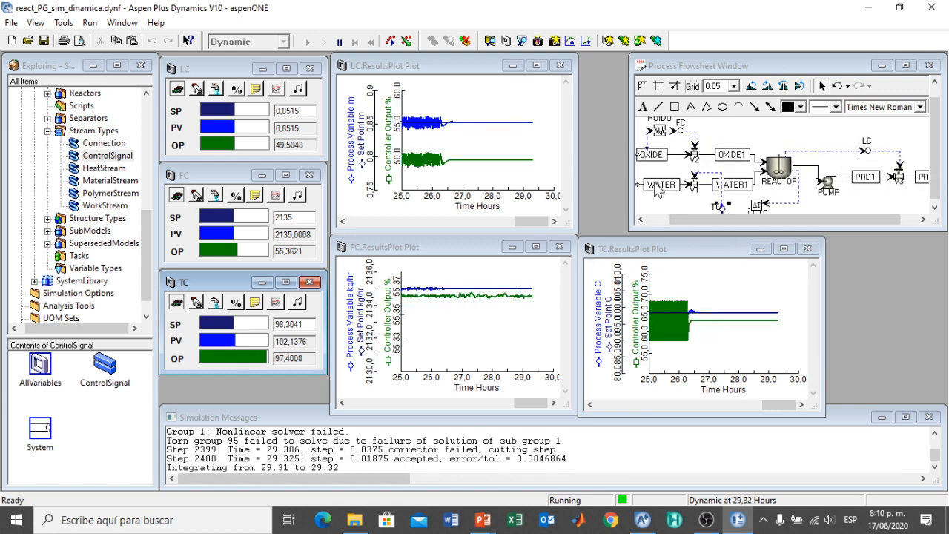
drag(769, 216, 729, 216)
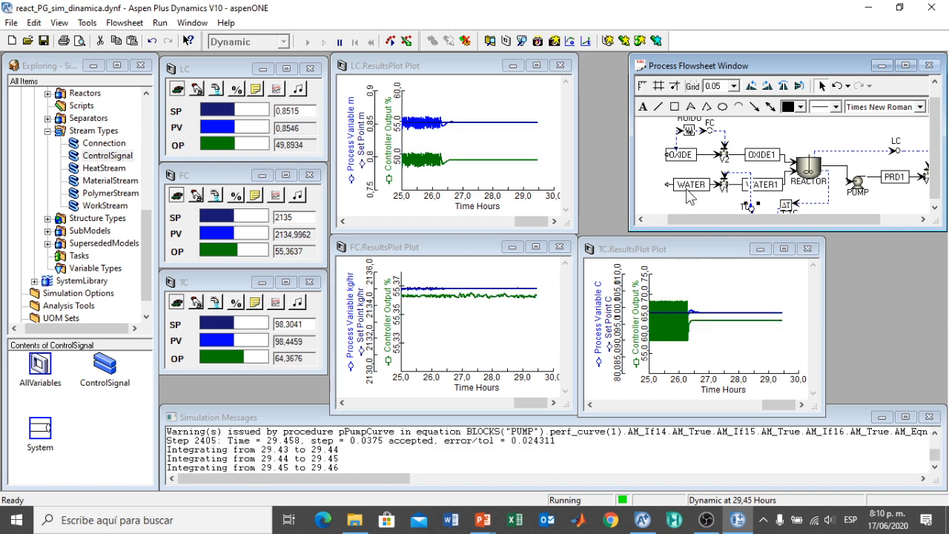
click(687, 191)
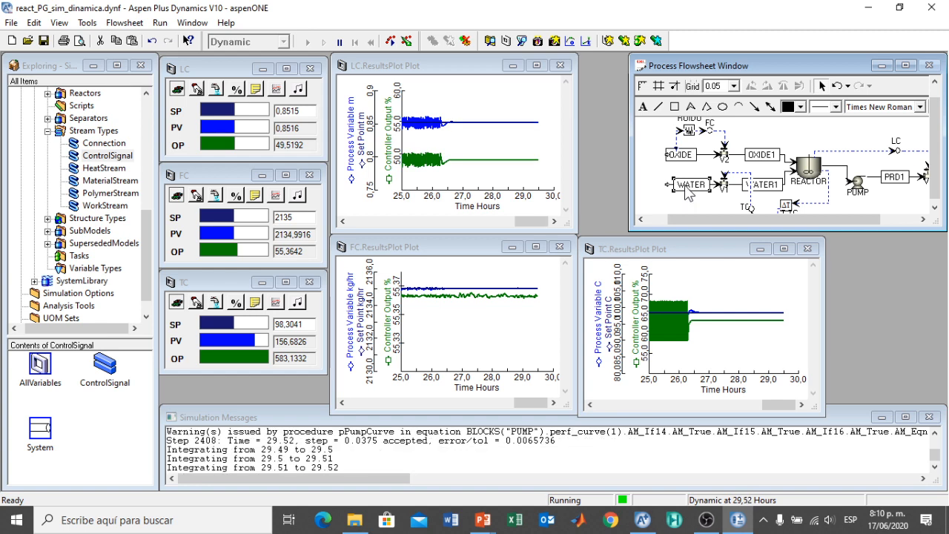
right_click(688, 191)
mouse_move(714, 192)
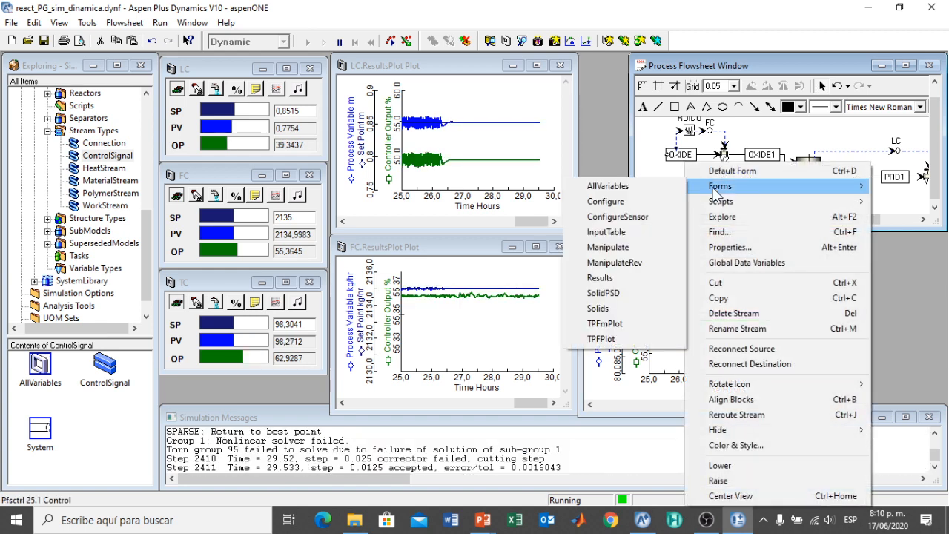
click(608, 247)
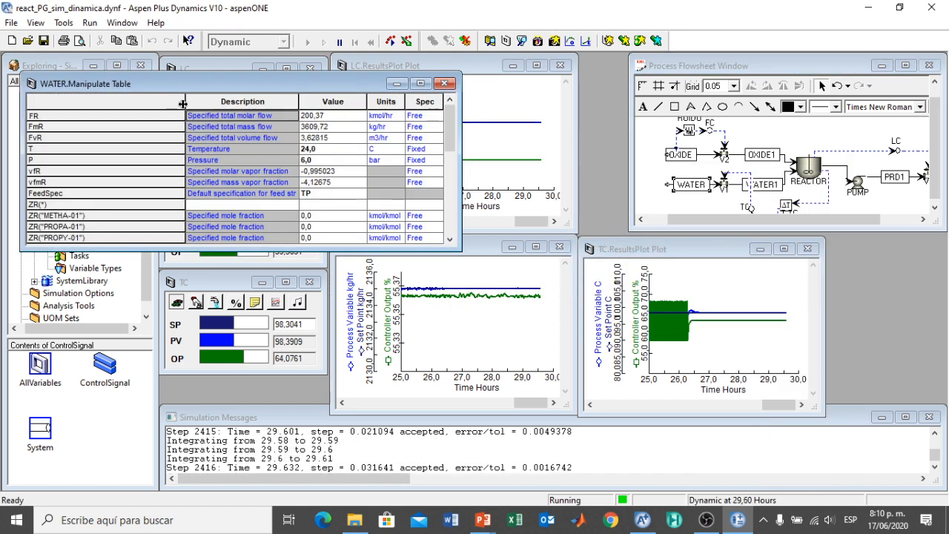
- Narrow the WATER Manipulate table and its columns, and set the stream's temperature to 40 °C
drag(183, 102, 96, 106)
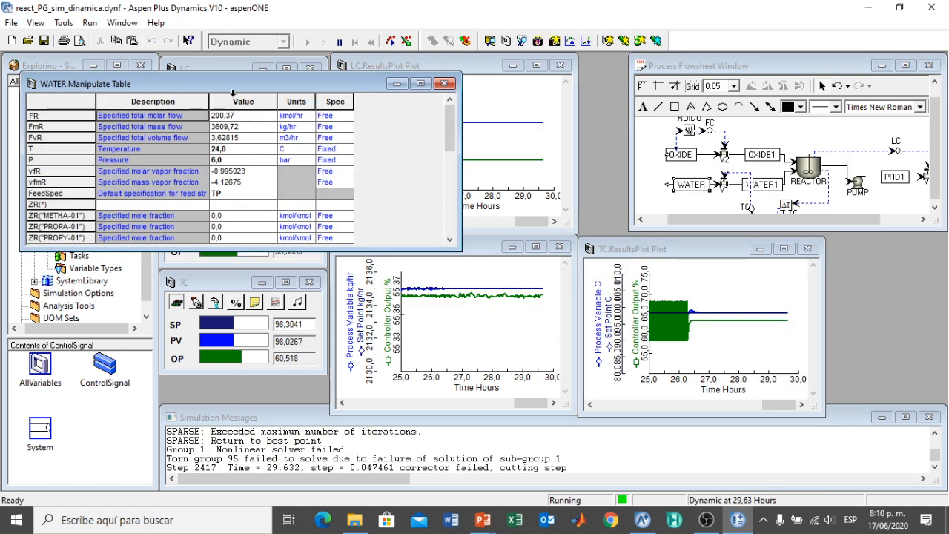
drag(209, 101, 160, 102)
click(464, 162)
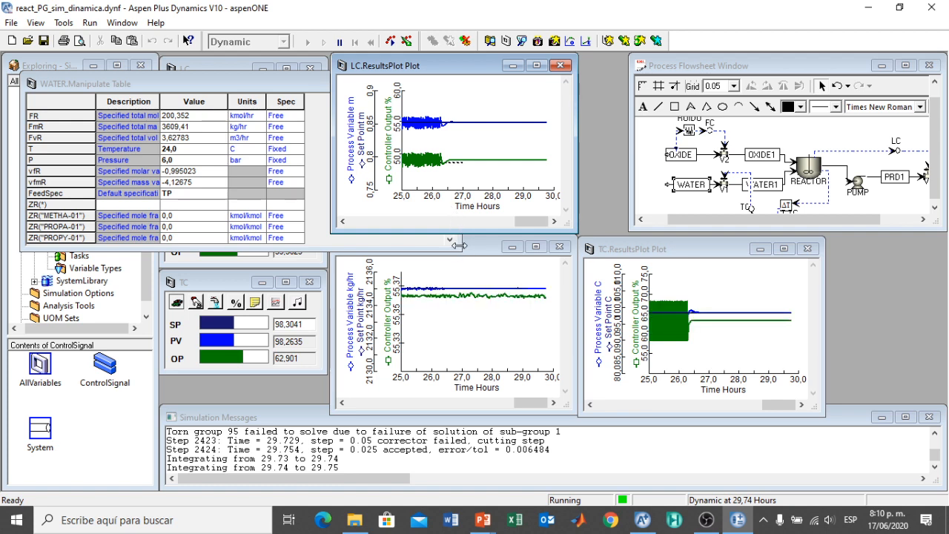
drag(460, 245, 301, 247)
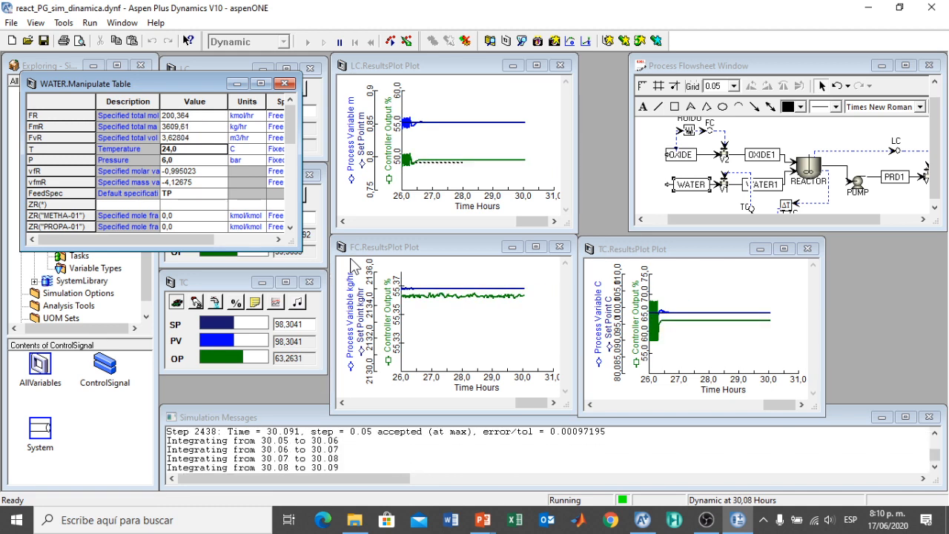
text(0)
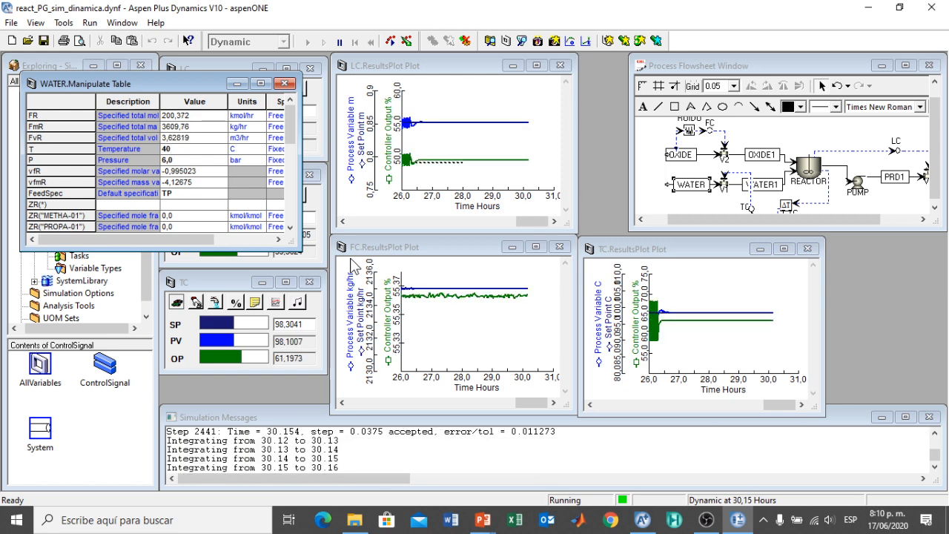
key(Tab)
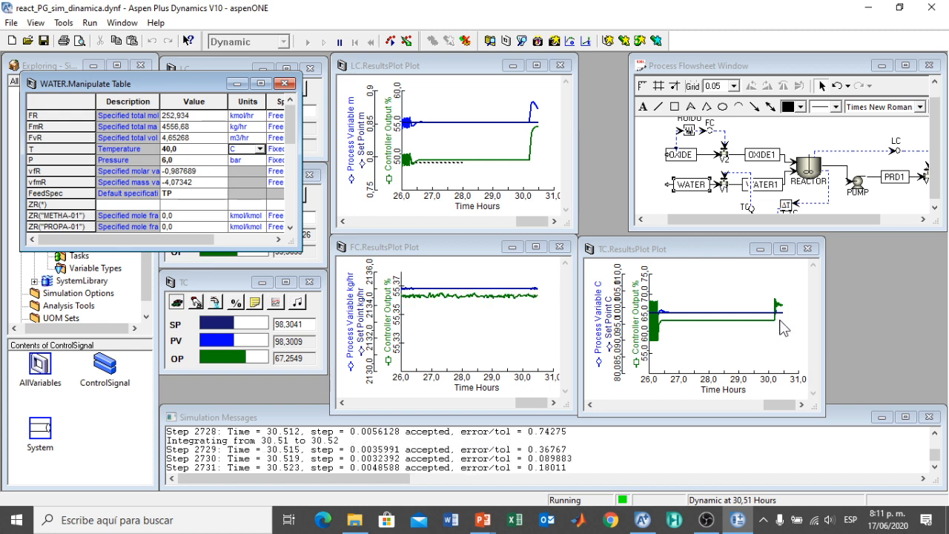
- Examine the enlarged TC and LC results plots for the response to the water temperature disturbance, restoring each plot's size
click(784, 248)
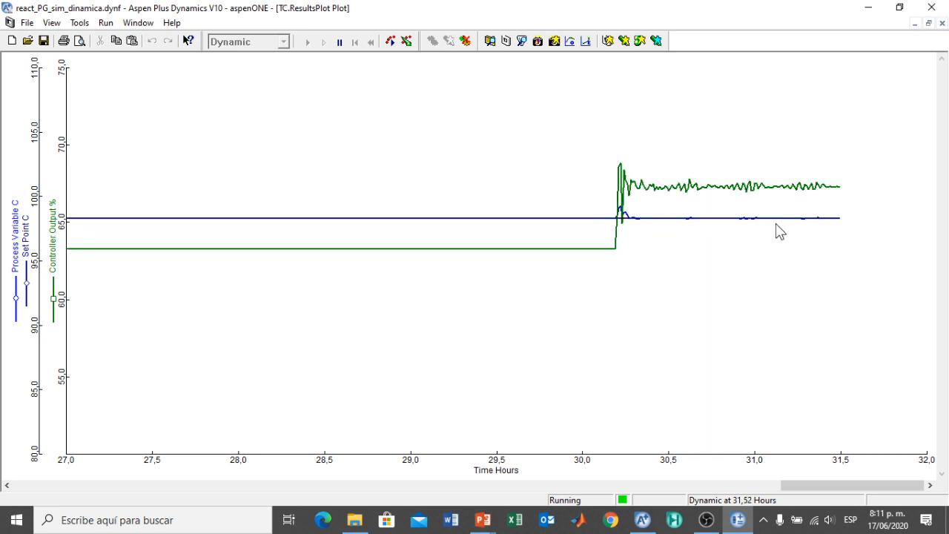
click(929, 23)
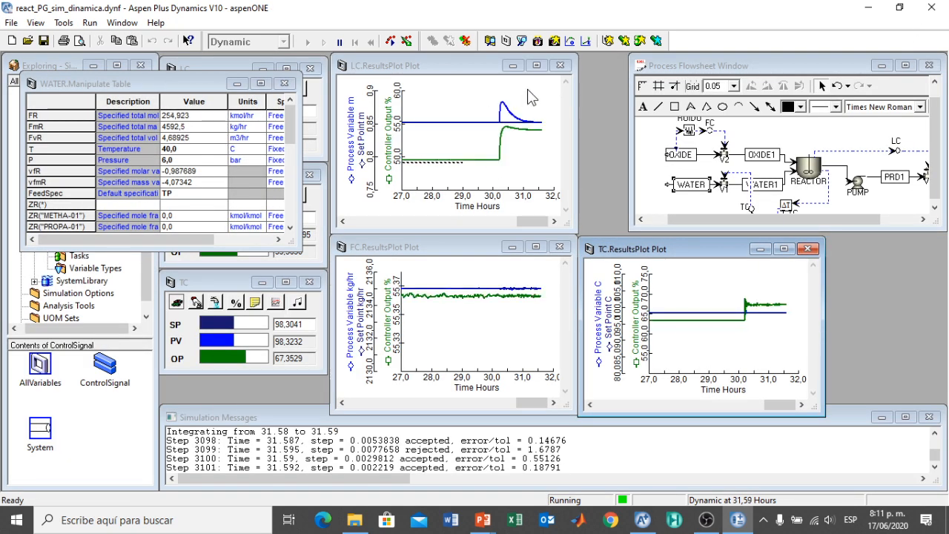
click(536, 65)
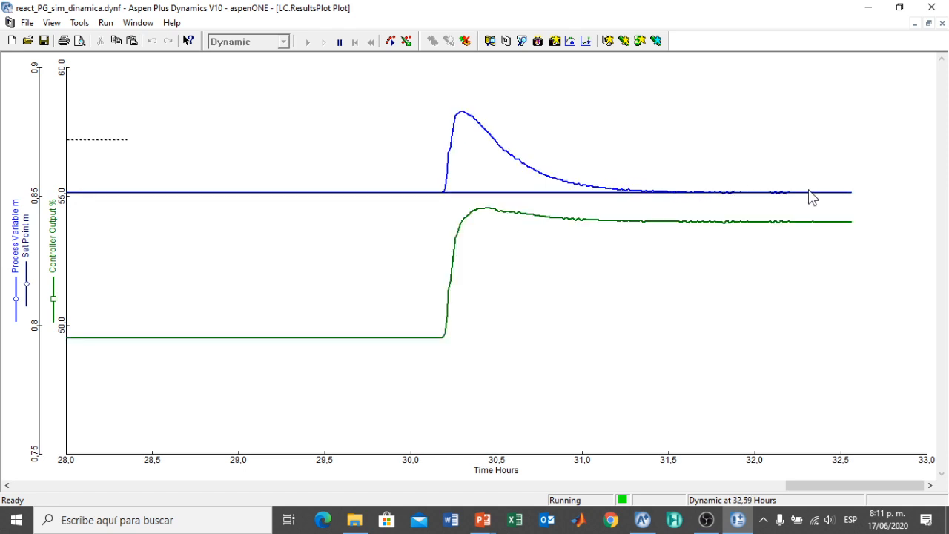
click(928, 23)
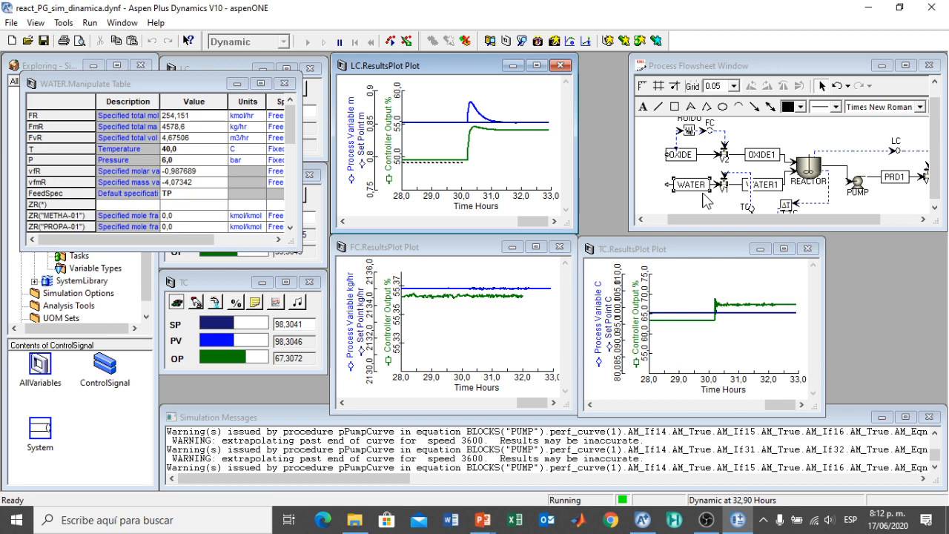
- Set the WATER stream's temperature to 24 °C and close its Manipulate table
click(198, 149)
text(2)
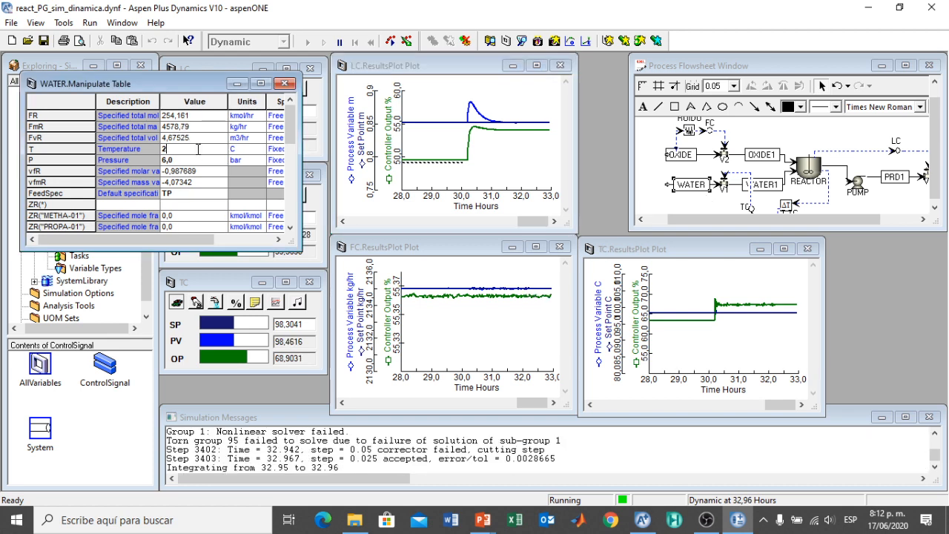
text(4)
key(Tab)
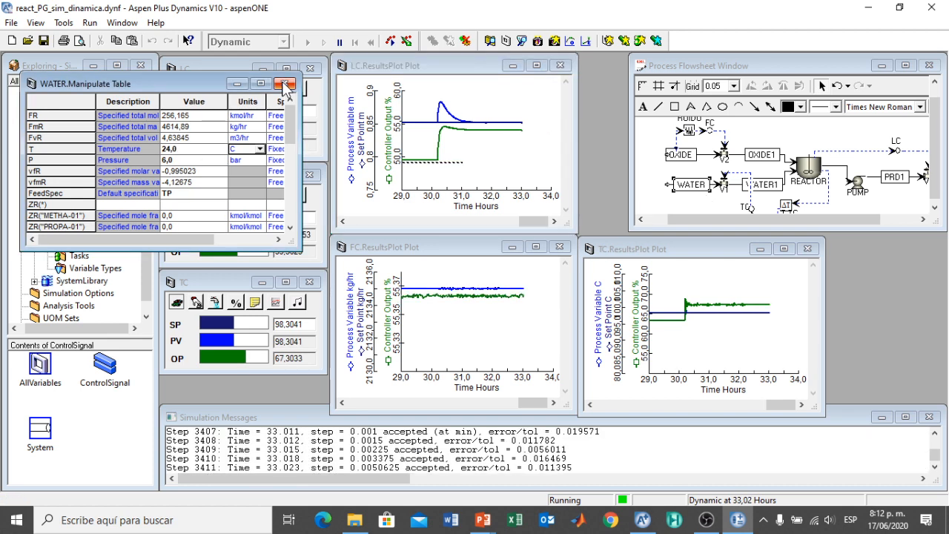
click(286, 83)
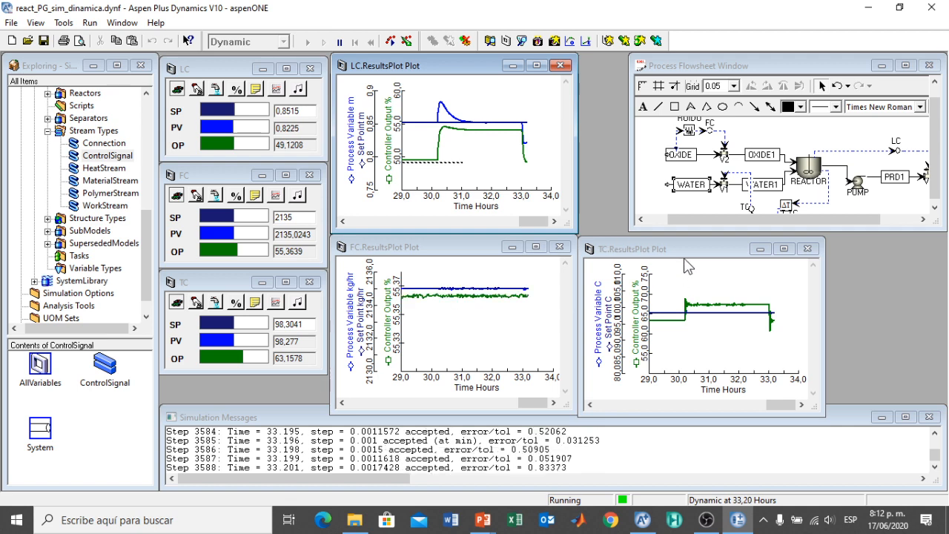
- Open the Manipulate form of the OXIDE feed stream and narrow its columns and window to uncover the plots
click(690, 158)
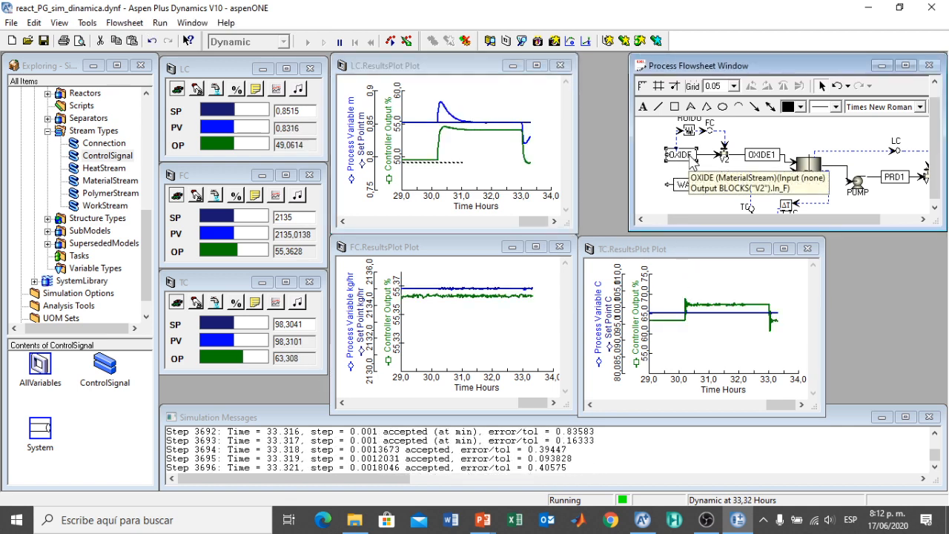
right_click(692, 162)
mouse_move(716, 184)
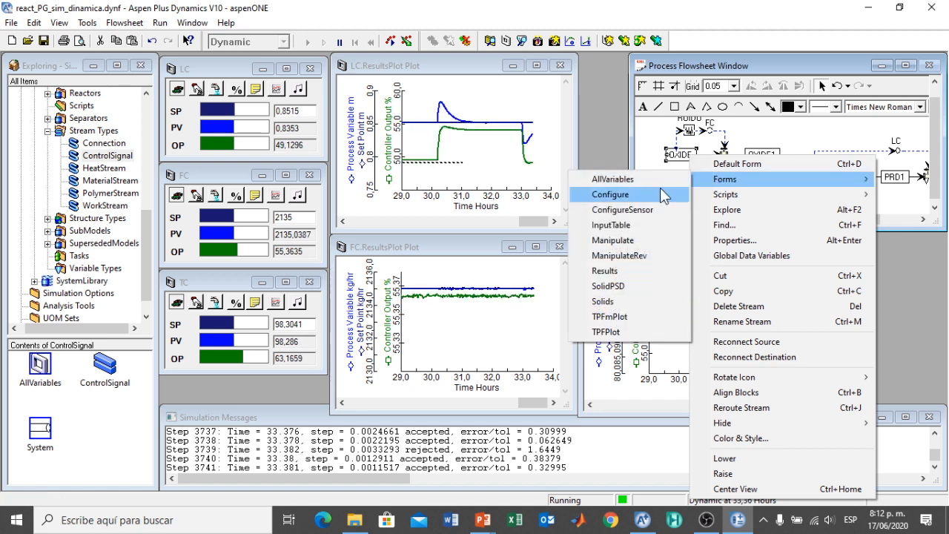
click(632, 239)
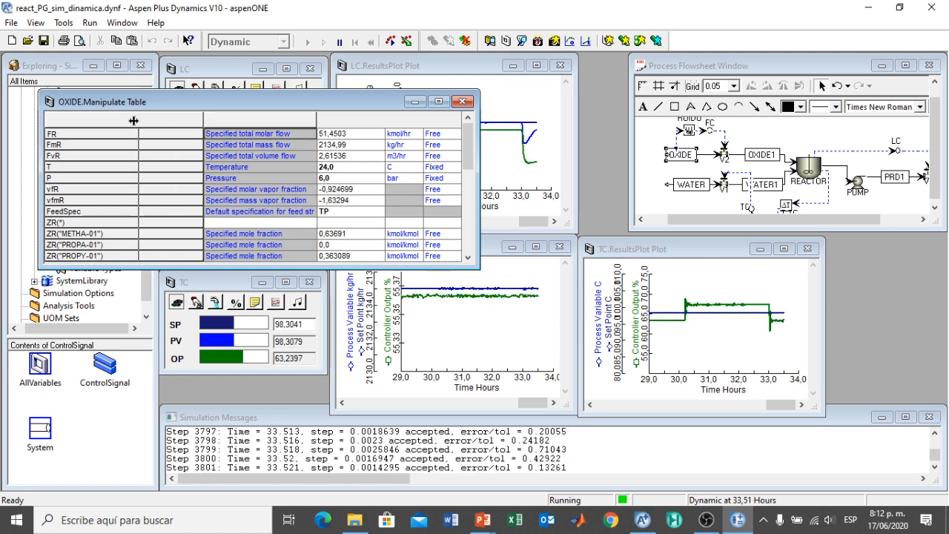
double_click(204, 119)
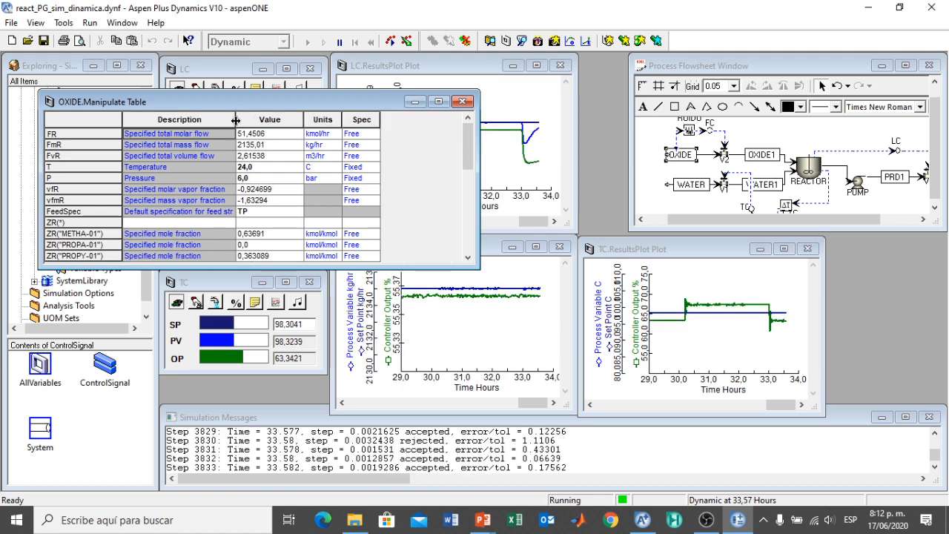
drag(235, 120, 184, 119)
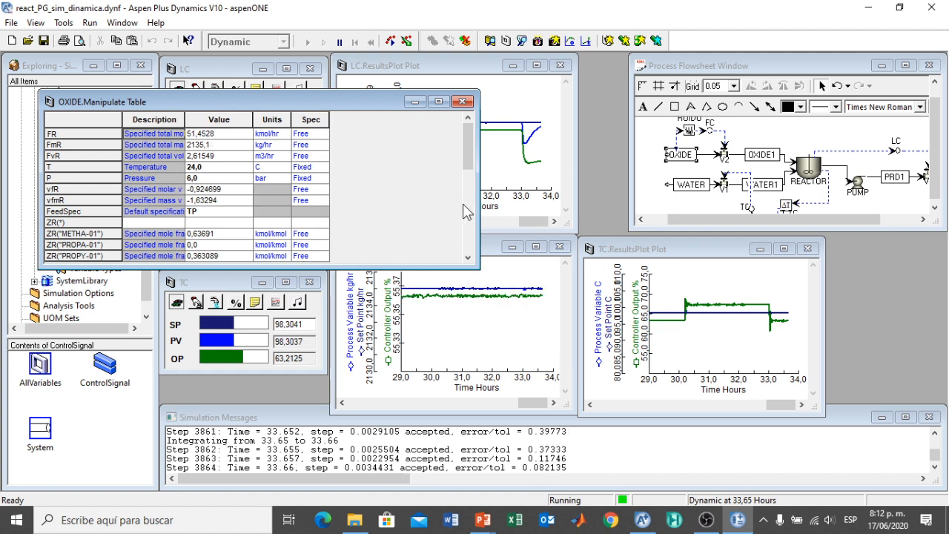
drag(479, 204, 315, 211)
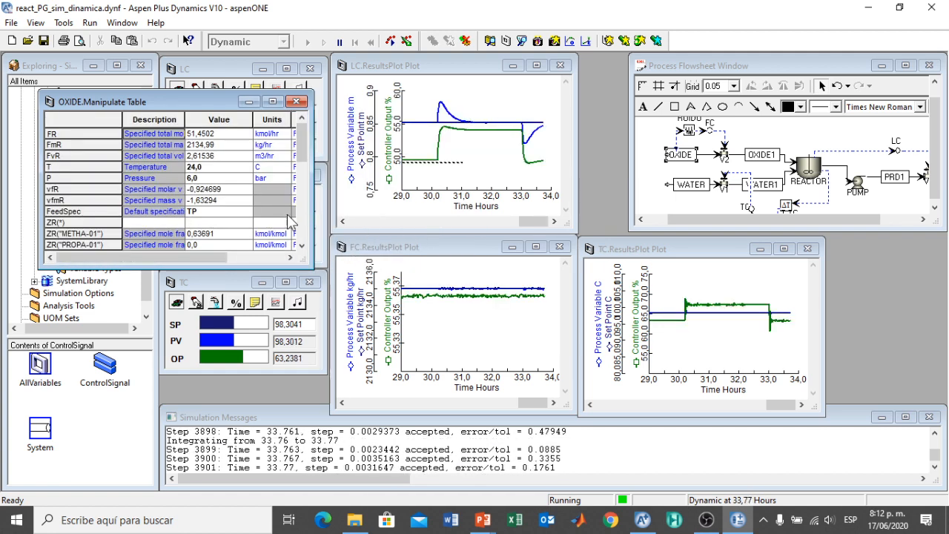
- Set the OXIDE stream's pressure to 6.5 bar
click(205, 180)
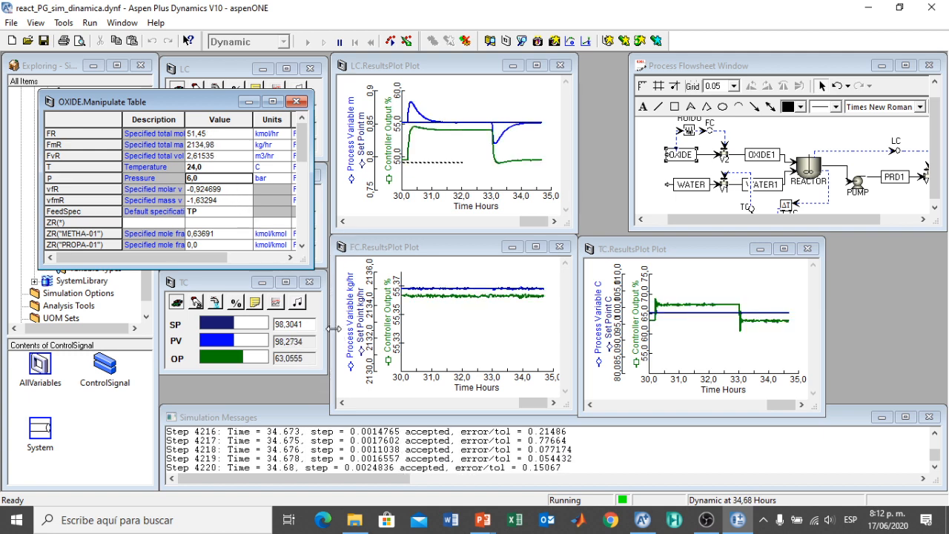
text(6,)
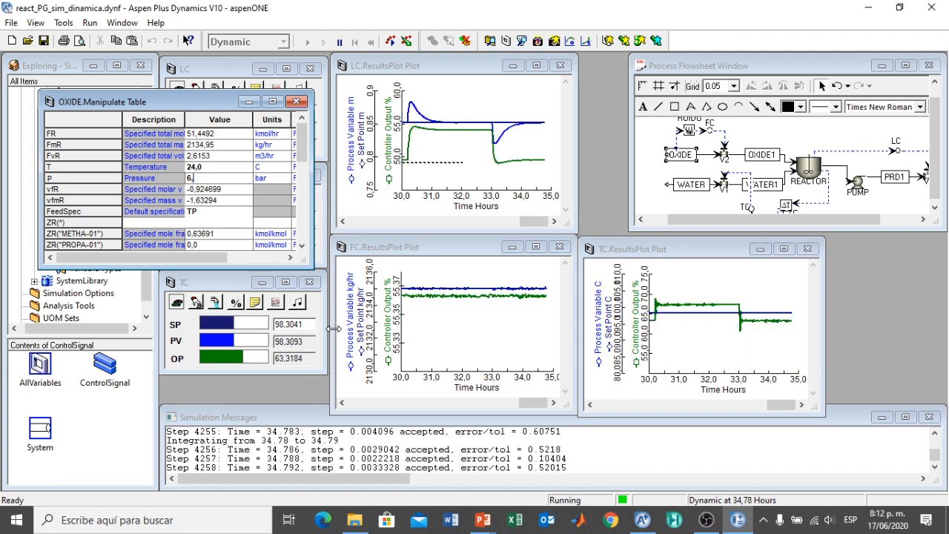
text(5)
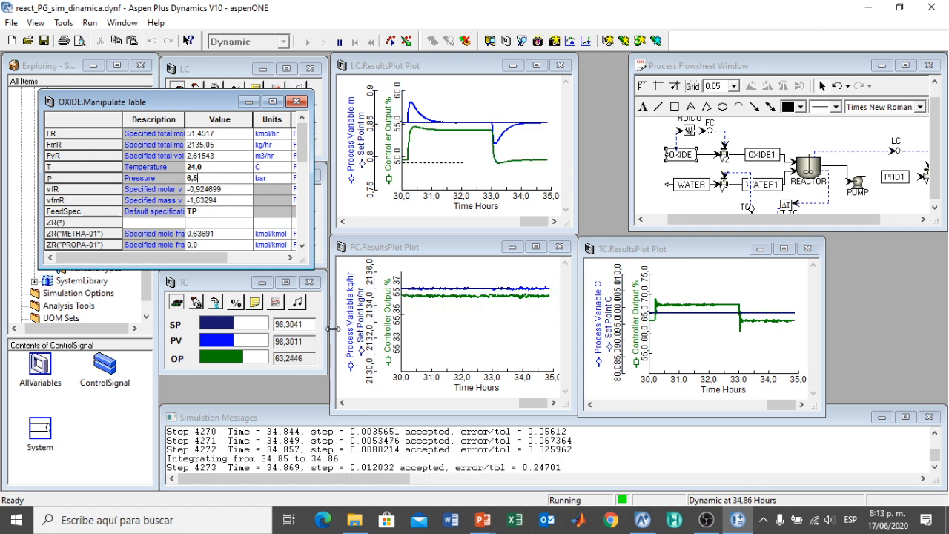
key(Tab)
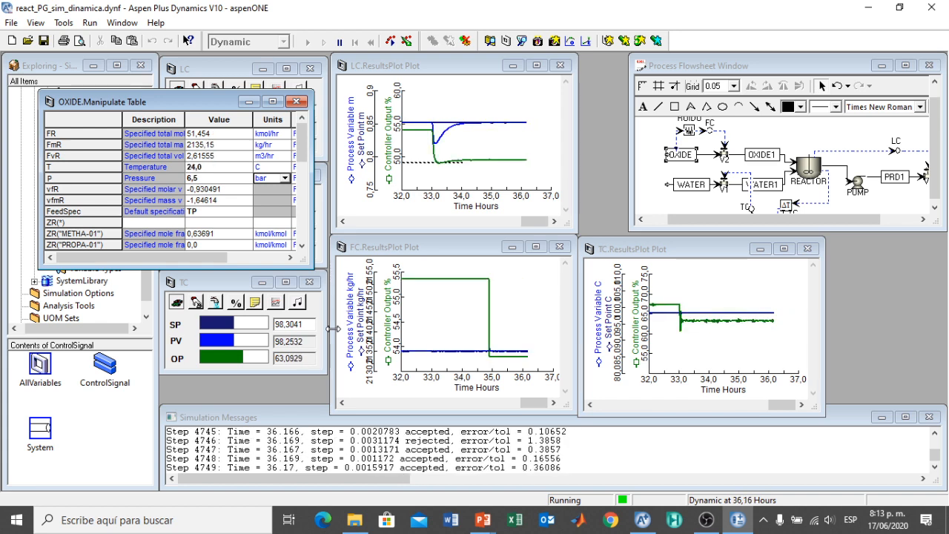
- Move the OXIDE Manipulate table lower, set the stream's pressure to 6 bar, and close the table
drag(156, 99, 162, 150)
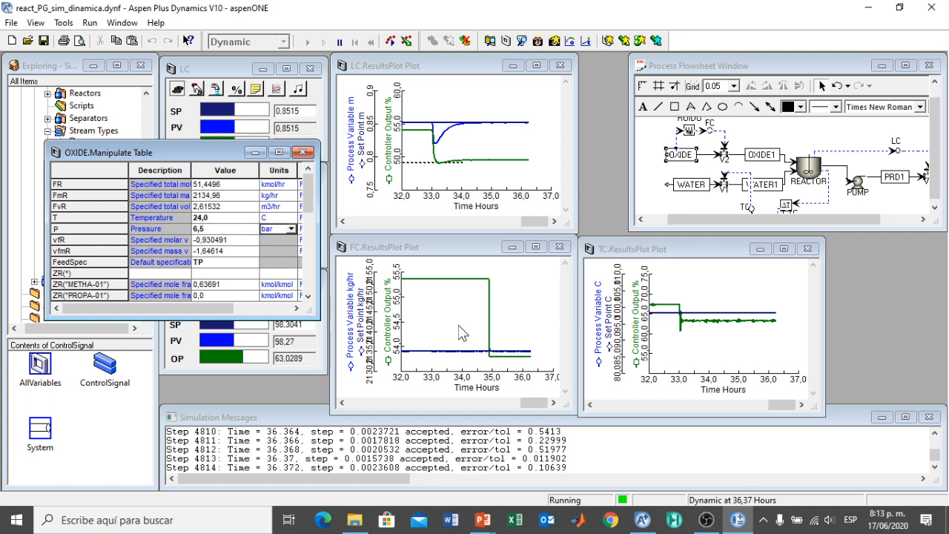
click(226, 229)
text(6)
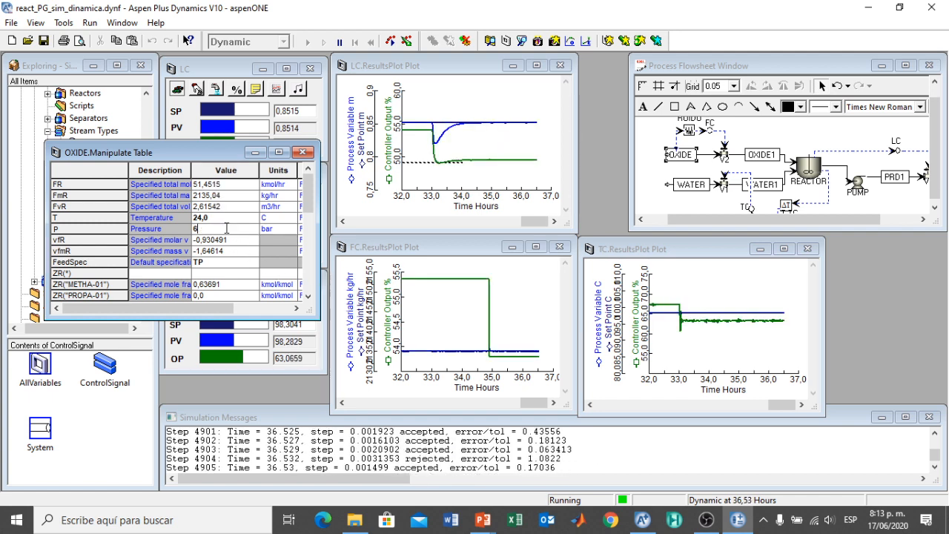
key(Return)
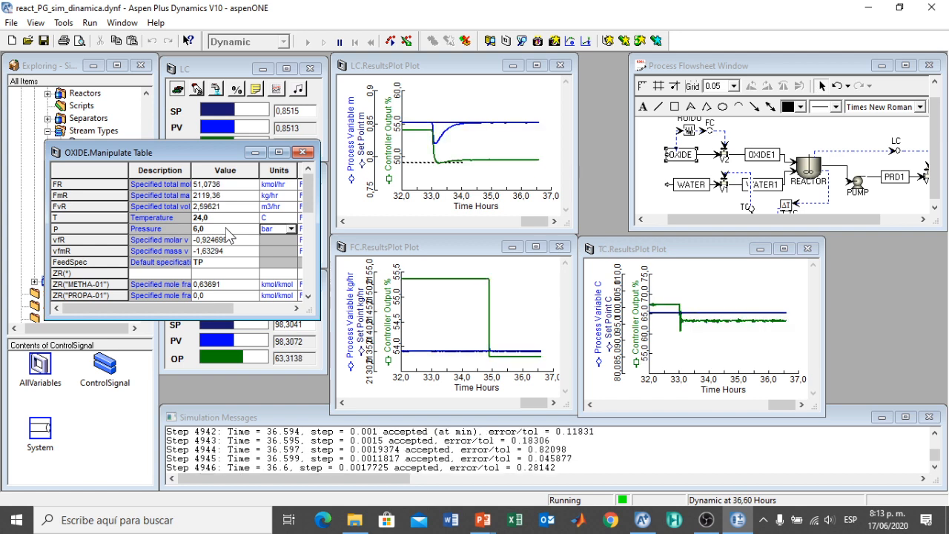
click(302, 152)
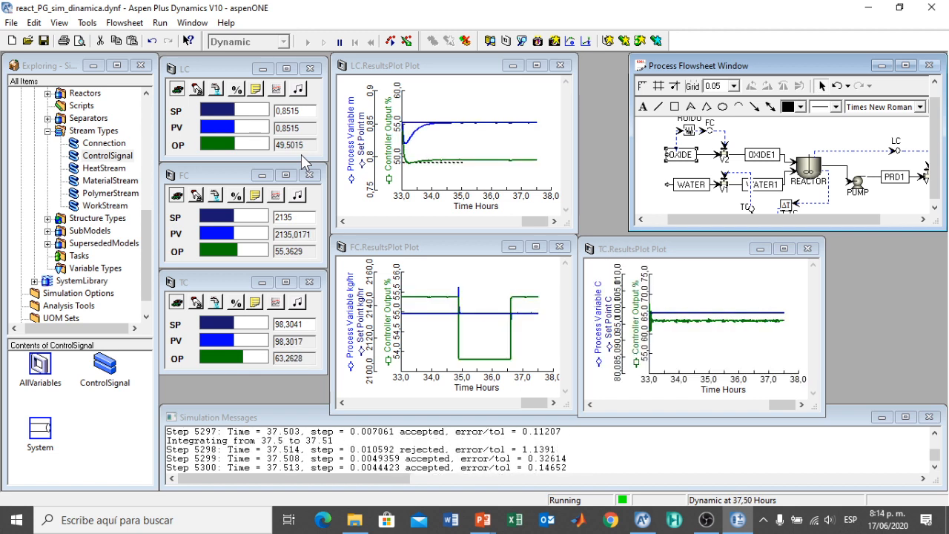
- Set controller LC's set point to 0.88 m and enlarge its results plot to examine the response
click(288, 113)
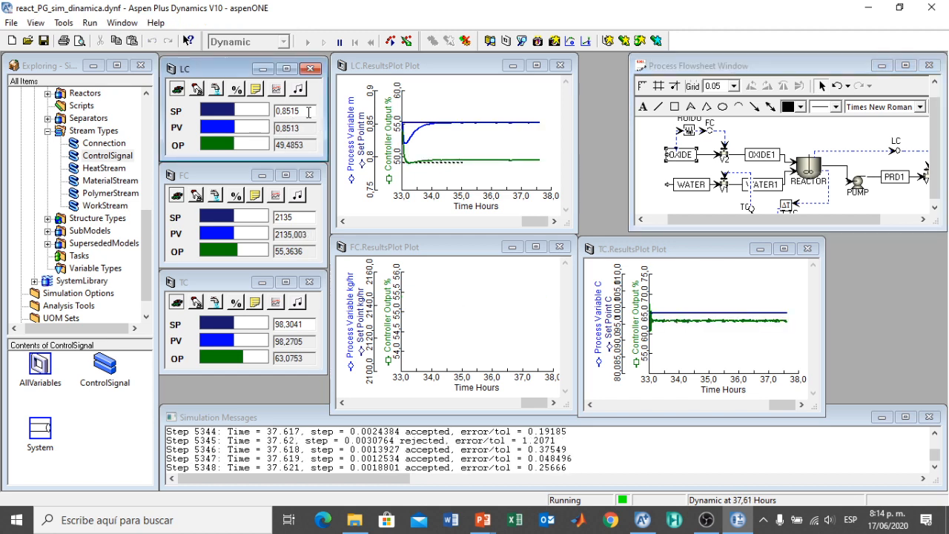
drag(308, 111, 287, 115)
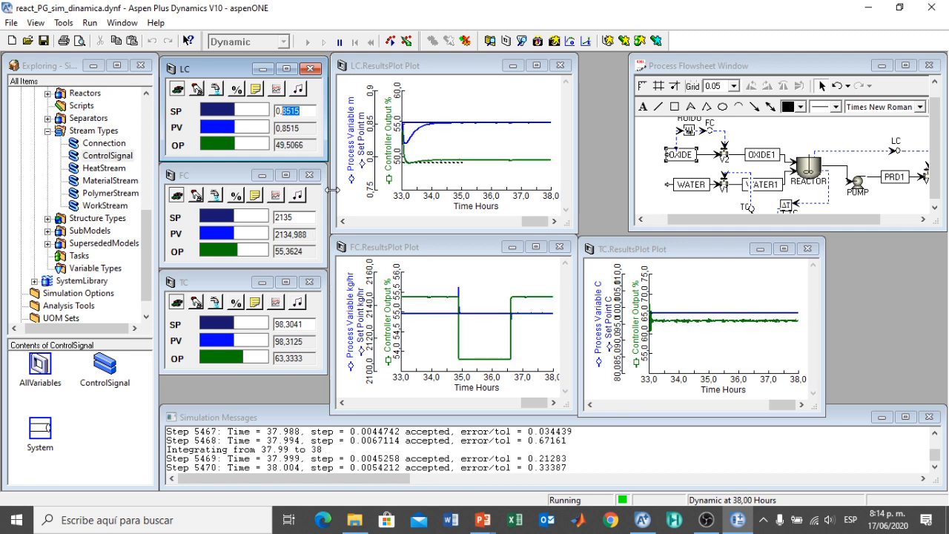
text(88)
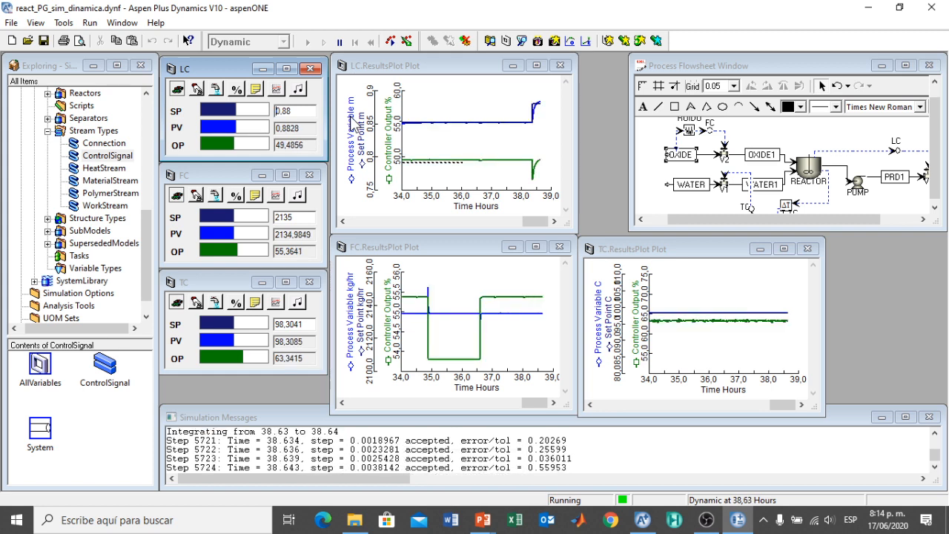
click(542, 66)
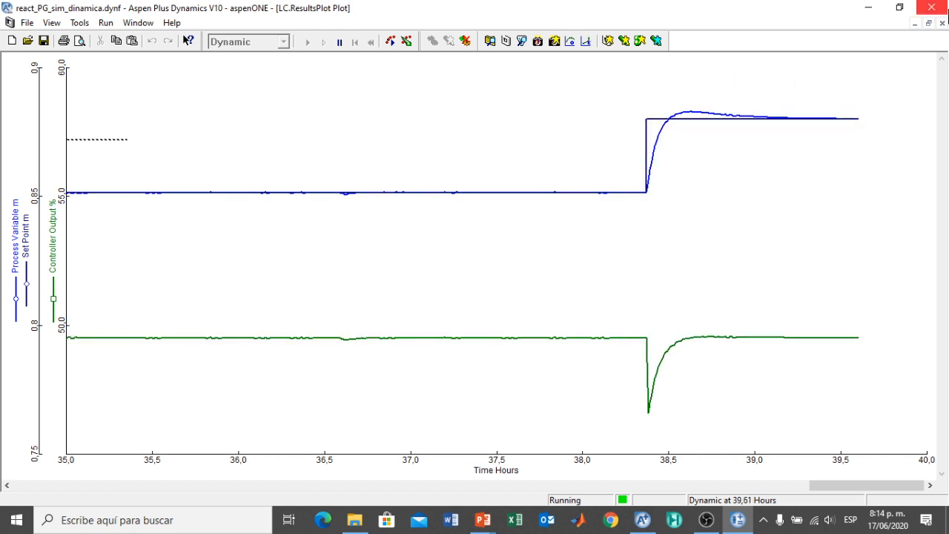
- Set controller TC's set point to 99.2 °C and examine the response in its enlarged results plot
click(929, 23)
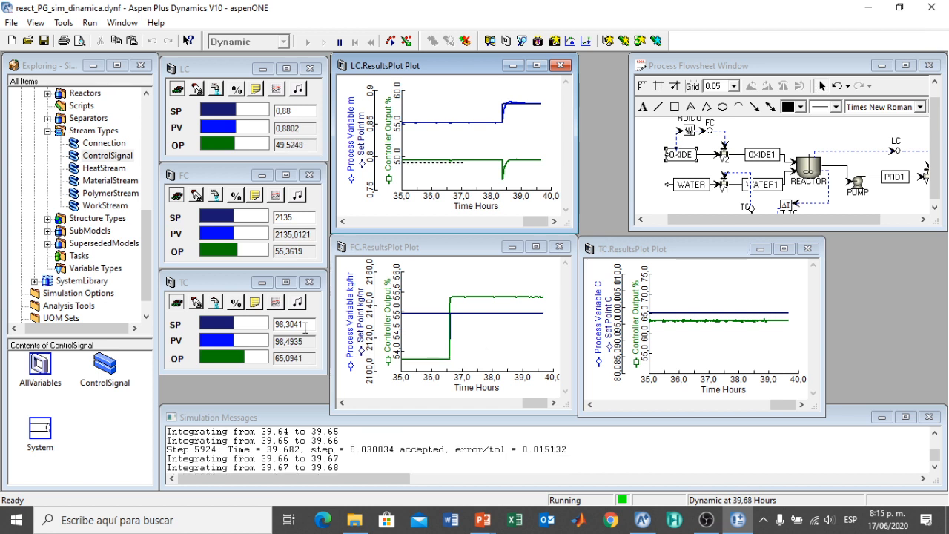
click(302, 326)
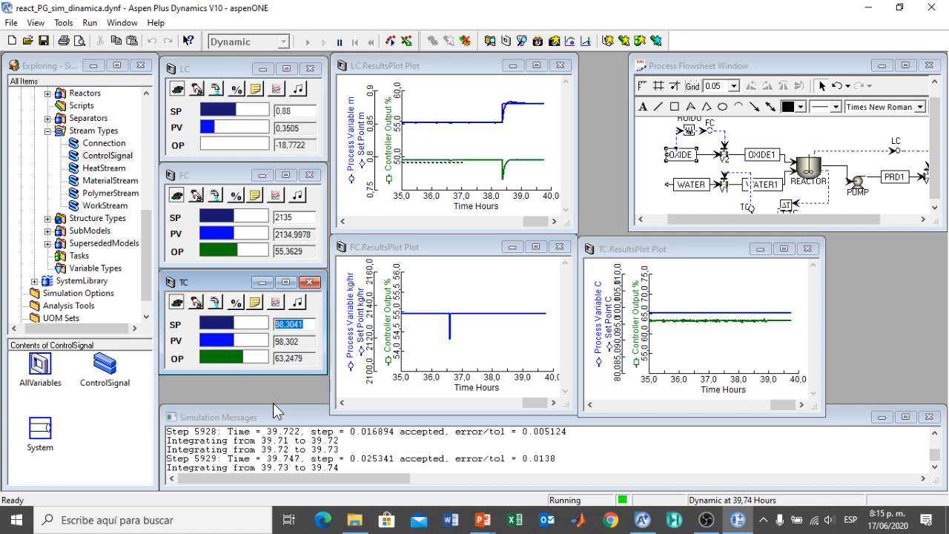
text(99)
key(Return)
text(,2)
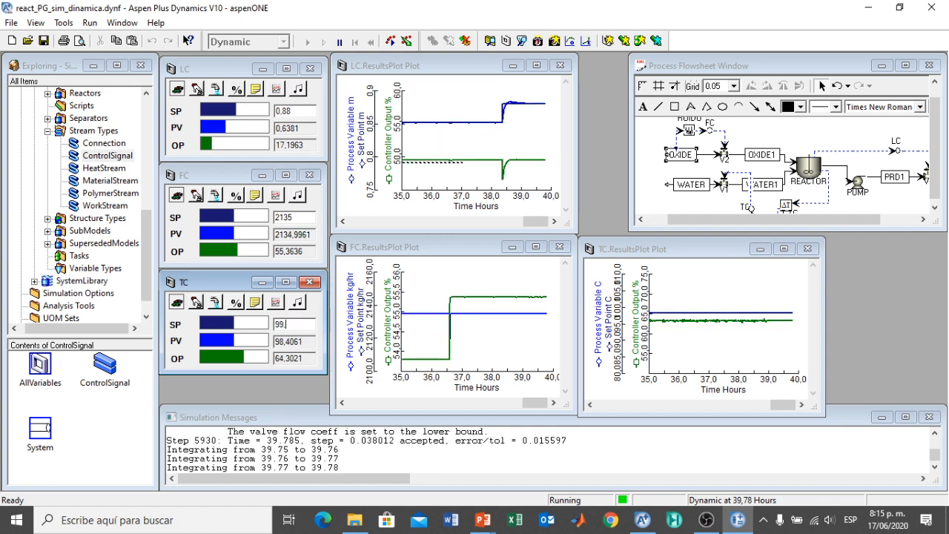
key(Return)
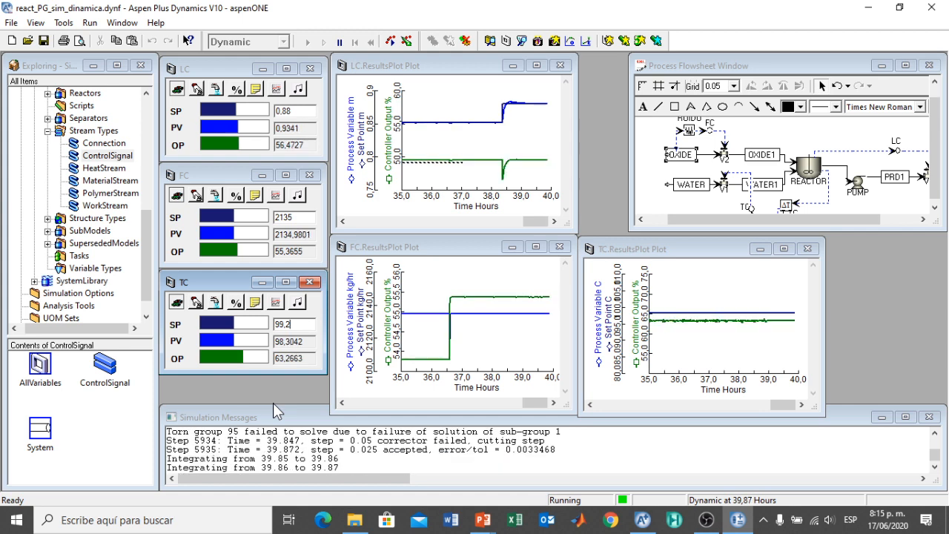
key(Return)
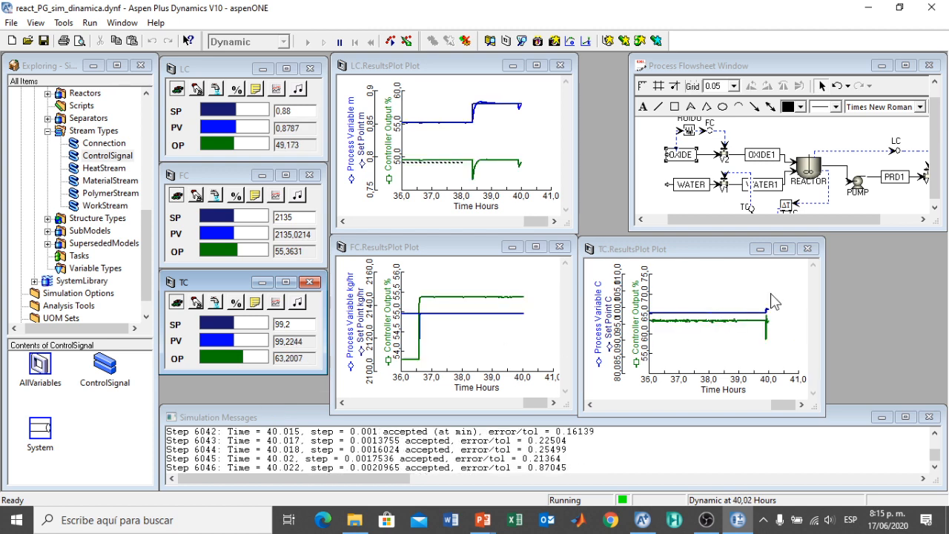
click(783, 249)
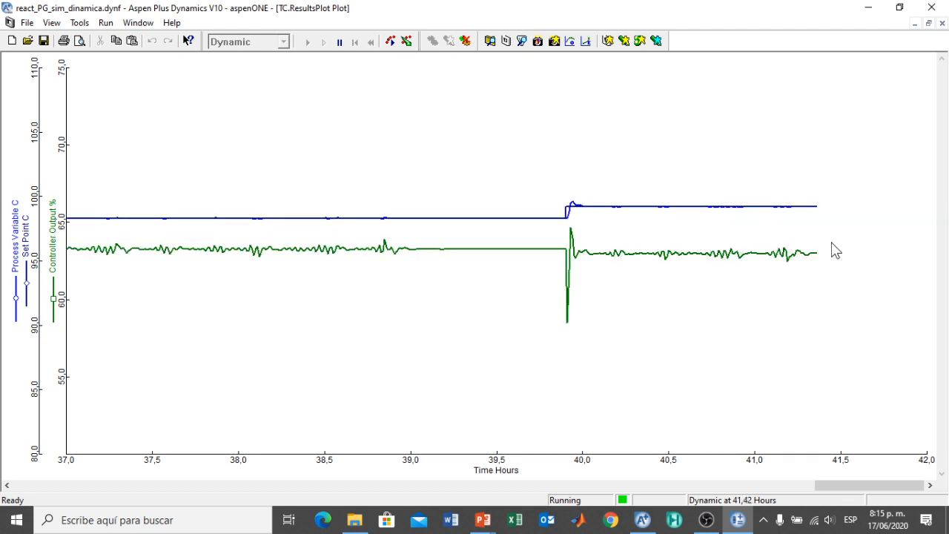
click(929, 24)
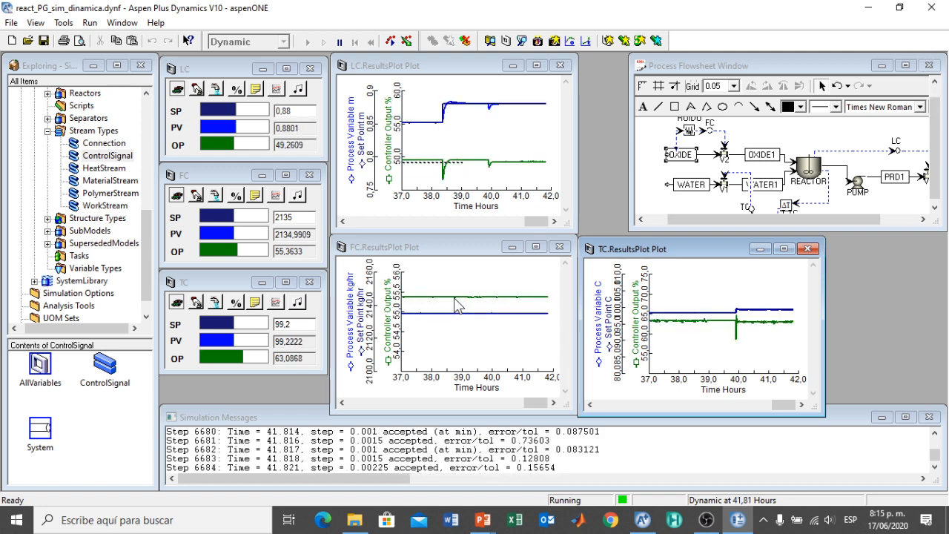
- Set flow controller FC's gain to 0.4 %/% in its configuration form and close the form
click(298, 197)
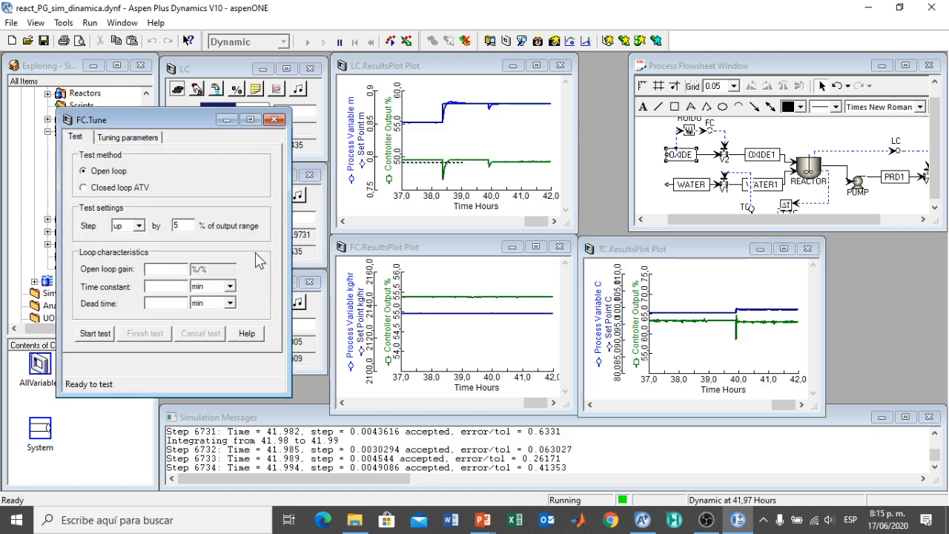
click(274, 120)
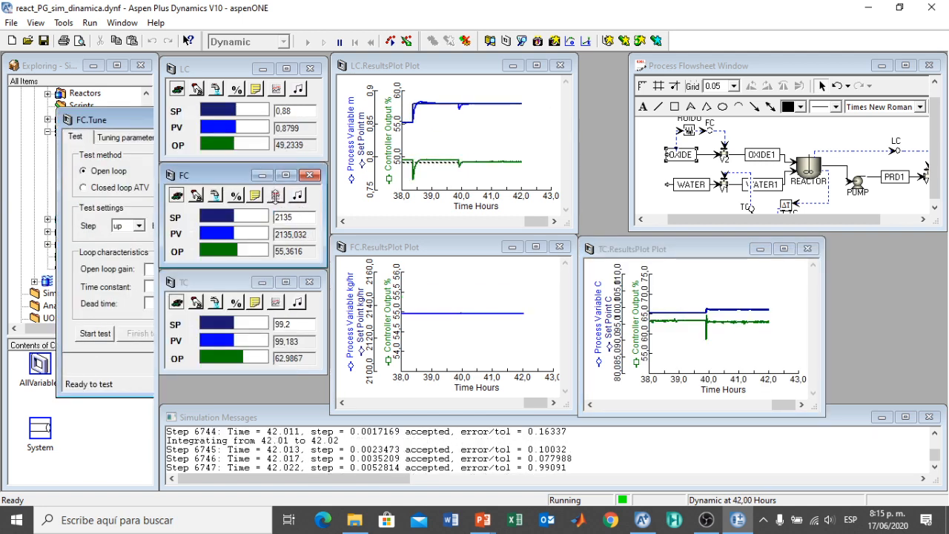
click(255, 196)
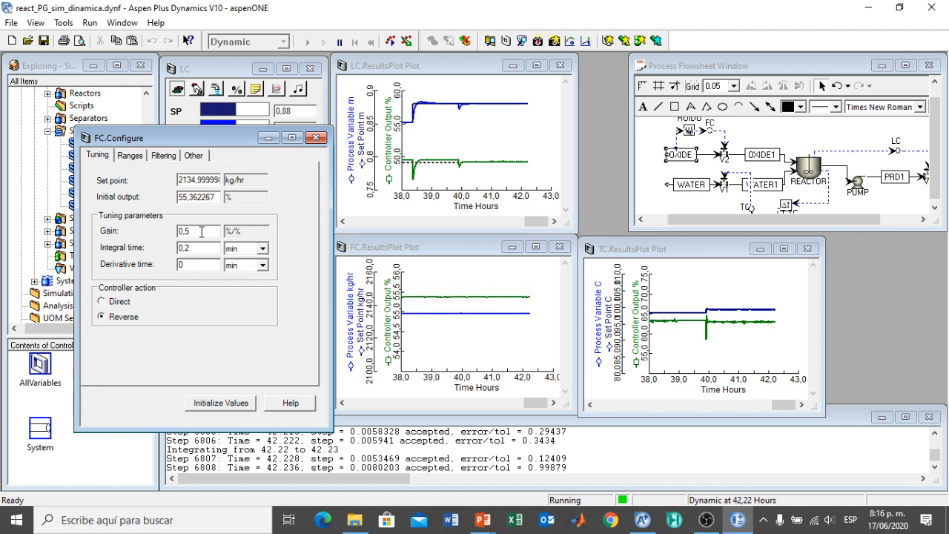
key(BackSpace)
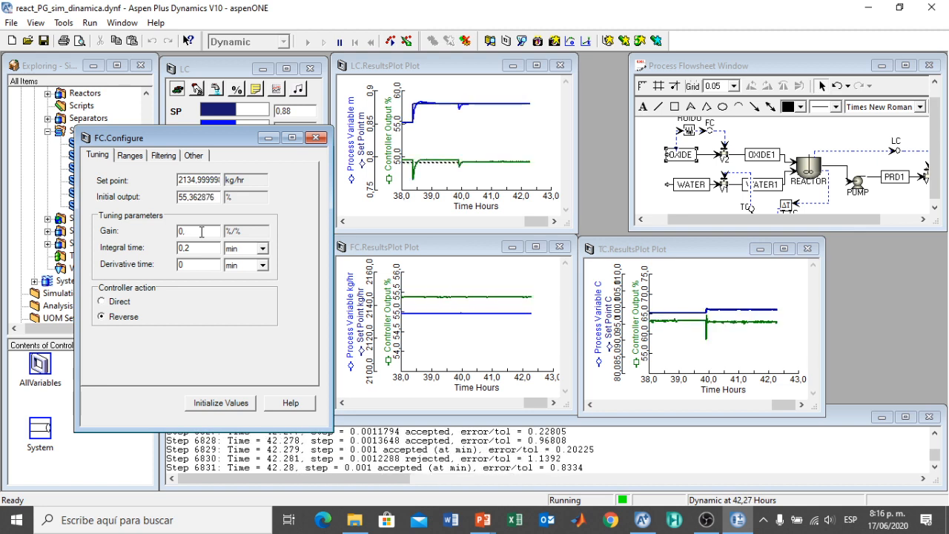
text(4)
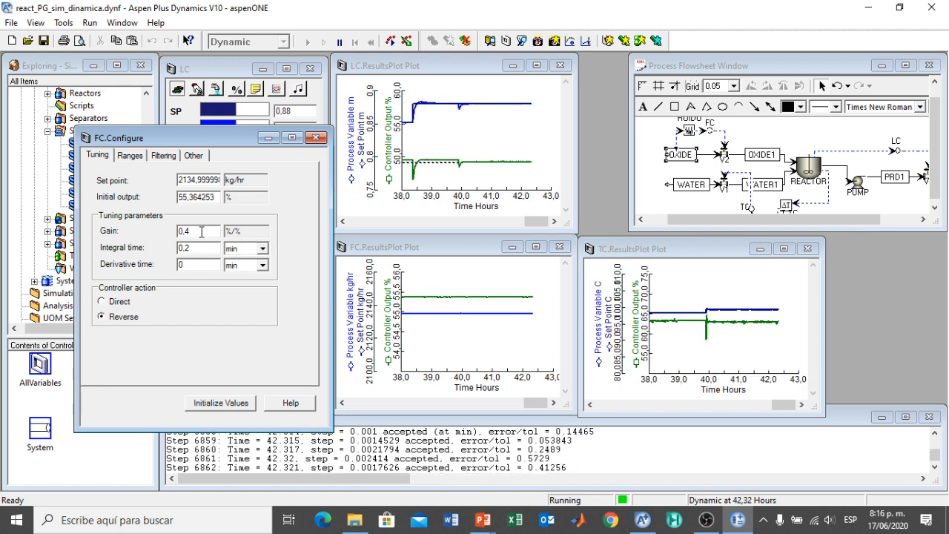
click(317, 139)
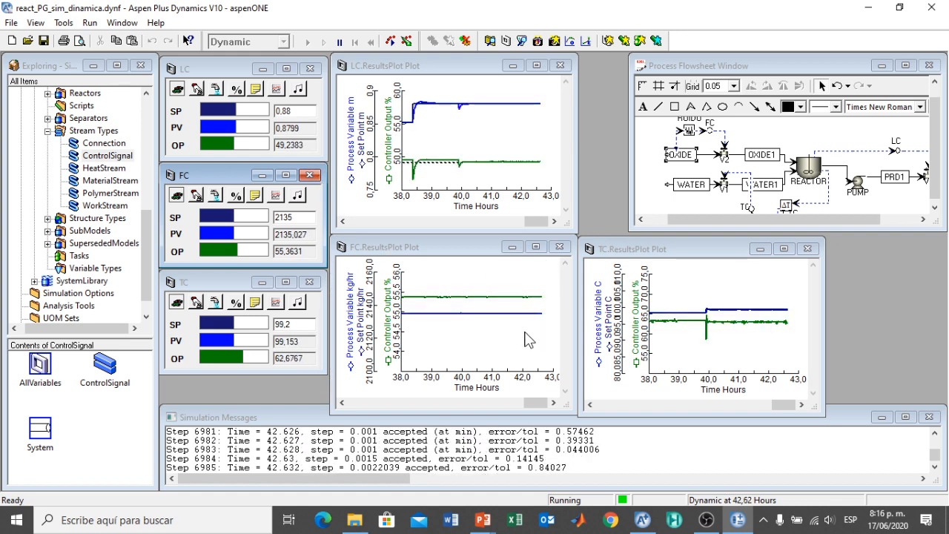
- Examine controller FC's enlarged results plot, restore it to its original size, and pause the dynamic simulation
click(535, 248)
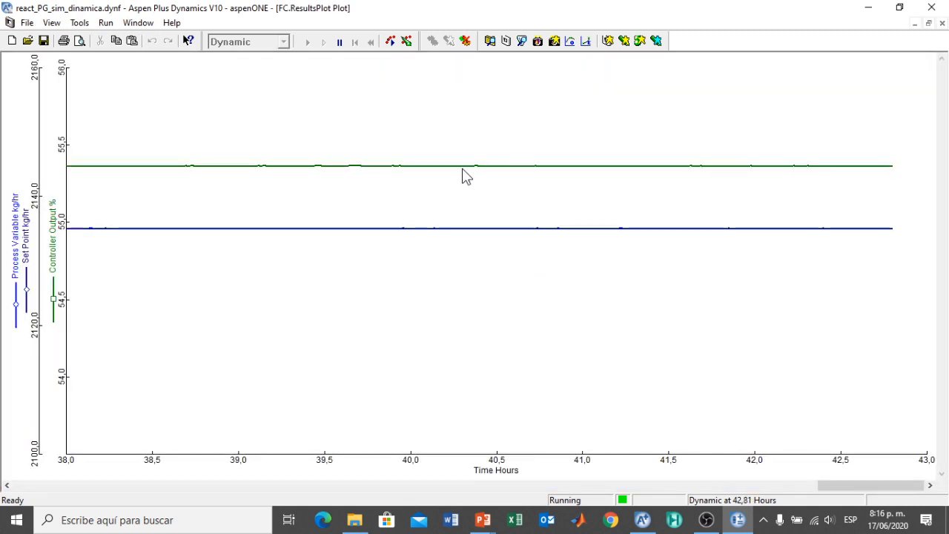
click(928, 23)
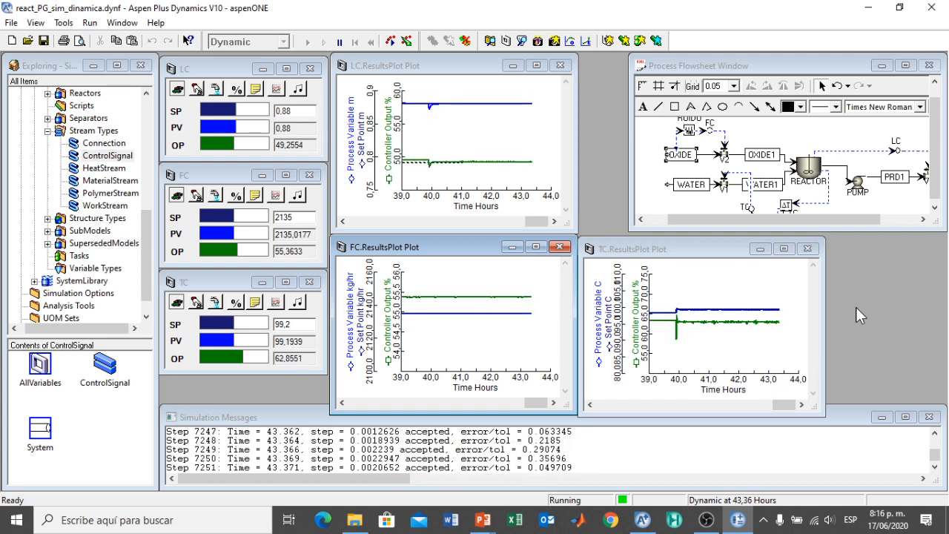
click(339, 42)
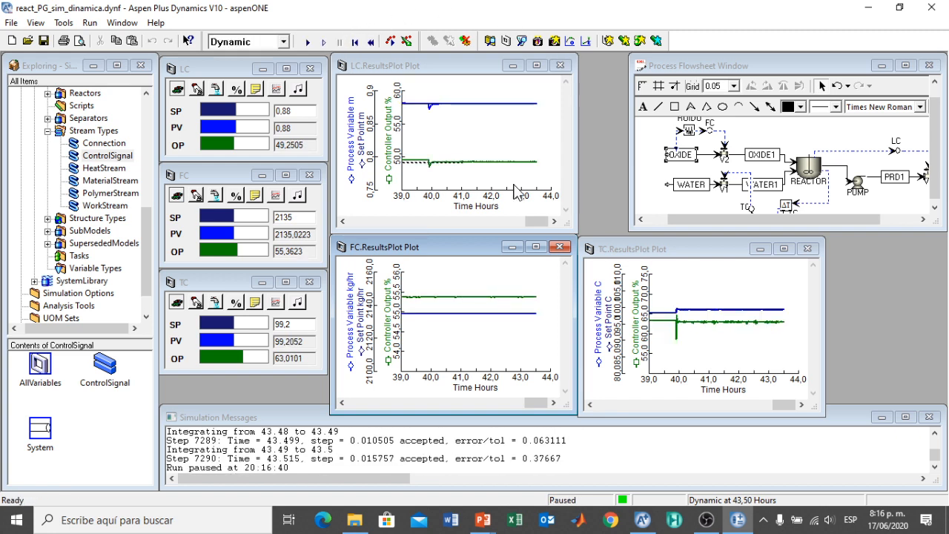
- Switch to the running PowerPoint slide show and advance to the first bullet of the Conclusión slide
key(alt+Tab)
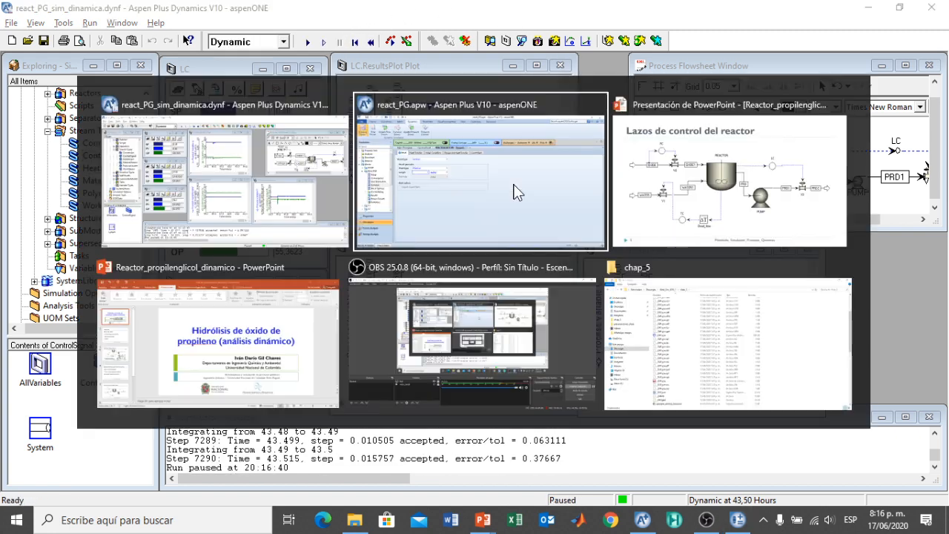
key(alt+Tab)
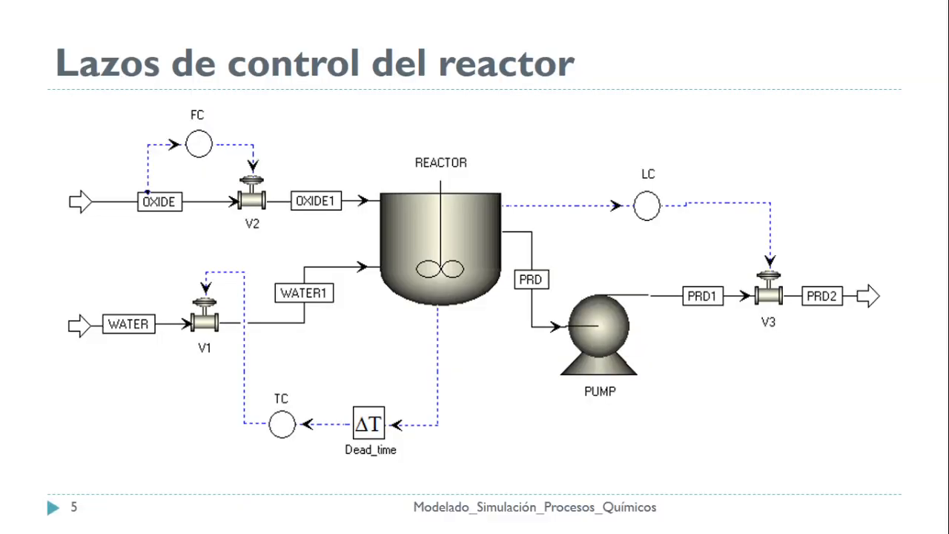
key(Right)
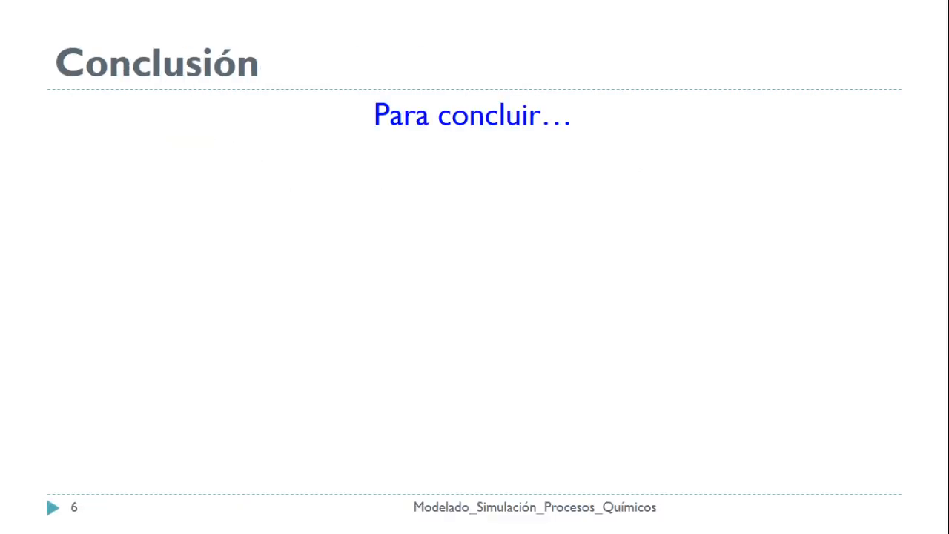
key(Right)
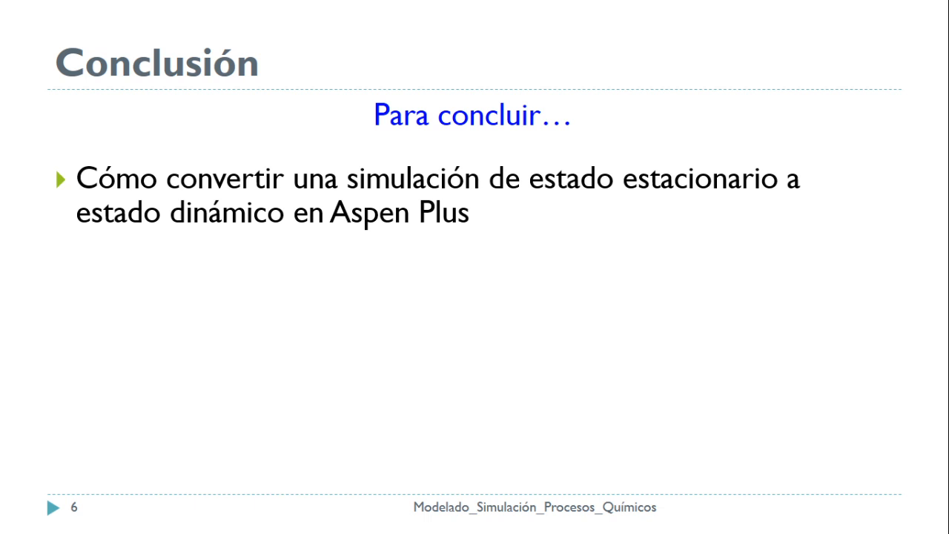